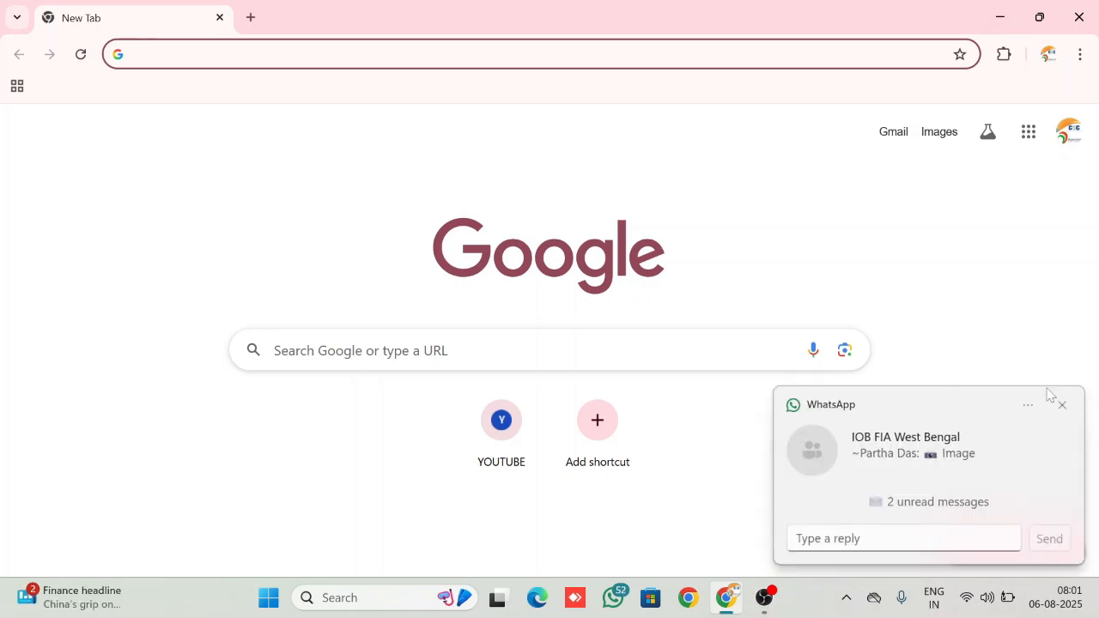
Dismiss the message notification and search the web for "shilpasathi"
{"action": "left_click", "coordinate": [1063, 405]}
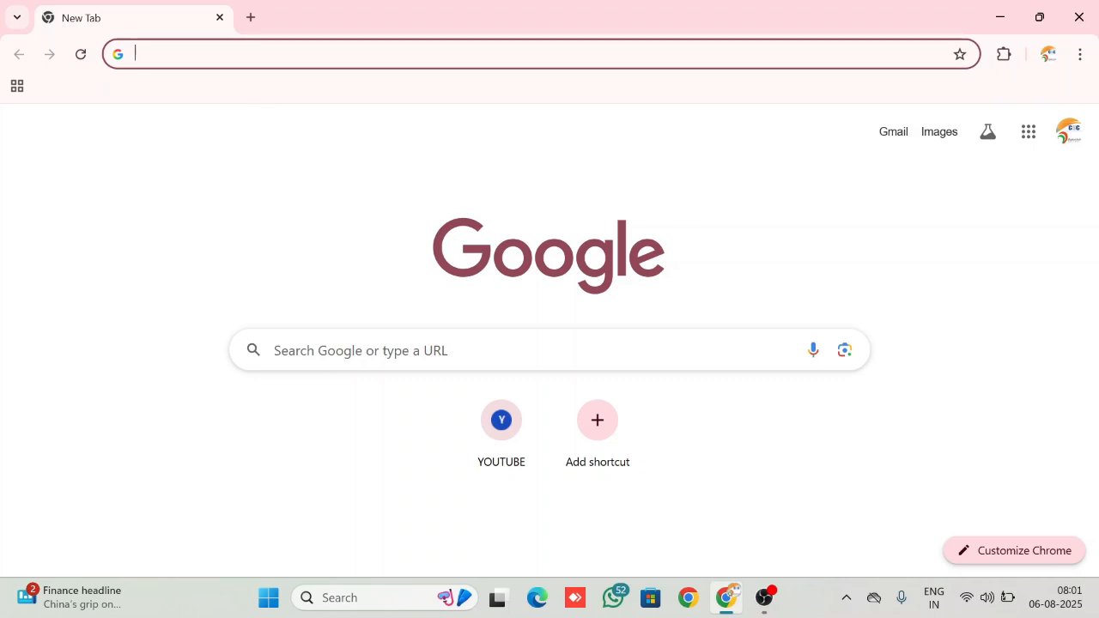
{"action": "left_click", "coordinate": [136, 53]}
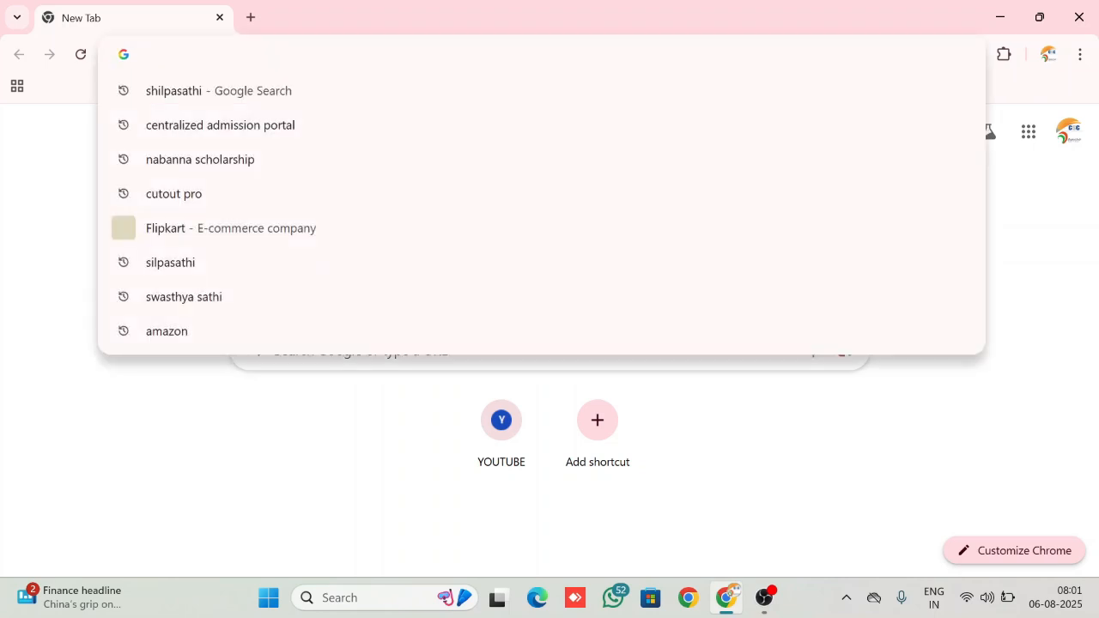
{"action": "type", "text": "SHI"}
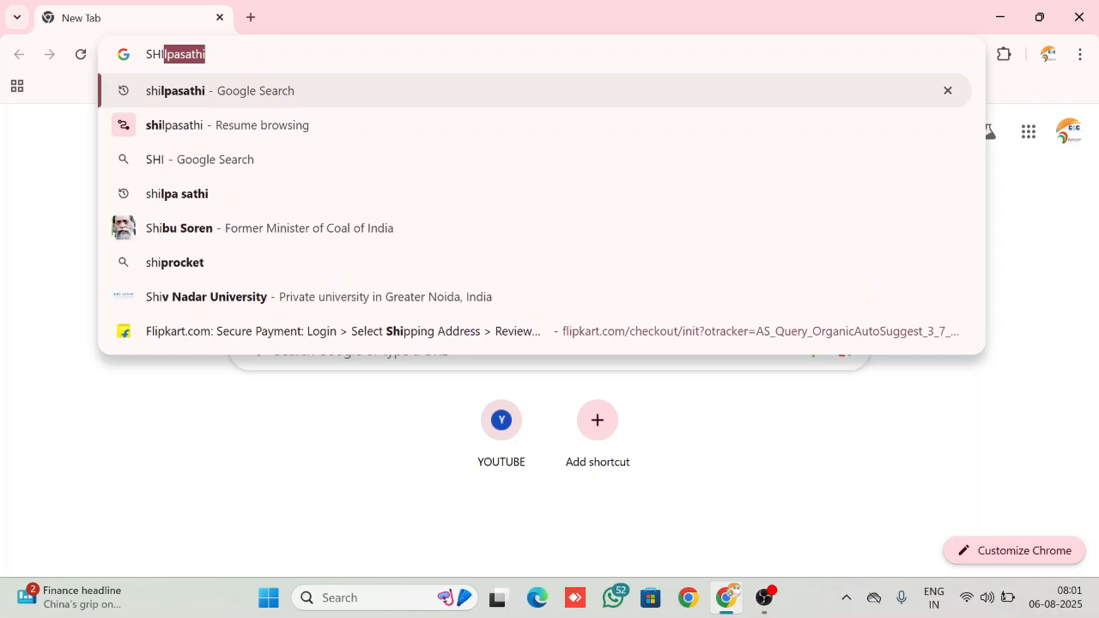
{"action": "key", "text": "Return"}
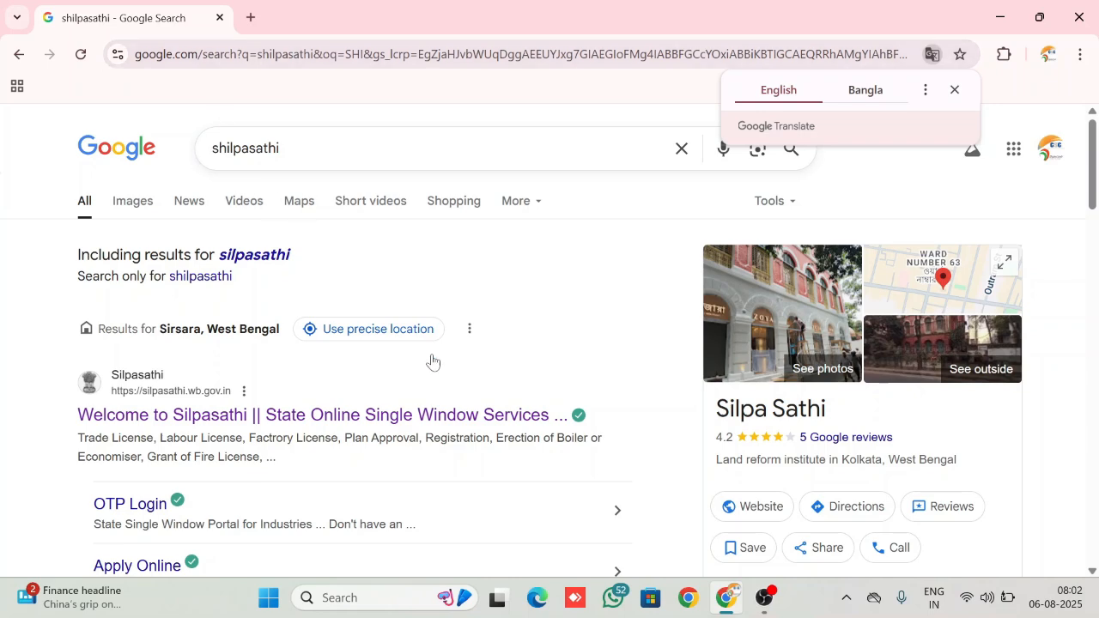
Open the Silpasathi state portal from the search results and go to its Apply Online sign-in page
{"action": "scroll", "coordinate": [432, 361], "scroll_direction": "down", "scroll_amount": 1}
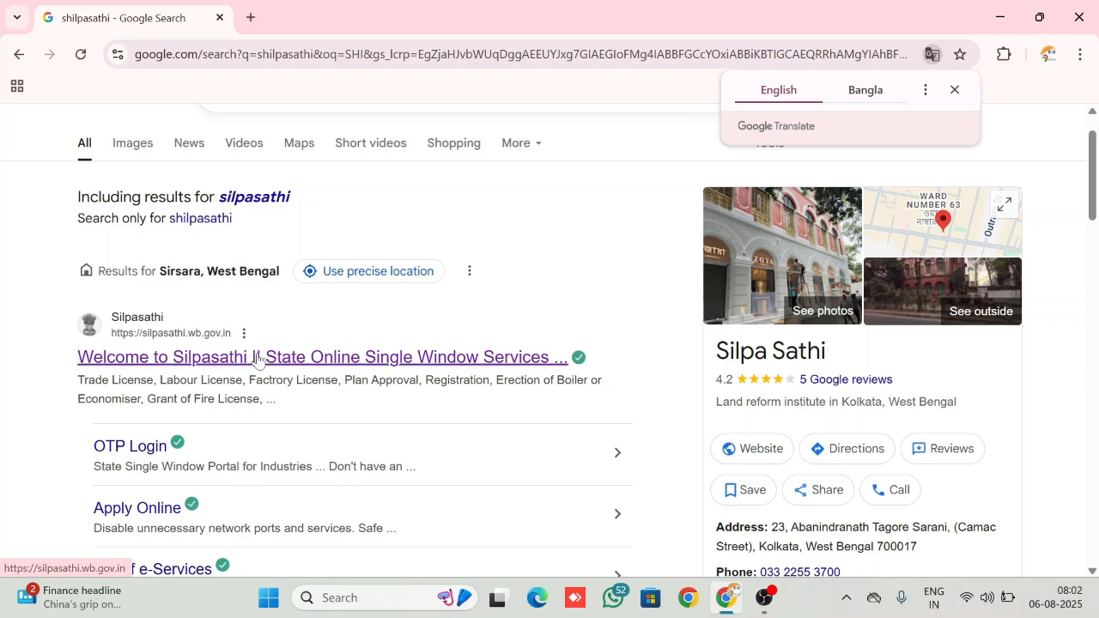
{"action": "scroll", "coordinate": [258, 359], "scroll_direction": "down", "scroll_amount": 1}
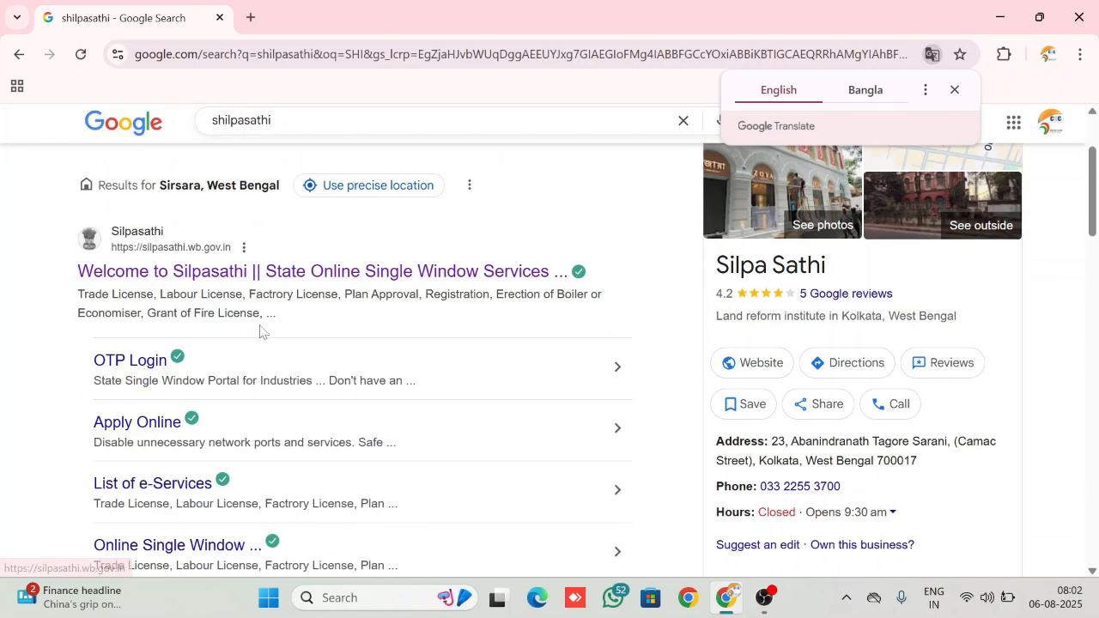
{"action": "left_click", "coordinate": [213, 273]}
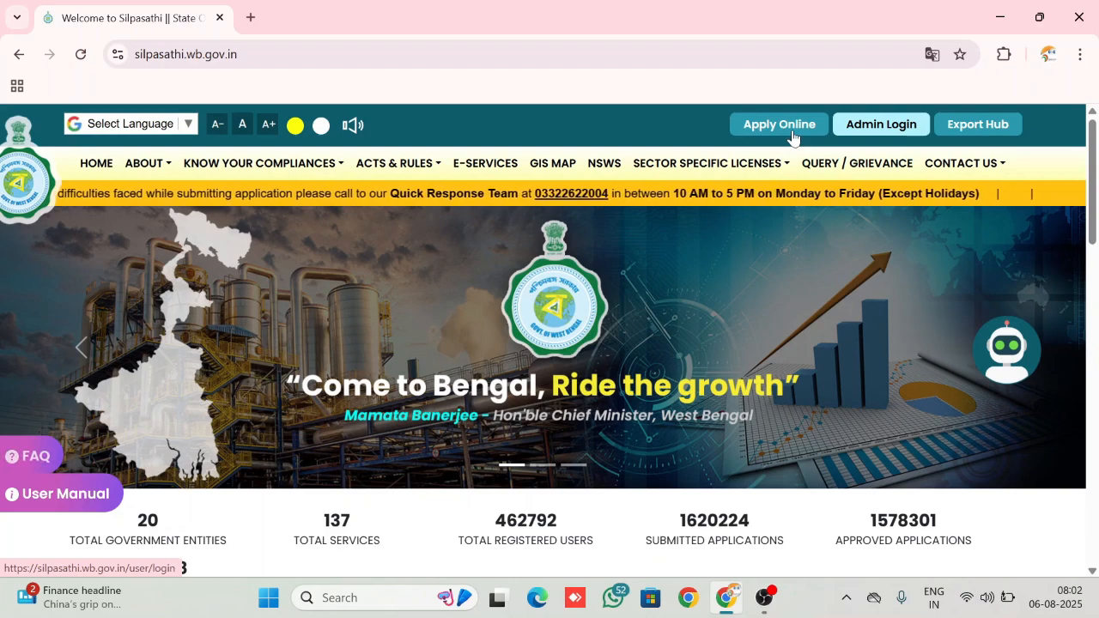
{"action": "scroll", "coordinate": [793, 137], "scroll_direction": "down", "scroll_amount": 1}
{"action": "scroll", "coordinate": [786, 128], "scroll_direction": "up", "scroll_amount": 1}
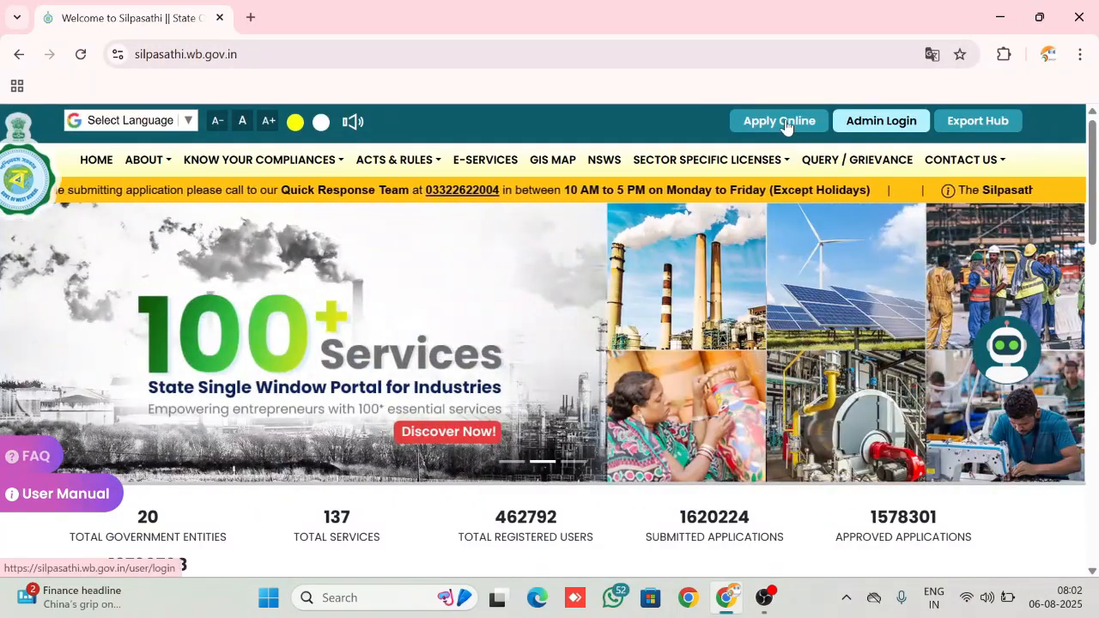
{"action": "left_click", "coordinate": [785, 123]}
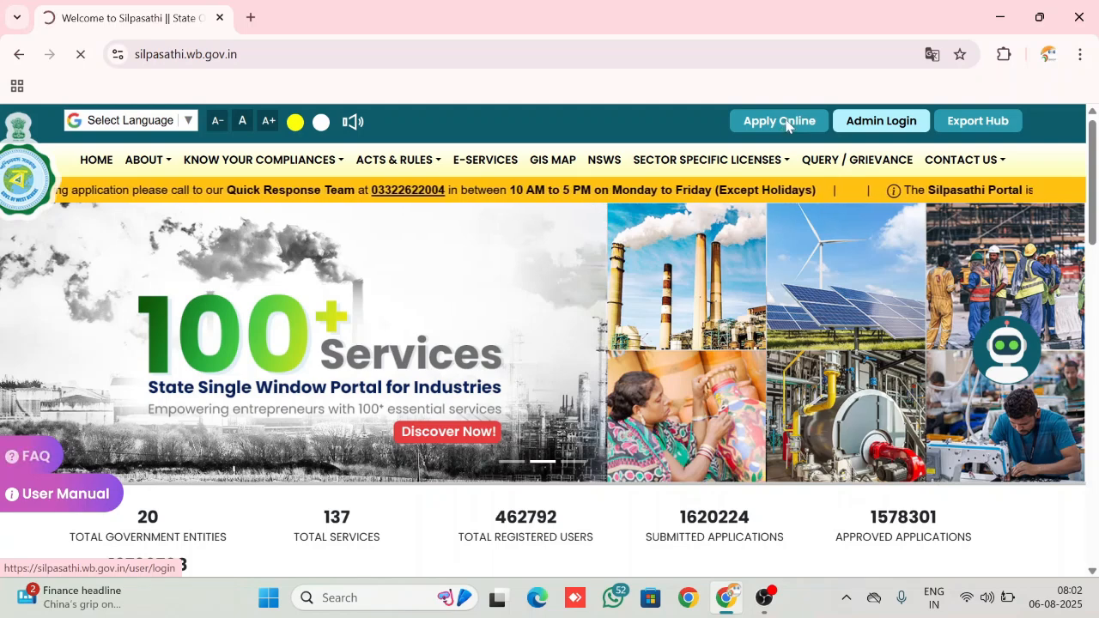
Answer the arithmetic check with 10 and log in with the prefilled credentials
{"action": "scroll", "coordinate": [785, 127], "scroll_direction": "down", "scroll_amount": 2}
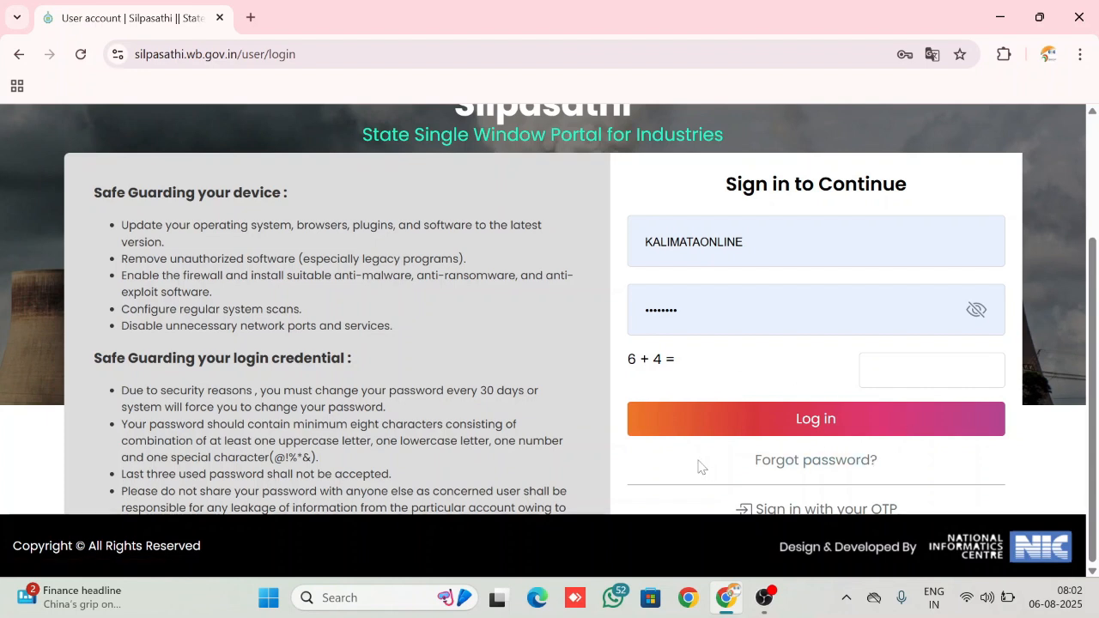
{"action": "left_click", "coordinate": [875, 376]}
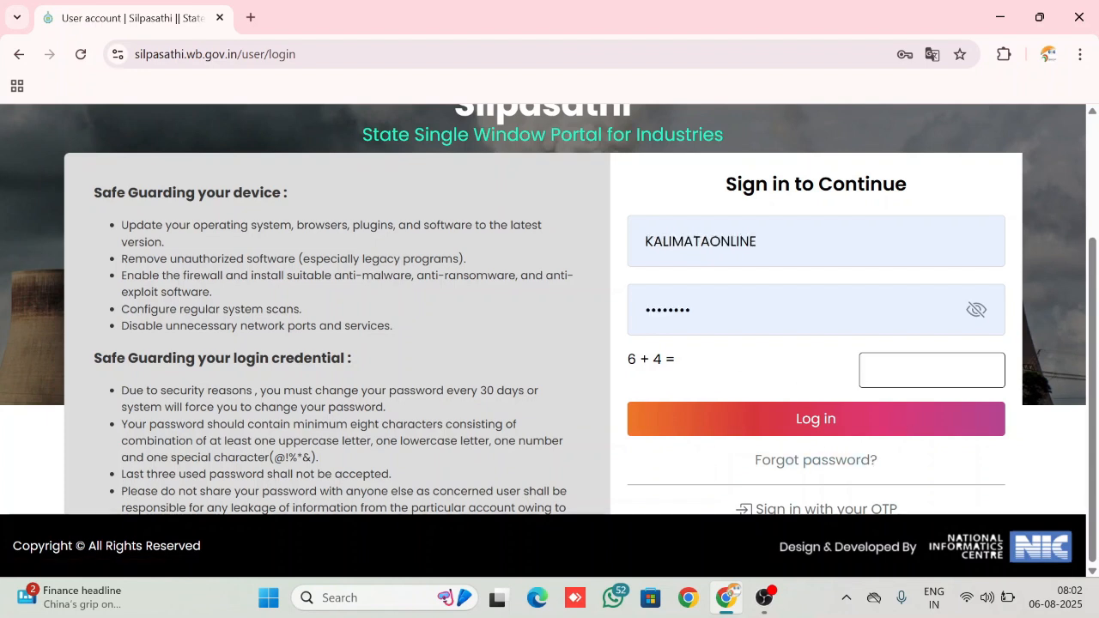
{"action": "type", "text": "10"}
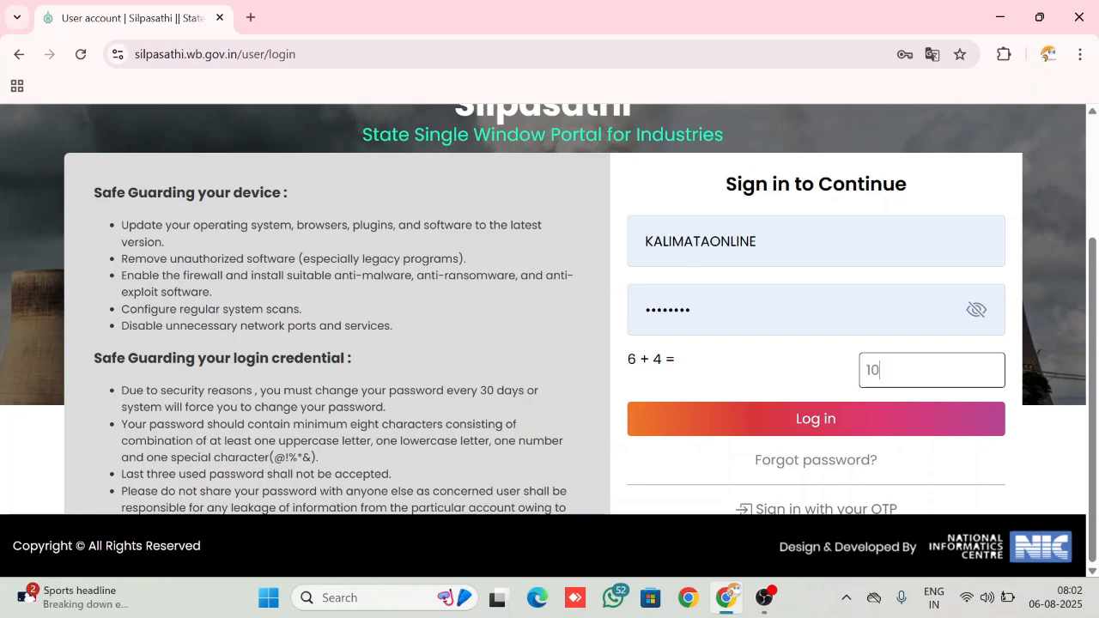
{"action": "left_click", "coordinate": [748, 418]}
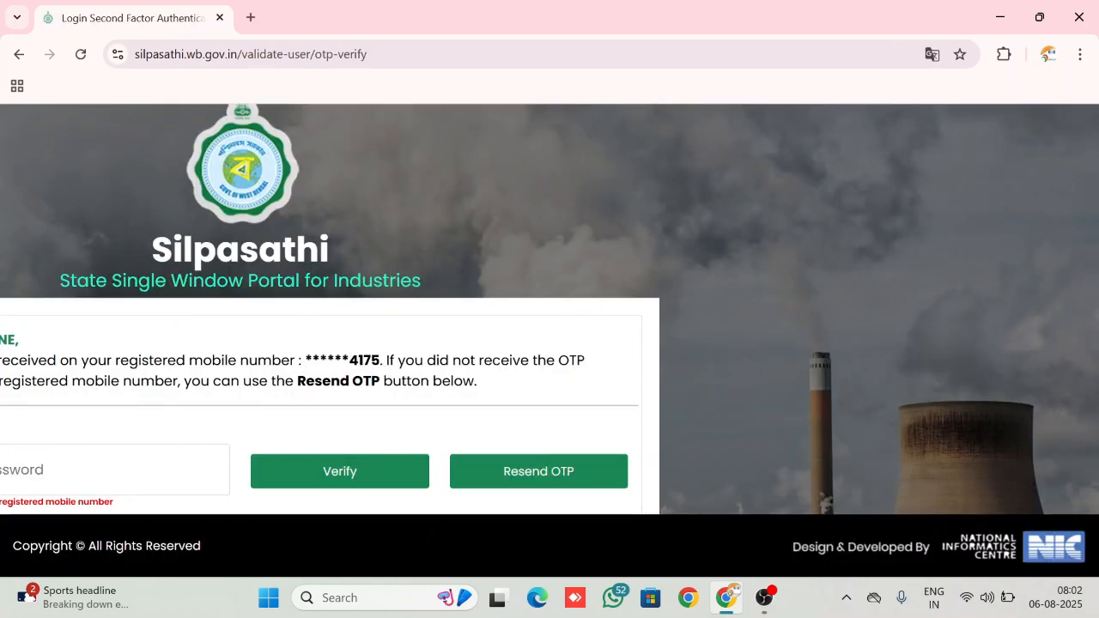
Enter the one-time password sent to the registered mobile number and verify the login
{"action": "scroll", "coordinate": [137, 452], "scroll_direction": "up", "scroll_amount": 3}
{"action": "scroll", "coordinate": [137, 451], "scroll_direction": "down", "scroll_amount": 3}
{"action": "left_click", "coordinate": [120, 466]}
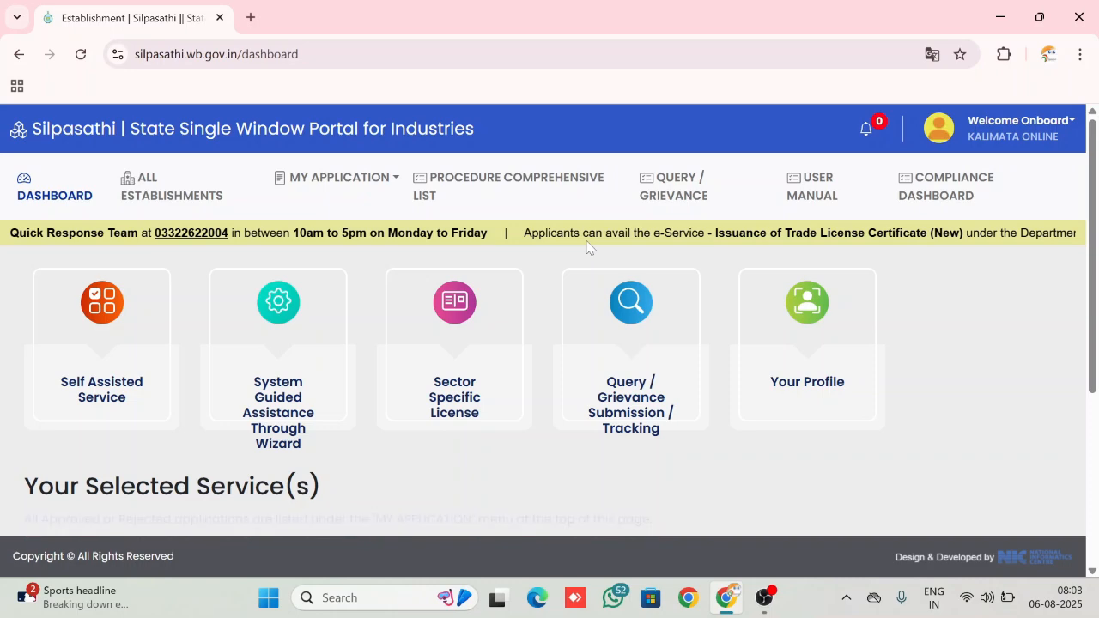
Examine the dashboard's service options and the status of the selected services
{"action": "scroll", "coordinate": [588, 247], "scroll_direction": "down", "scroll_amount": 3}
{"action": "scroll", "coordinate": [589, 247], "scroll_direction": "up", "scroll_amount": 1}
{"action": "scroll", "coordinate": [590, 247], "scroll_direction": "down", "scroll_amount": 1}
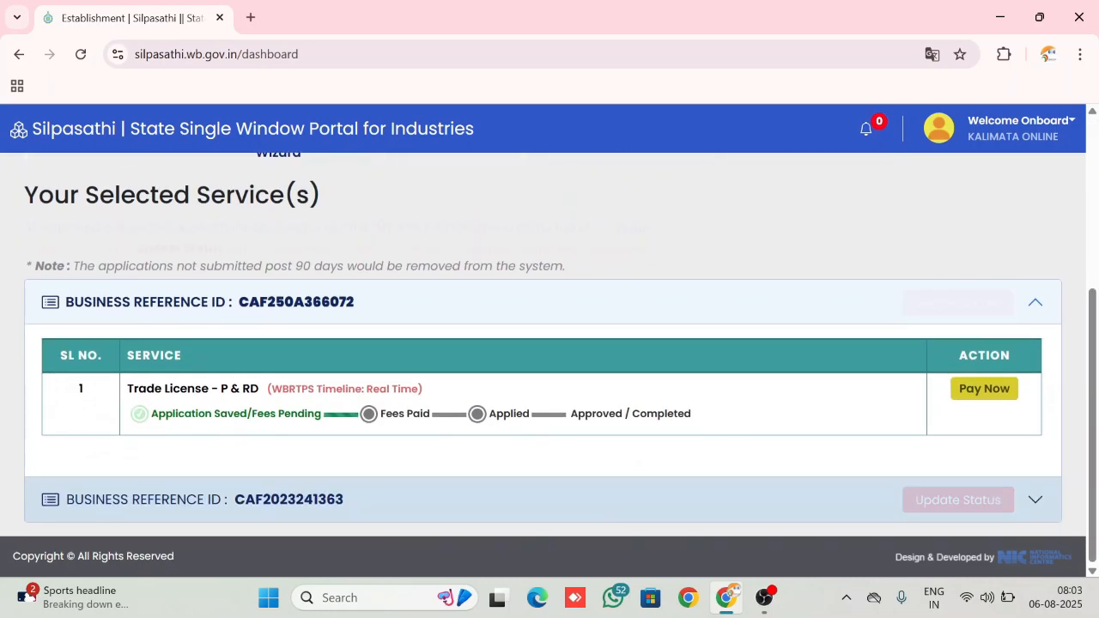
{"action": "scroll", "coordinate": [590, 248], "scroll_direction": "up", "scroll_amount": 1}
{"action": "scroll", "coordinate": [589, 247], "scroll_direction": "down", "scroll_amount": 1}
{"action": "scroll", "coordinate": [590, 247], "scroll_direction": "up", "scroll_amount": 3}
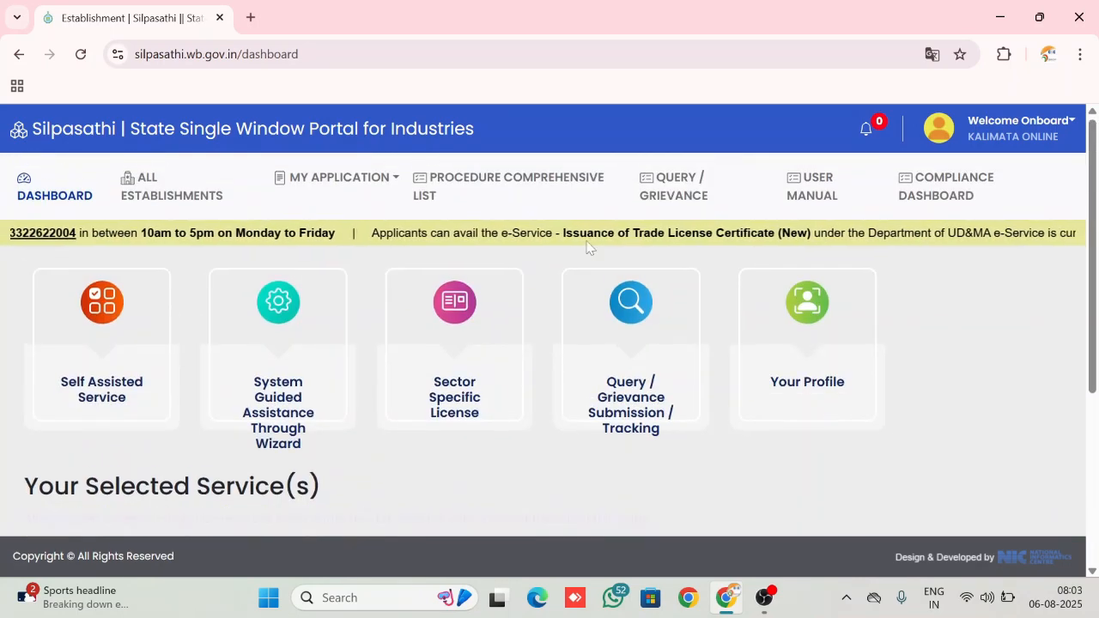
{"action": "scroll", "coordinate": [588, 247], "scroll_direction": "down", "scroll_amount": 3}
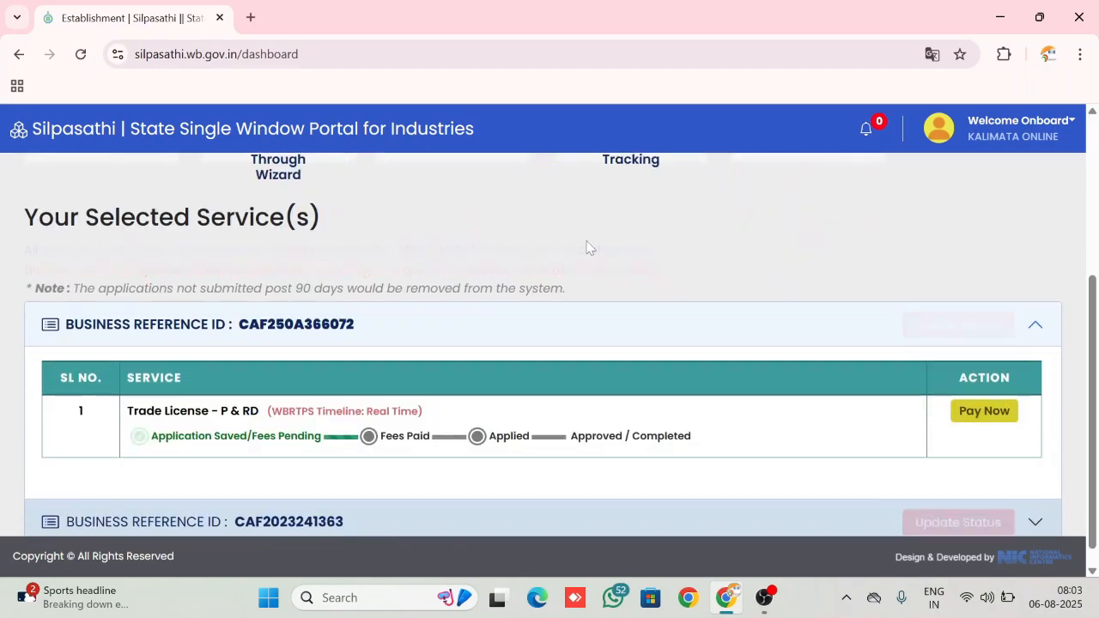
{"action": "scroll", "coordinate": [588, 247], "scroll_direction": "up", "scroll_amount": 3}
{"action": "scroll", "coordinate": [589, 247], "scroll_direction": "down", "scroll_amount": 3}
{"action": "scroll", "coordinate": [587, 248], "scroll_direction": "down", "scroll_amount": 1}
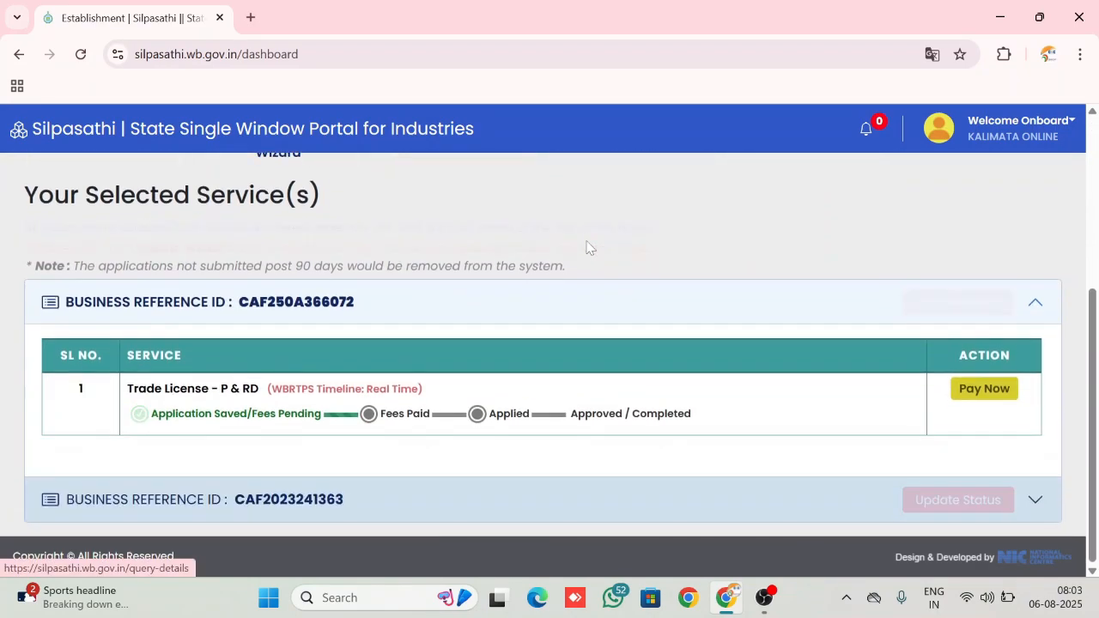
{"action": "scroll", "coordinate": [587, 248], "scroll_direction": "up", "scroll_amount": 3}
{"action": "scroll", "coordinate": [588, 247], "scroll_direction": "down", "scroll_amount": 3}
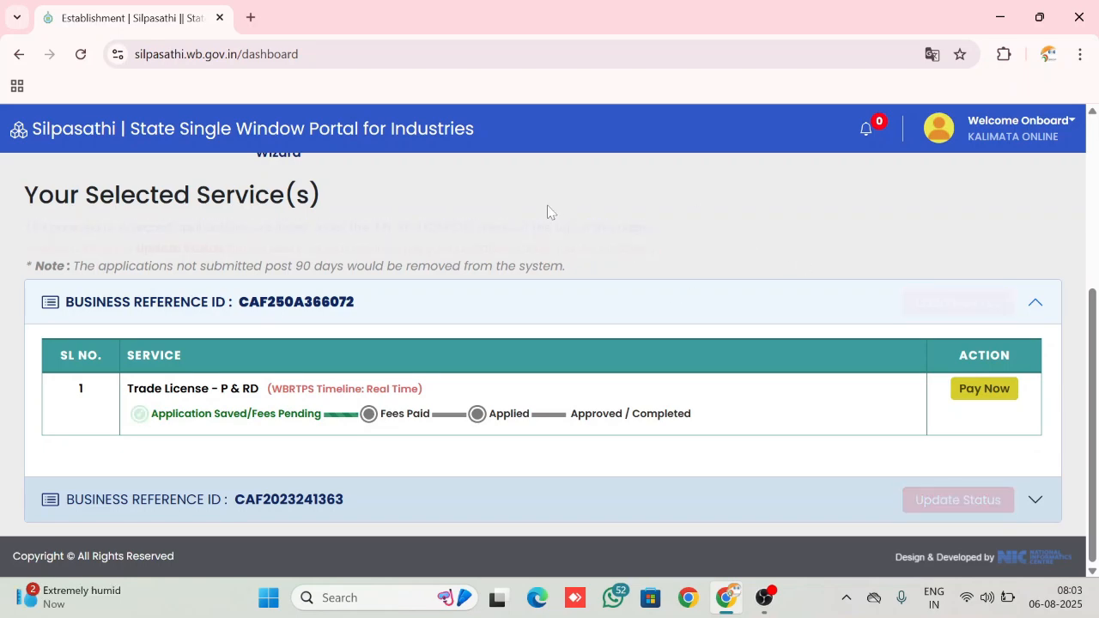
Open the list of all establishments and start adding a new unit
{"action": "scroll", "coordinate": [548, 211], "scroll_direction": "up", "scroll_amount": 3}
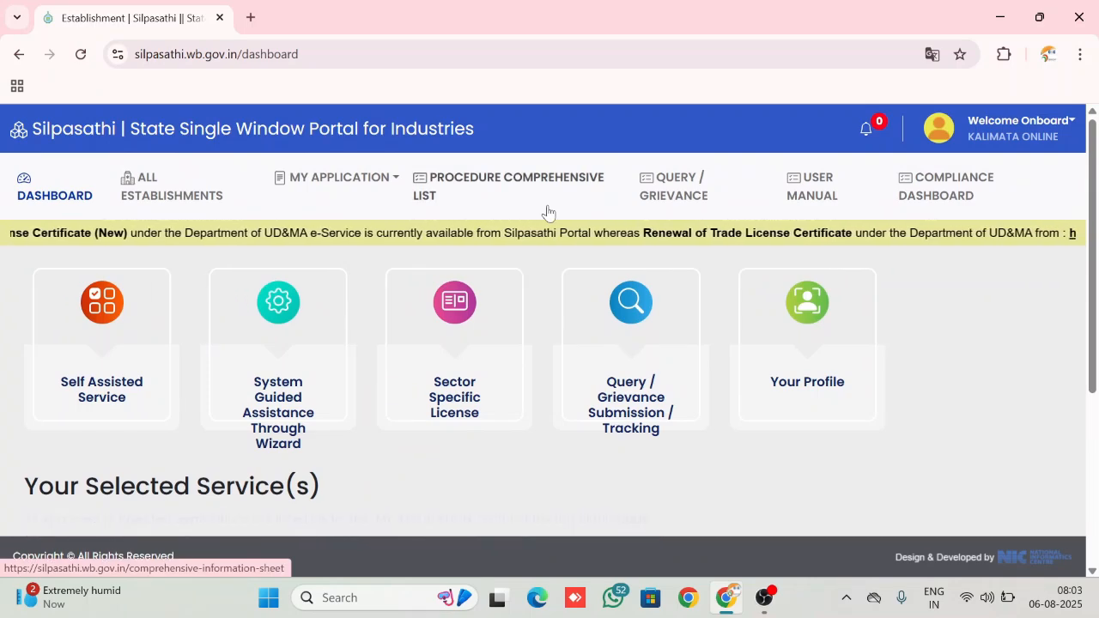
{"action": "left_click", "coordinate": [155, 199]}
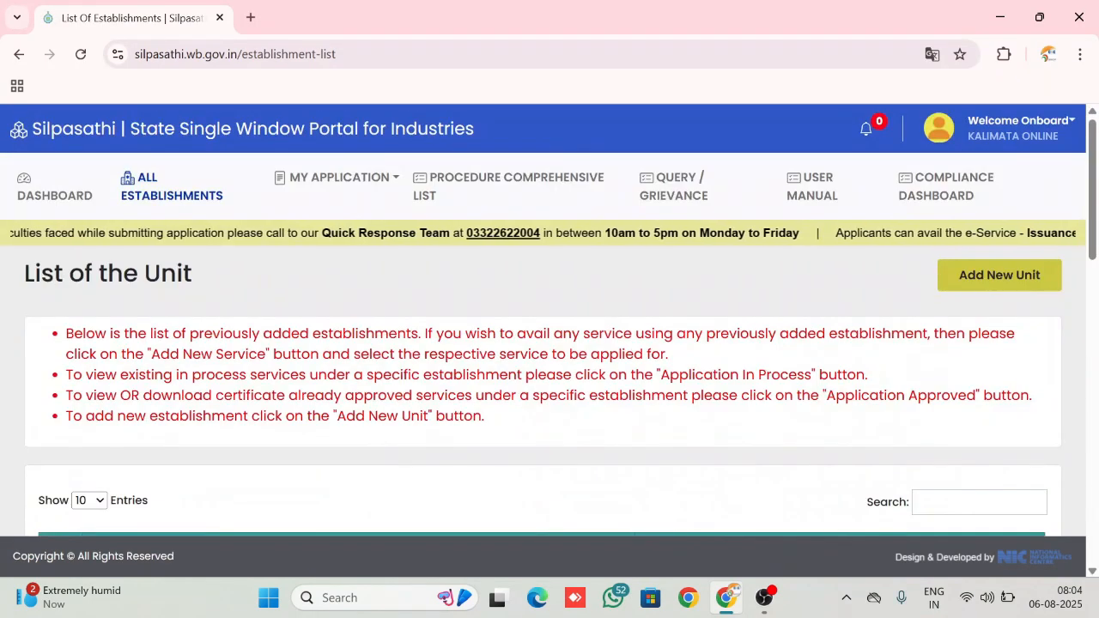
{"action": "left_click", "coordinate": [1004, 282]}
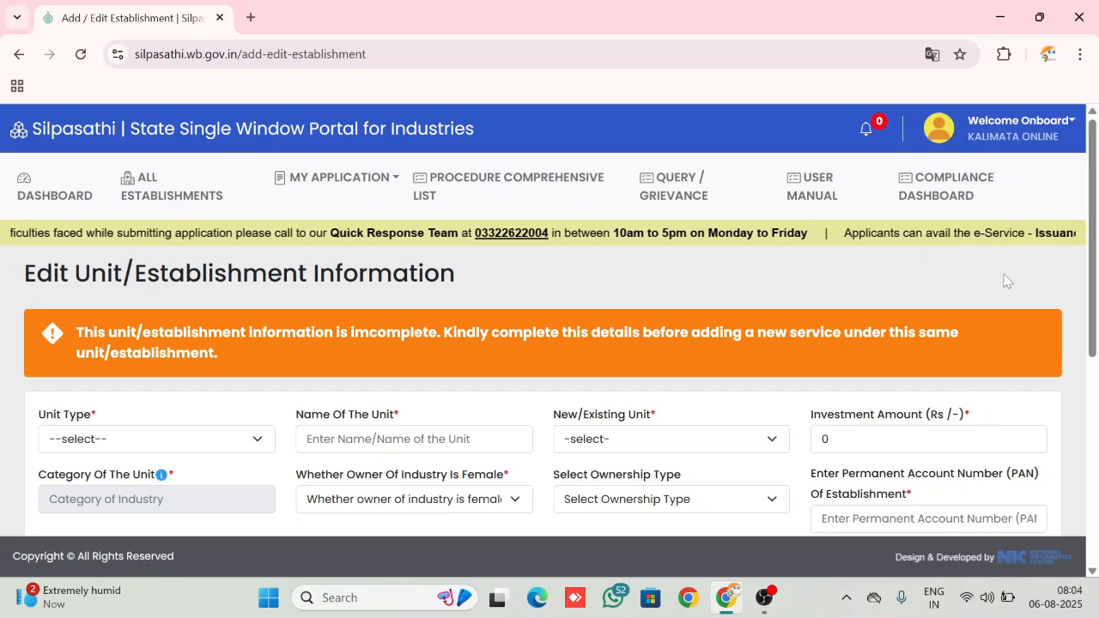
Set the unit type to Individual and enter the applicant's full name
{"action": "scroll", "coordinate": [1006, 280], "scroll_direction": "down", "scroll_amount": 2}
{"action": "scroll", "coordinate": [1006, 280], "scroll_direction": "down", "scroll_amount": 3}
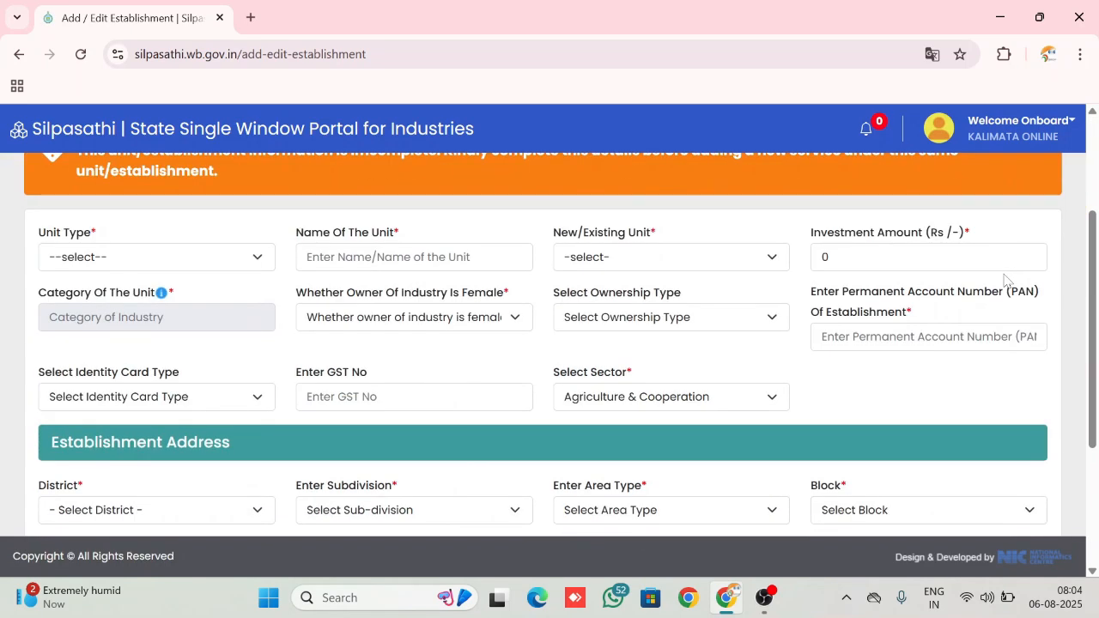
{"action": "scroll", "coordinate": [1006, 280], "scroll_direction": "up", "scroll_amount": 3}
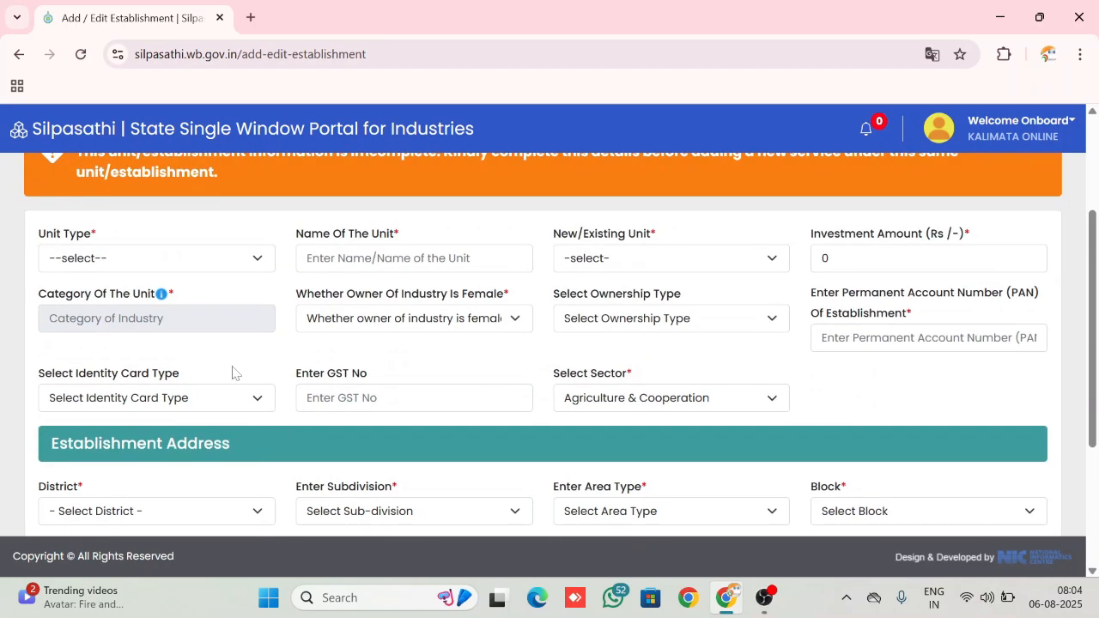
{"action": "left_click", "coordinate": [229, 266]}
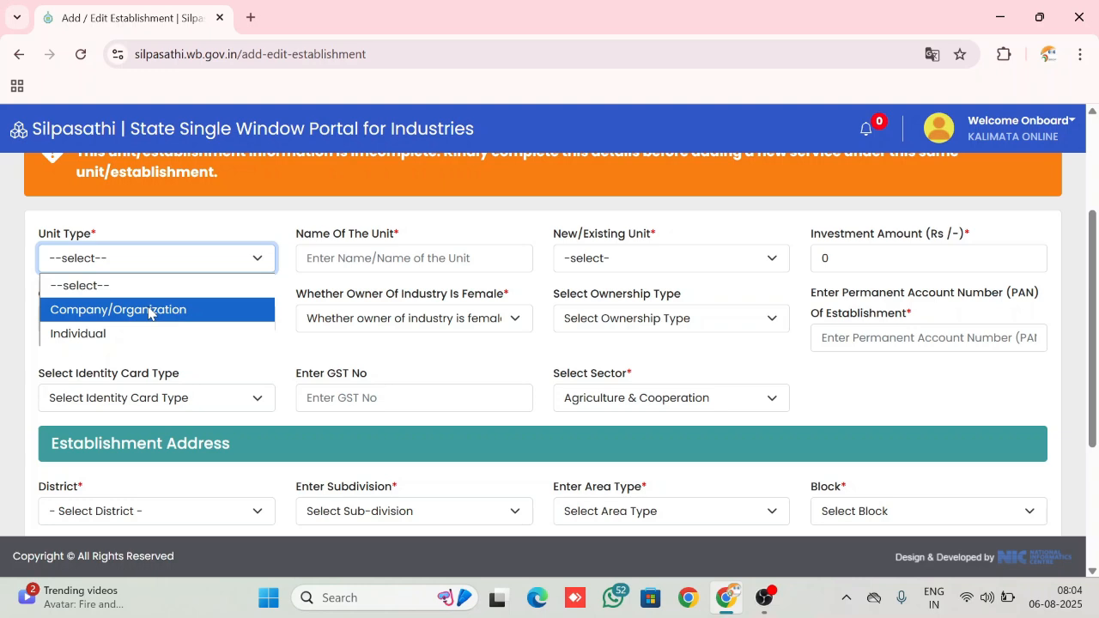
{"action": "left_click", "coordinate": [117, 333]}
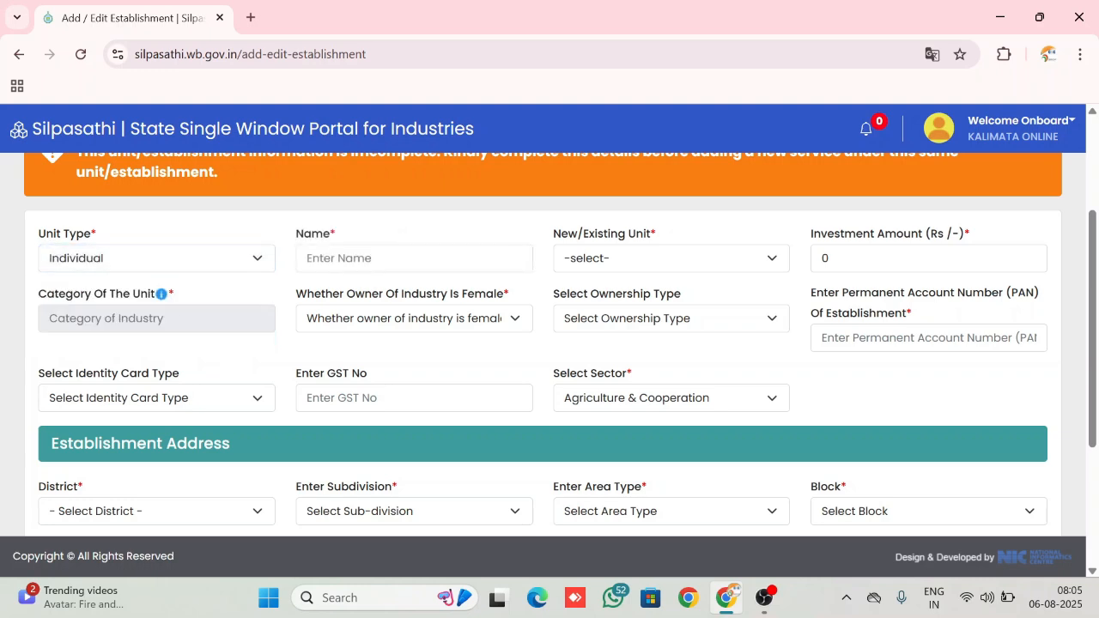
{"action": "left_click", "coordinate": [361, 257]}
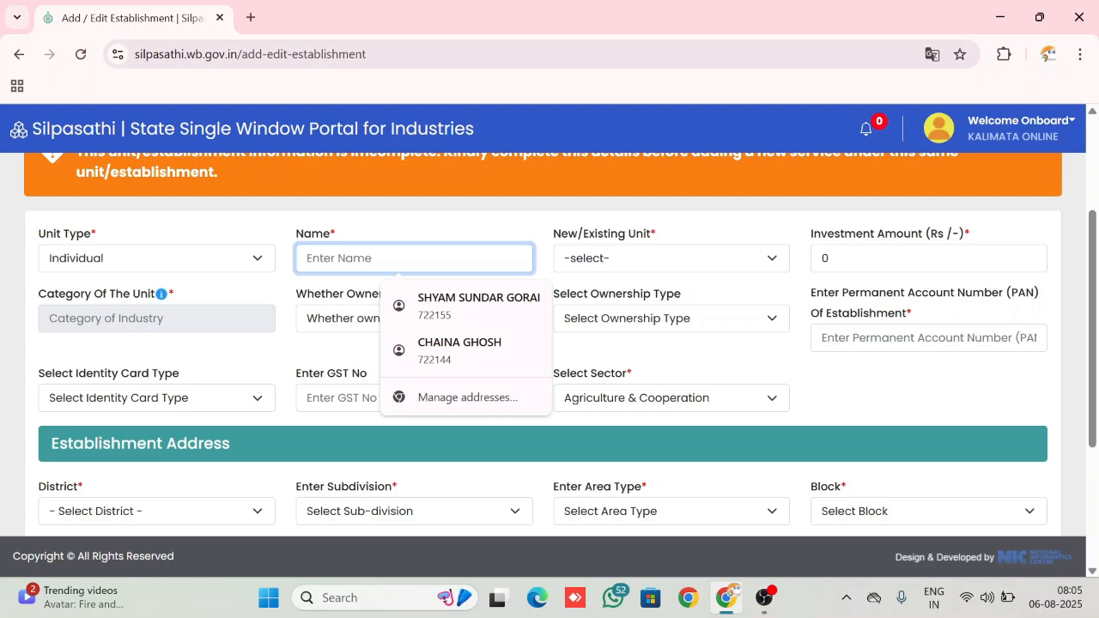
{"action": "key", "text": "Tab"}
{"action": "key", "text": "Tab"}
Mark the unit as New and set its investment amount to Rs 100000
{"action": "left_click", "coordinate": [622, 267]}
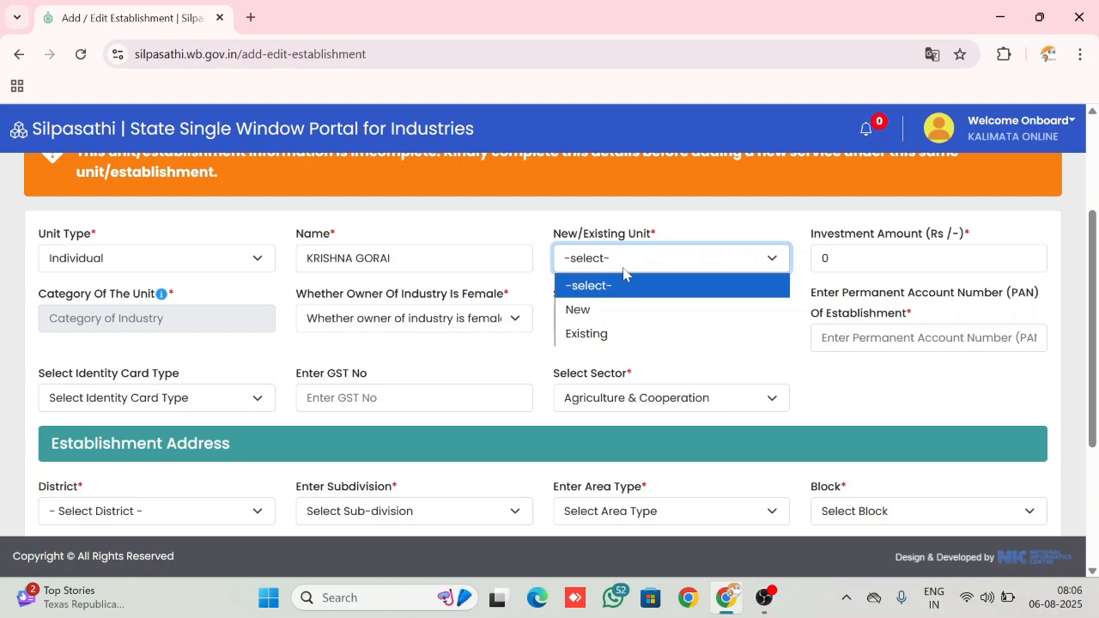
{"action": "left_click", "coordinate": [577, 317]}
{"action": "key", "text": "Tab"}
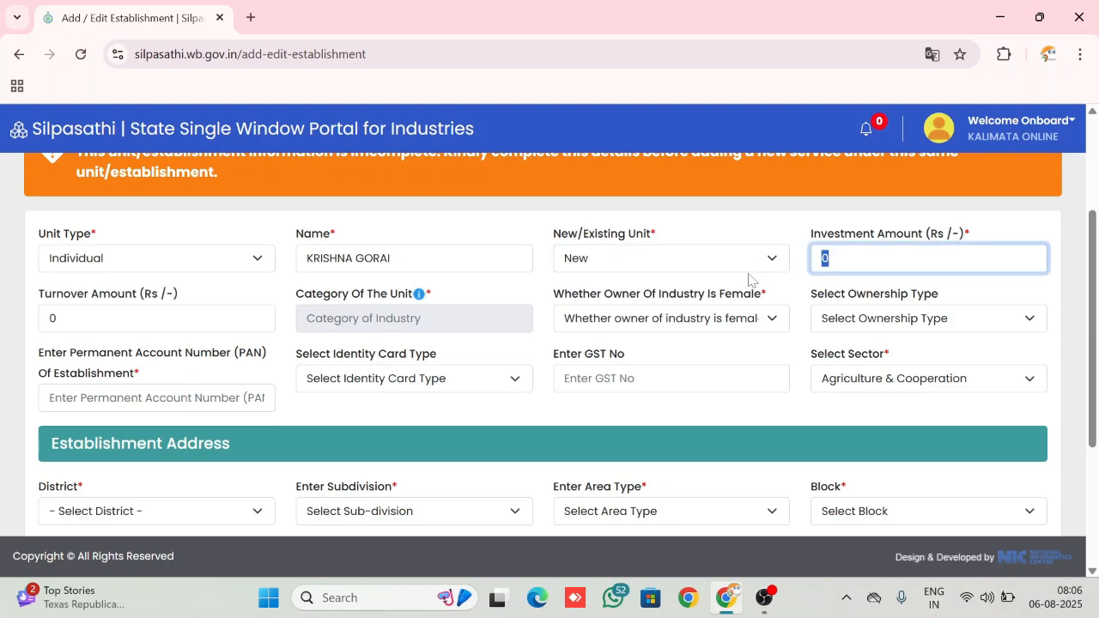
{"action": "type", "text": "100000"}
Set the unit's turnover amount to Rs 80000
{"action": "left_click", "coordinate": [159, 294]}
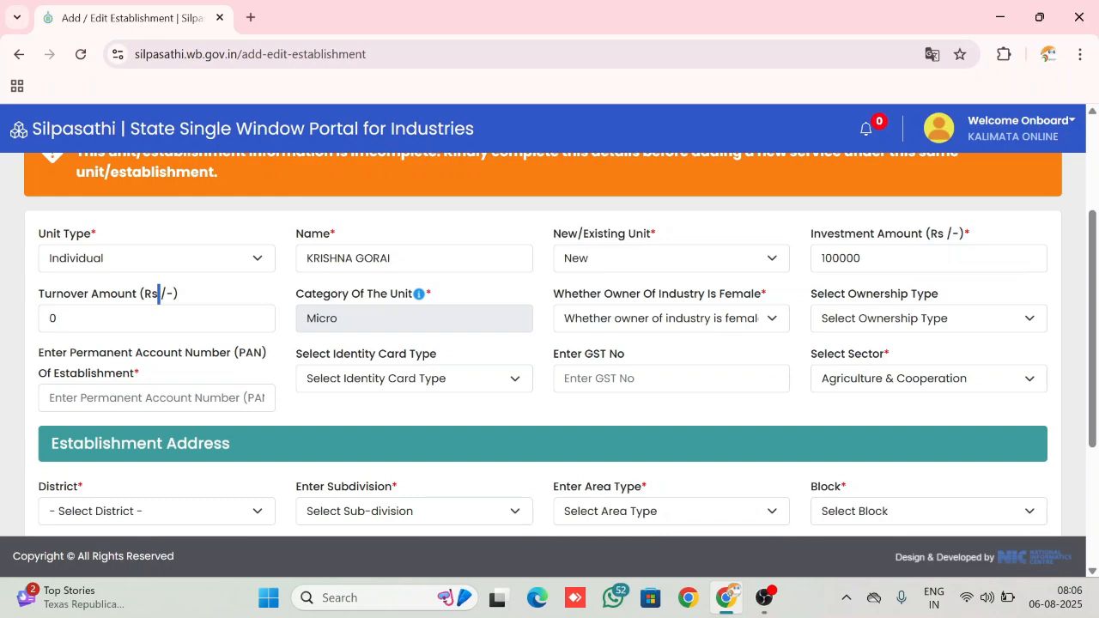
{"action": "double_click", "coordinate": [158, 318]}
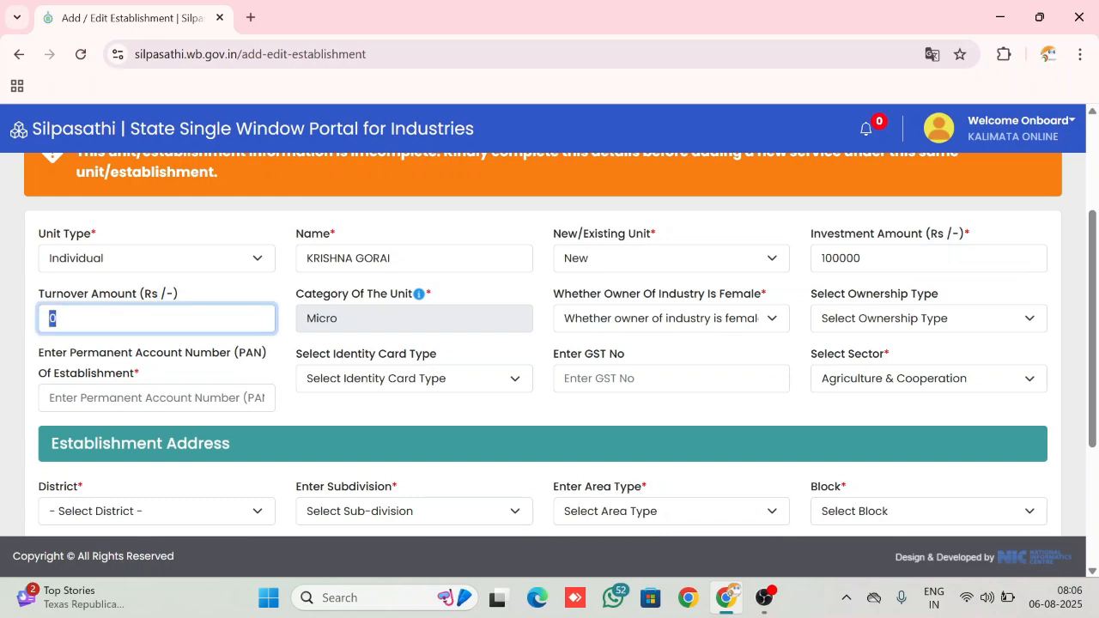
{"action": "type", "text": "80000"}
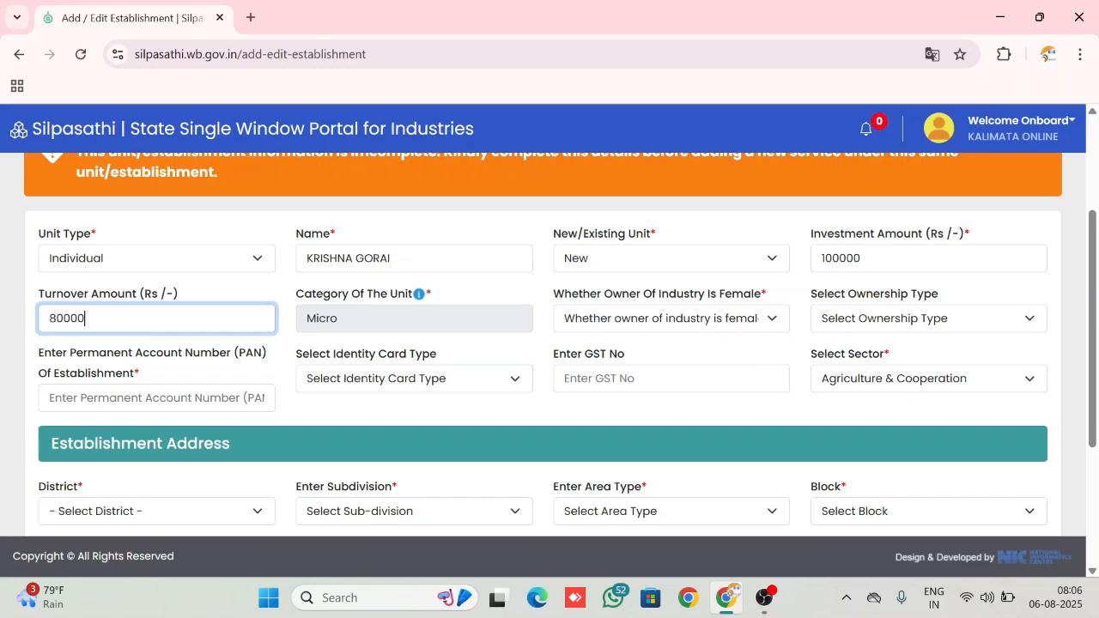
Set the female owner question to No and choose Others as the ownership type
{"action": "key", "text": "Tab"}
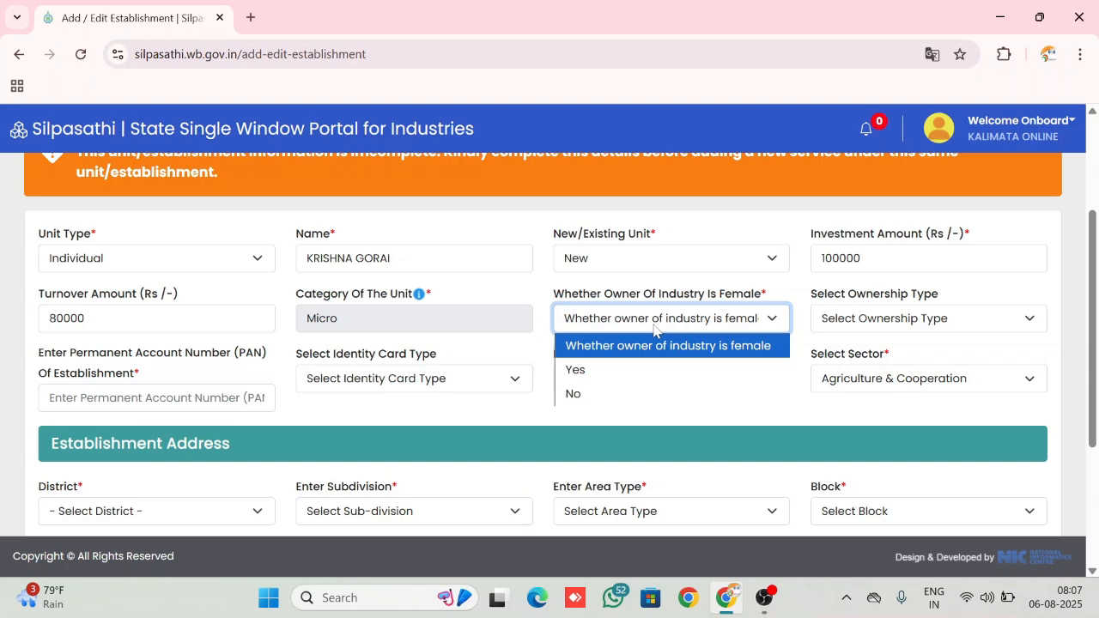
{"action": "left_click", "coordinate": [601, 393]}
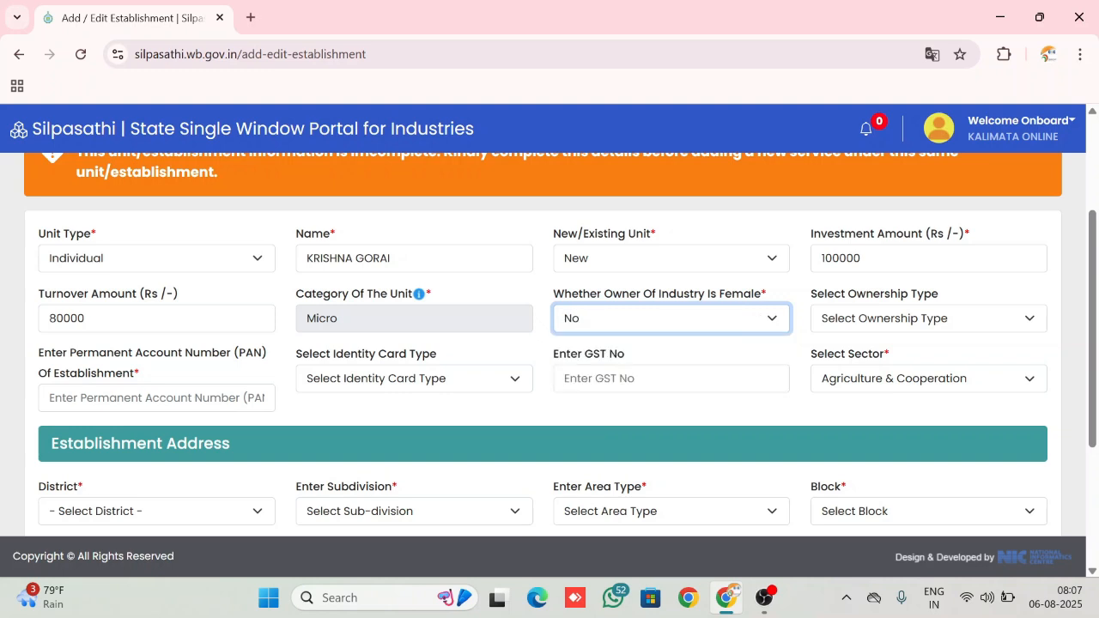
{"action": "left_click", "coordinate": [929, 325]}
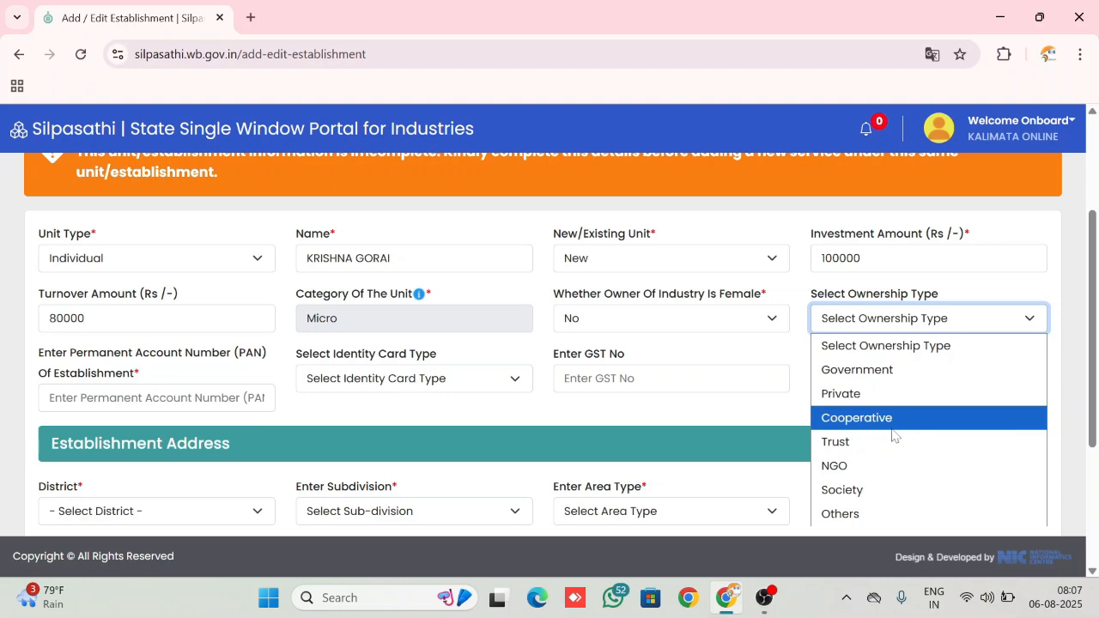
{"action": "left_click", "coordinate": [848, 513]}
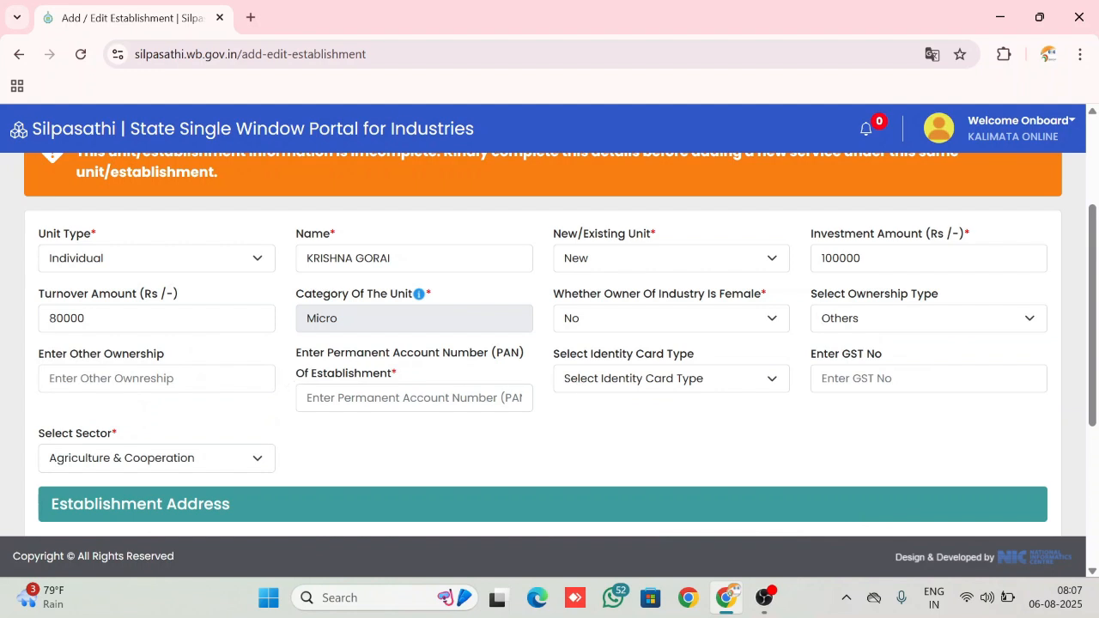
Enter the applicant's full name as the other ownership, matching the unit's Name field
{"action": "left_click", "coordinate": [156, 378]}
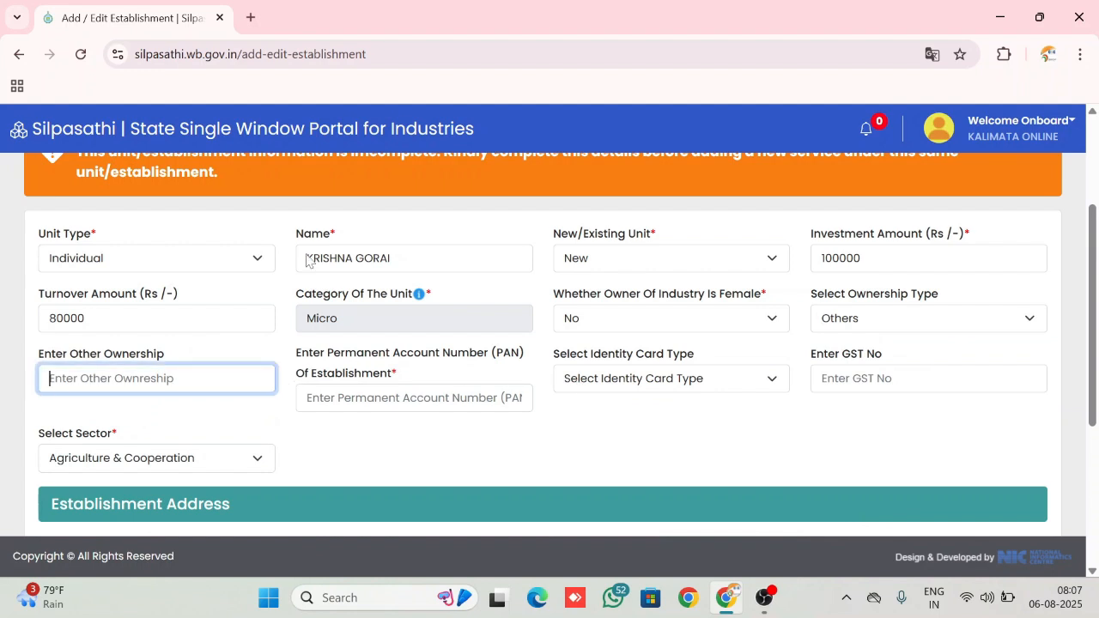
{"action": "left_click_drag", "start_coordinate": [393, 257], "coordinate": [252, 297]}
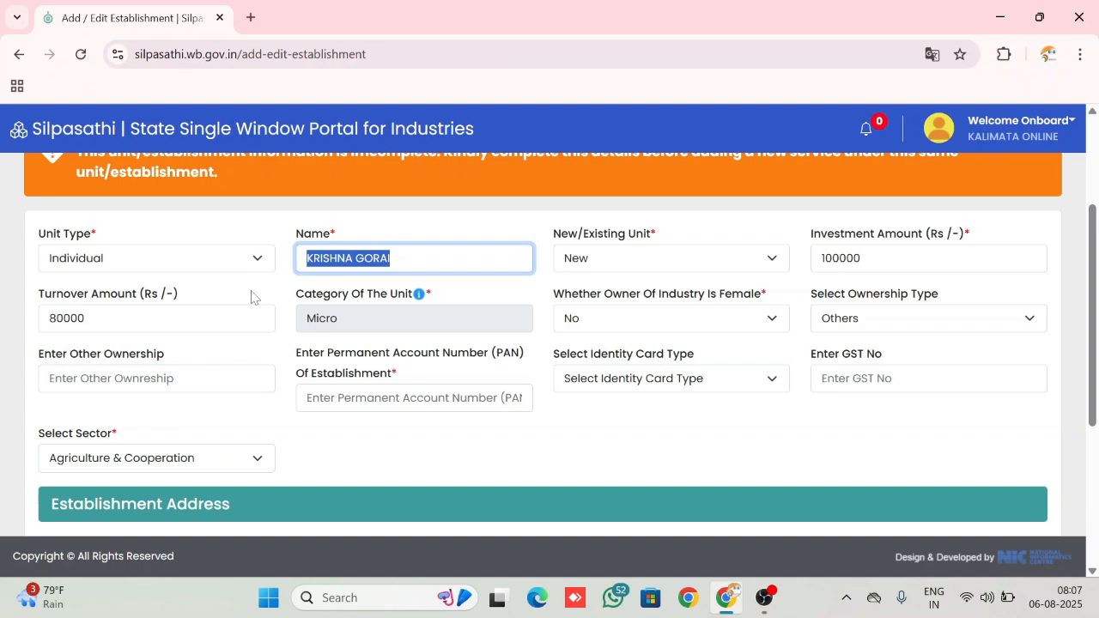
{"action": "left_click", "coordinate": [163, 379]}
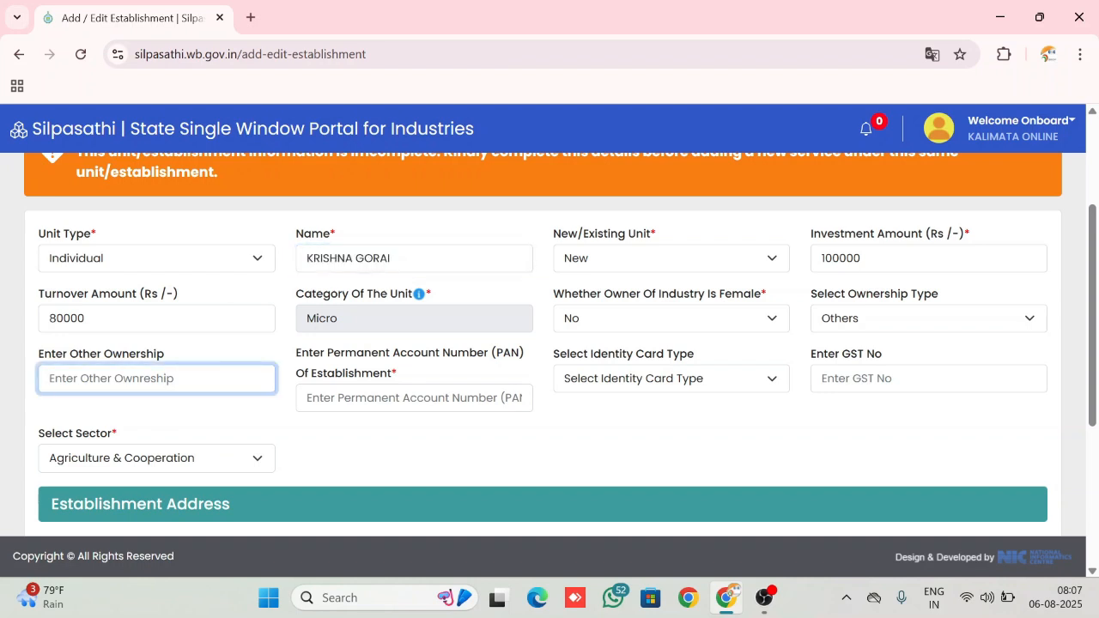
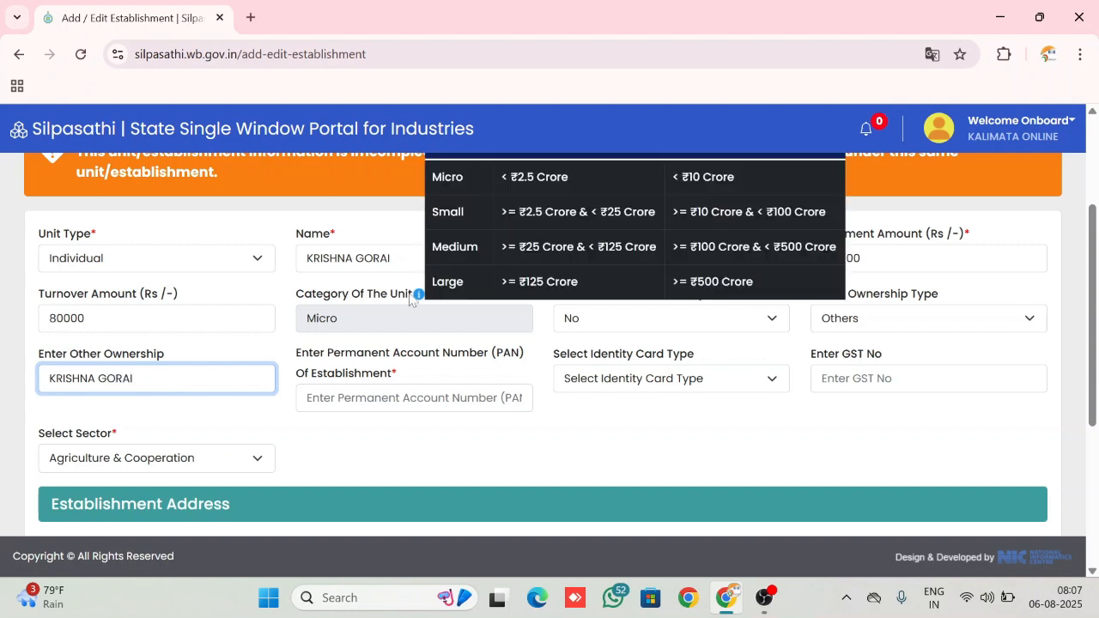
{"action": "double_click", "coordinate": [373, 258]}
{"action": "left_click", "coordinate": [392, 259]}
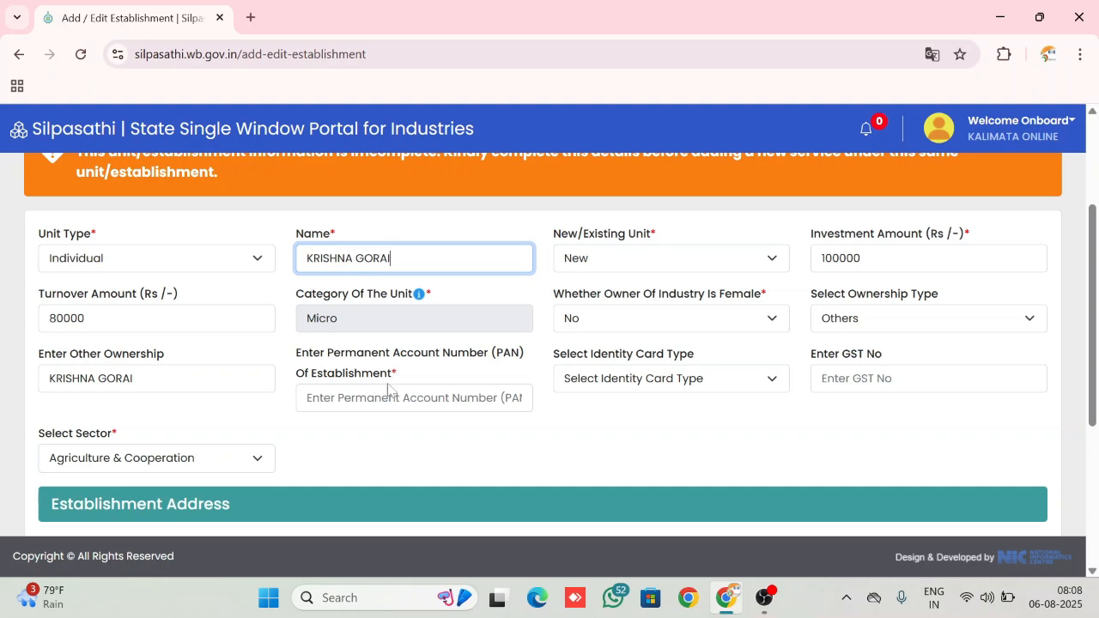
{"action": "left_click", "coordinate": [414, 398]}
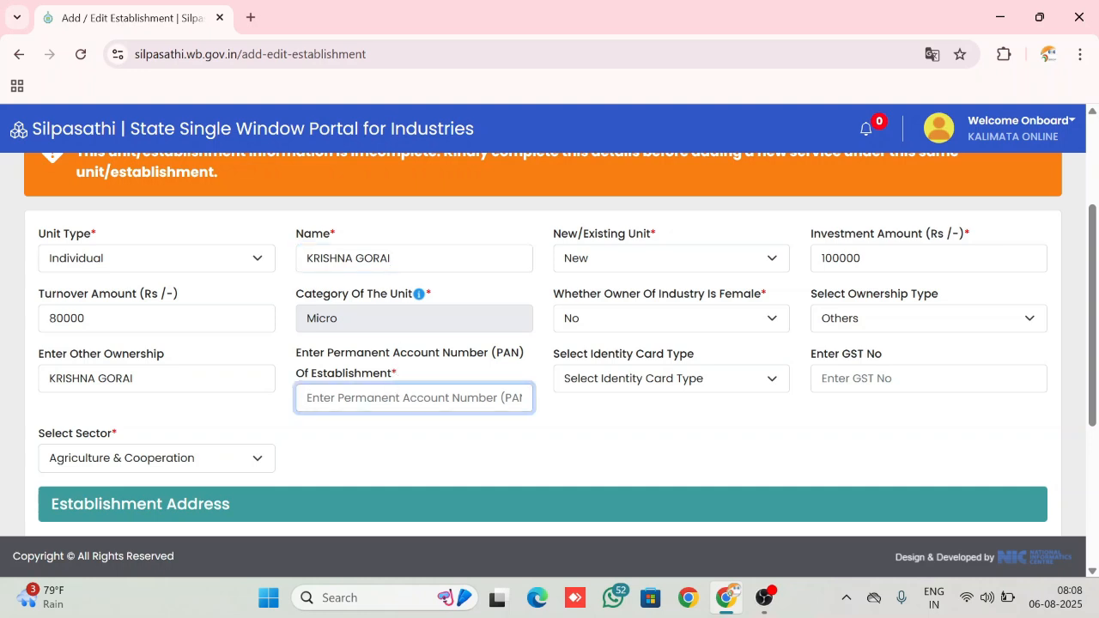
{"action": "left_click", "coordinate": [654, 383]}
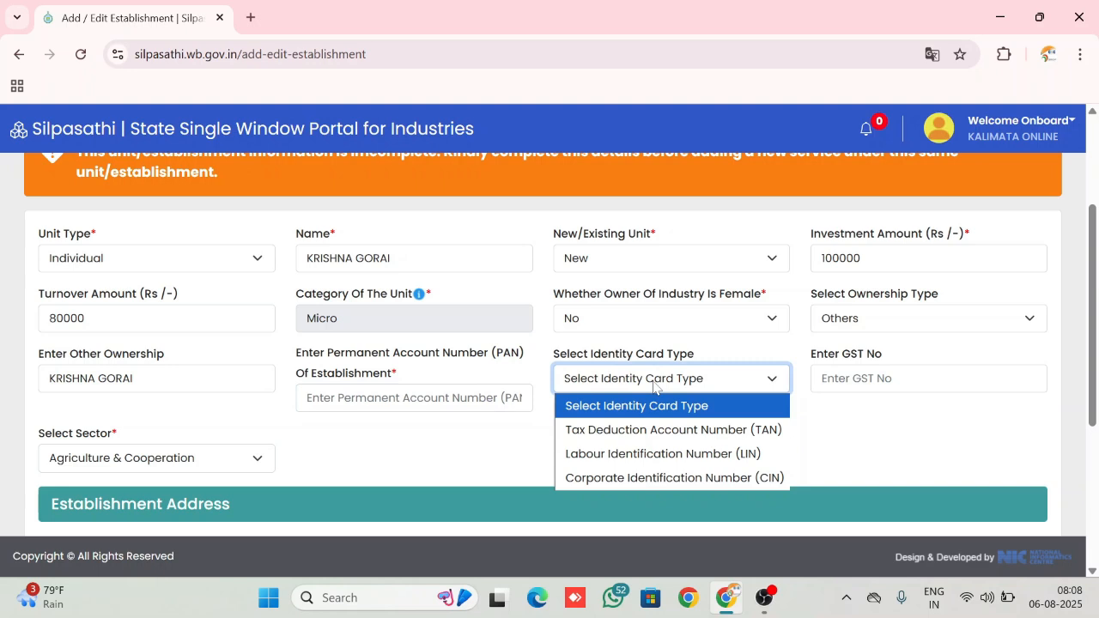
{"action": "left_click", "coordinate": [654, 384]}
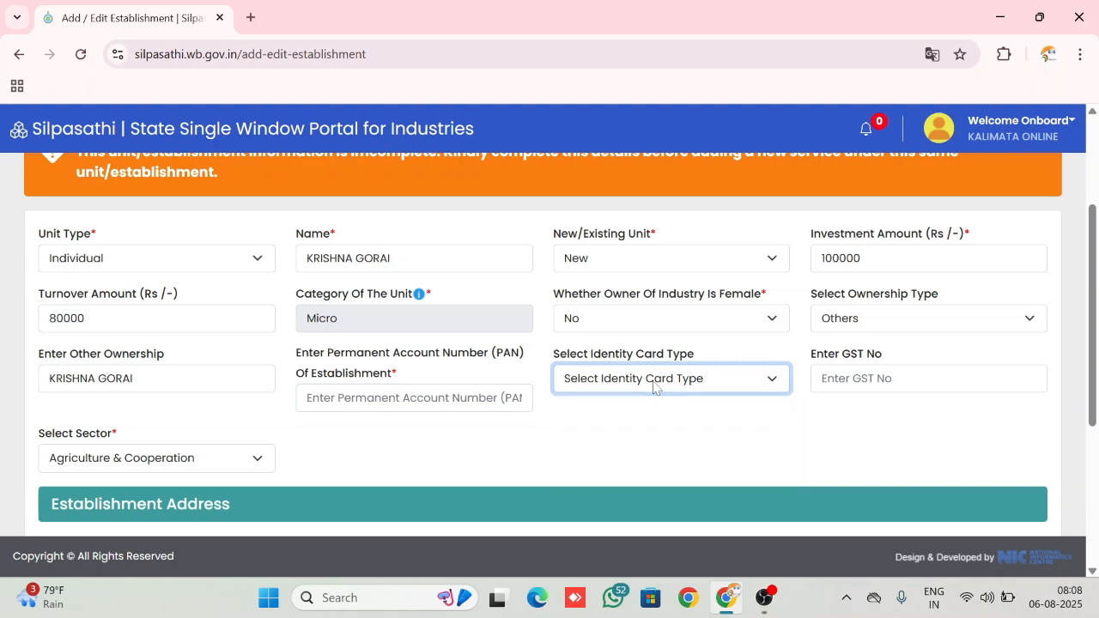
Set the unit's sector to Education & Training
{"action": "left_click", "coordinate": [260, 466]}
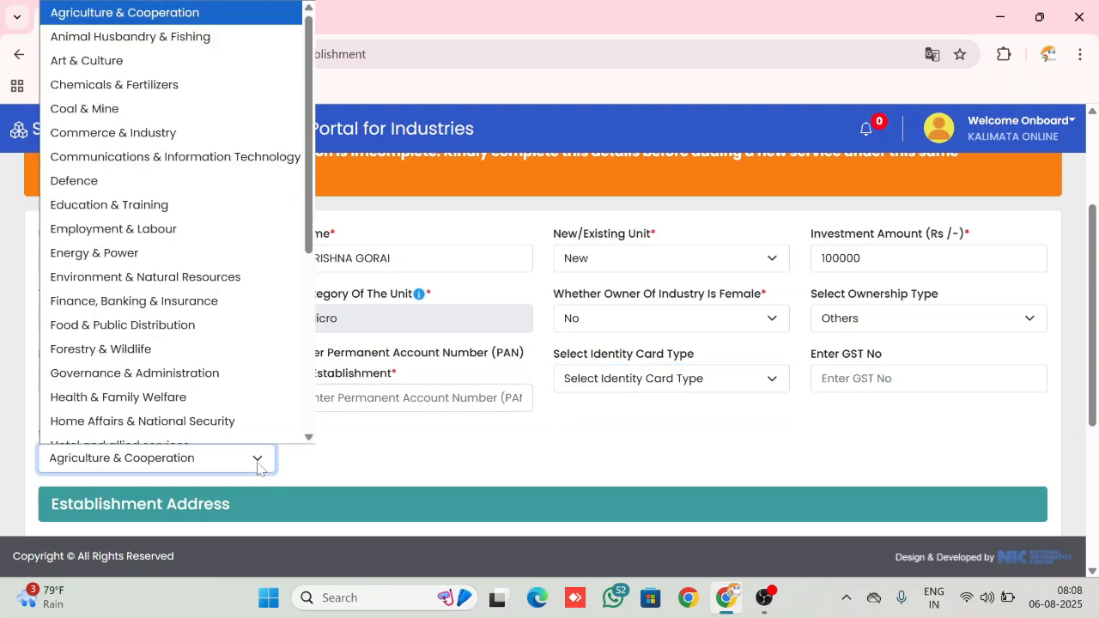
{"action": "left_click", "coordinate": [260, 466]}
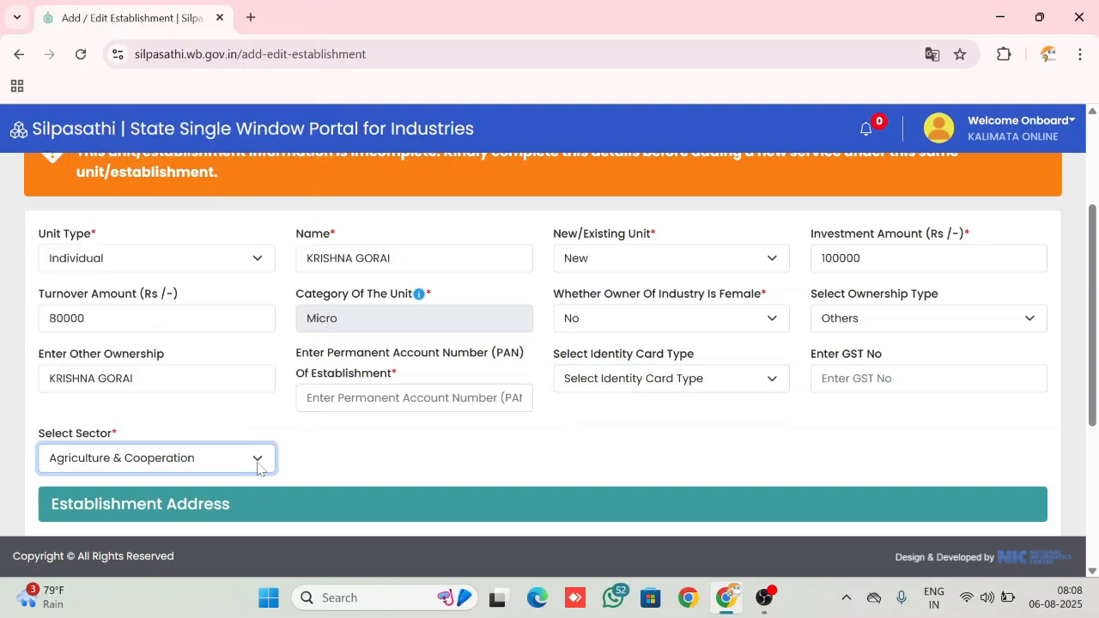
{"action": "left_click", "coordinate": [260, 468]}
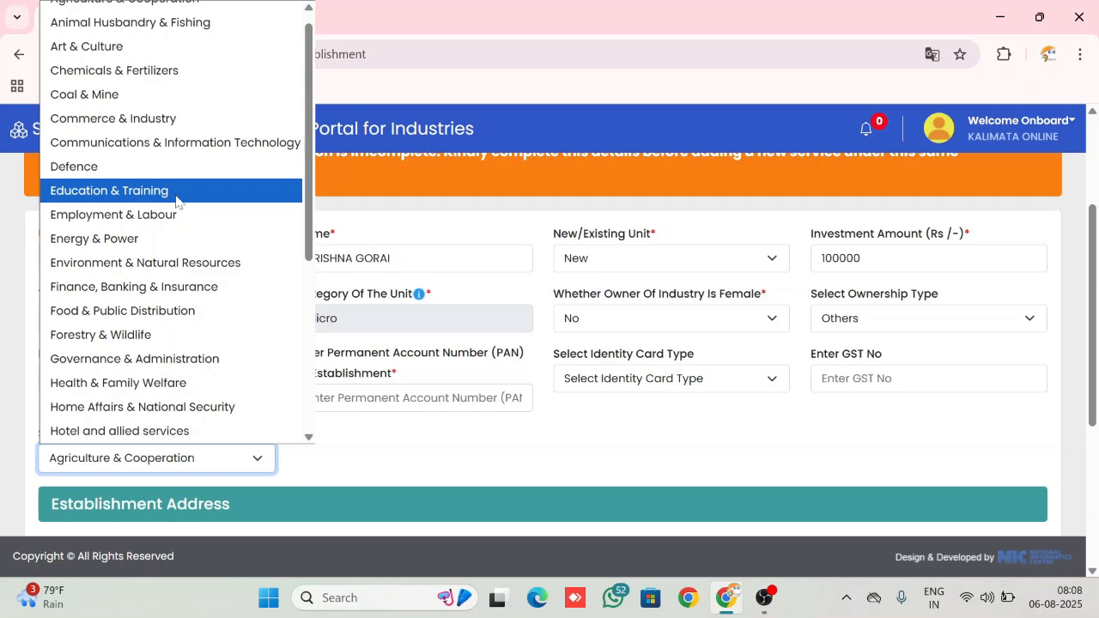
{"action": "scroll", "coordinate": [176, 201], "scroll_direction": "down", "scroll_amount": 5}
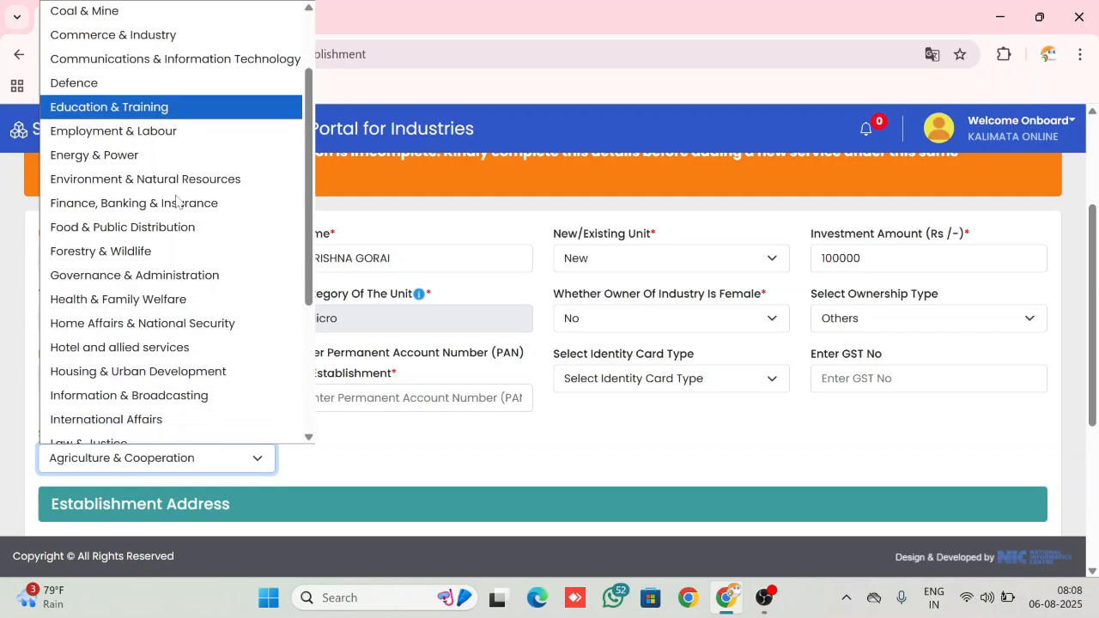
{"action": "scroll", "coordinate": [176, 201], "scroll_direction": "down", "scroll_amount": 3}
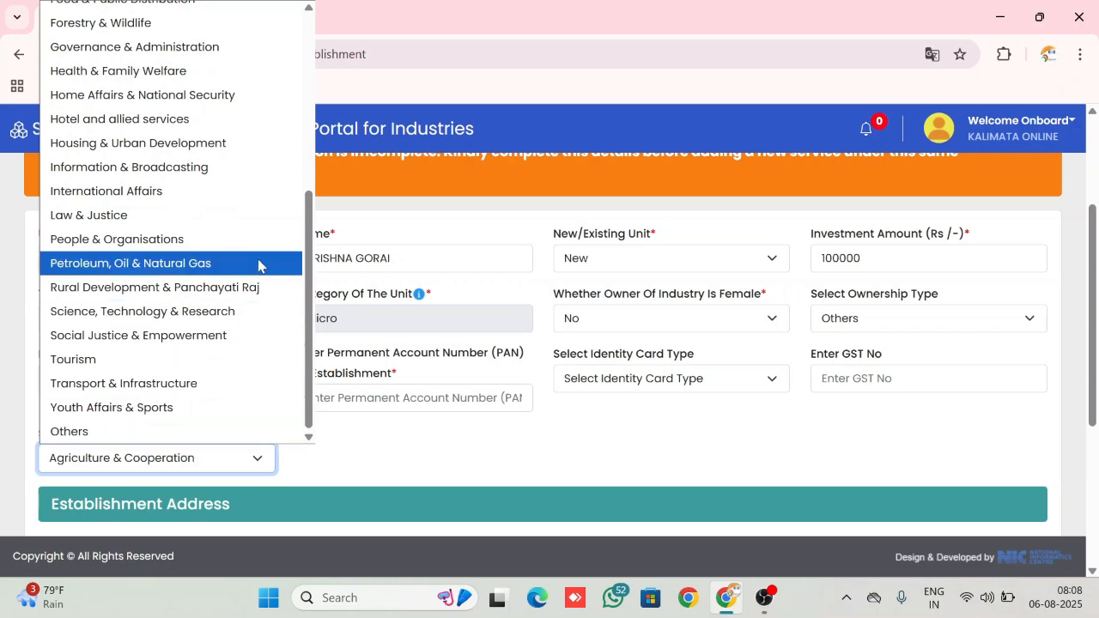
{"action": "scroll", "coordinate": [259, 266], "scroll_direction": "up", "scroll_amount": 9}
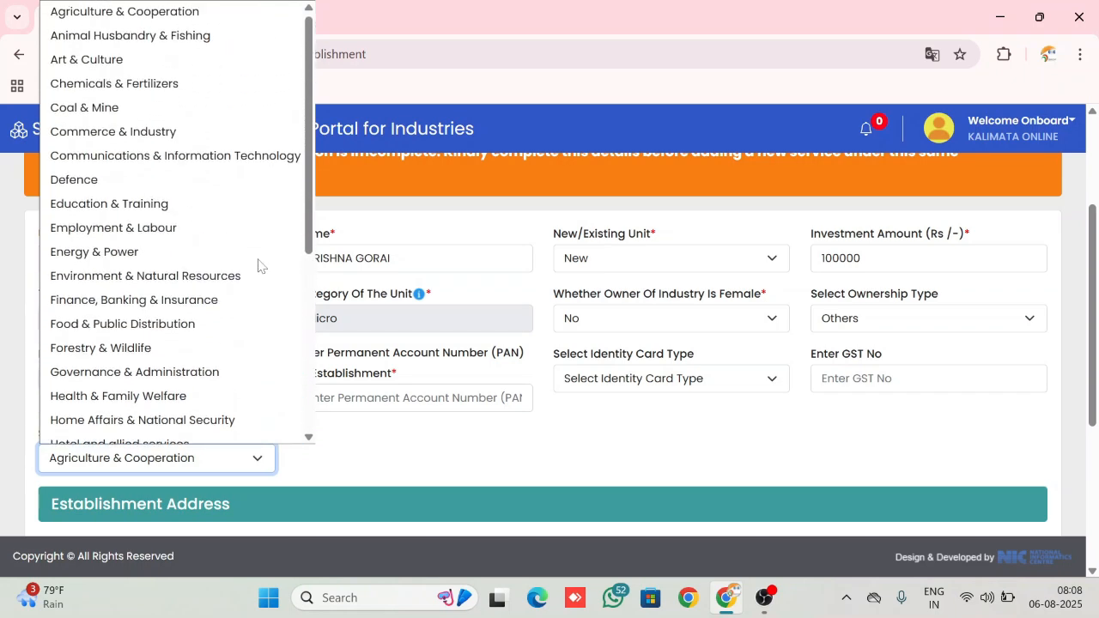
{"action": "left_click", "coordinate": [160, 217]}
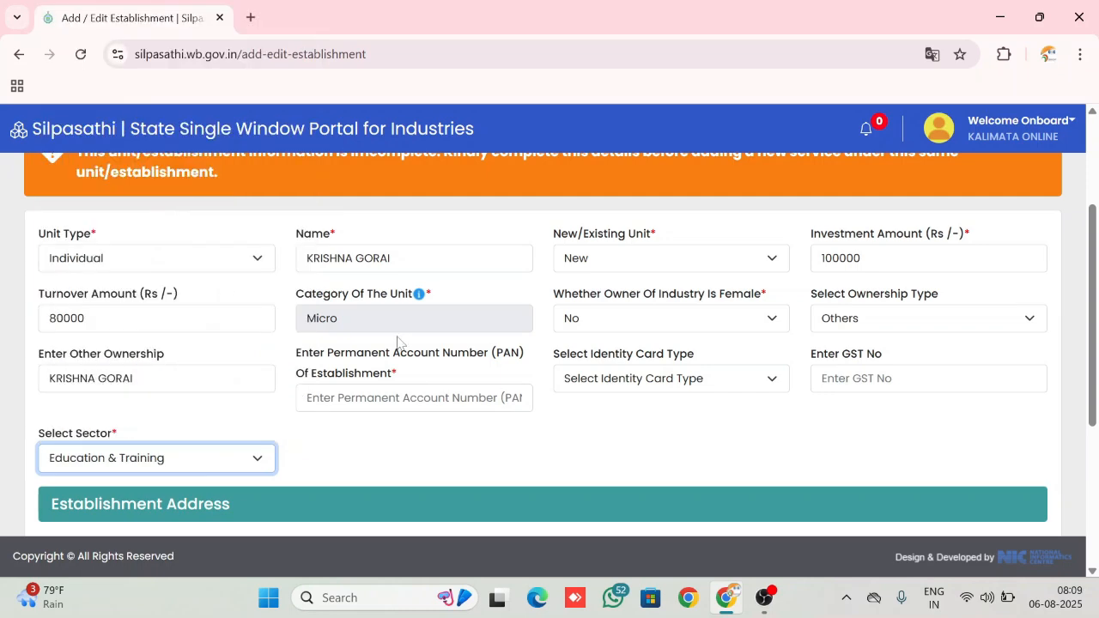
Set the establishment address district to Bankura and its subdivision to Bankura Sadar
{"action": "left_click", "coordinate": [403, 397]}
{"action": "scroll", "coordinate": [184, 298], "scroll_direction": "down", "scroll_amount": 4}
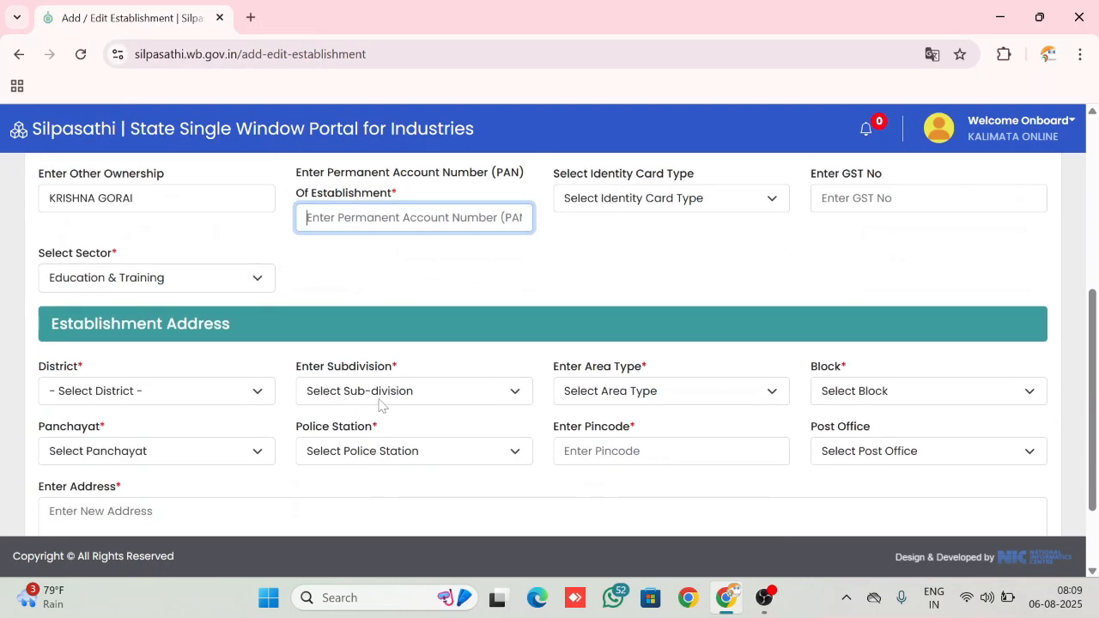
{"action": "left_click", "coordinate": [183, 298]}
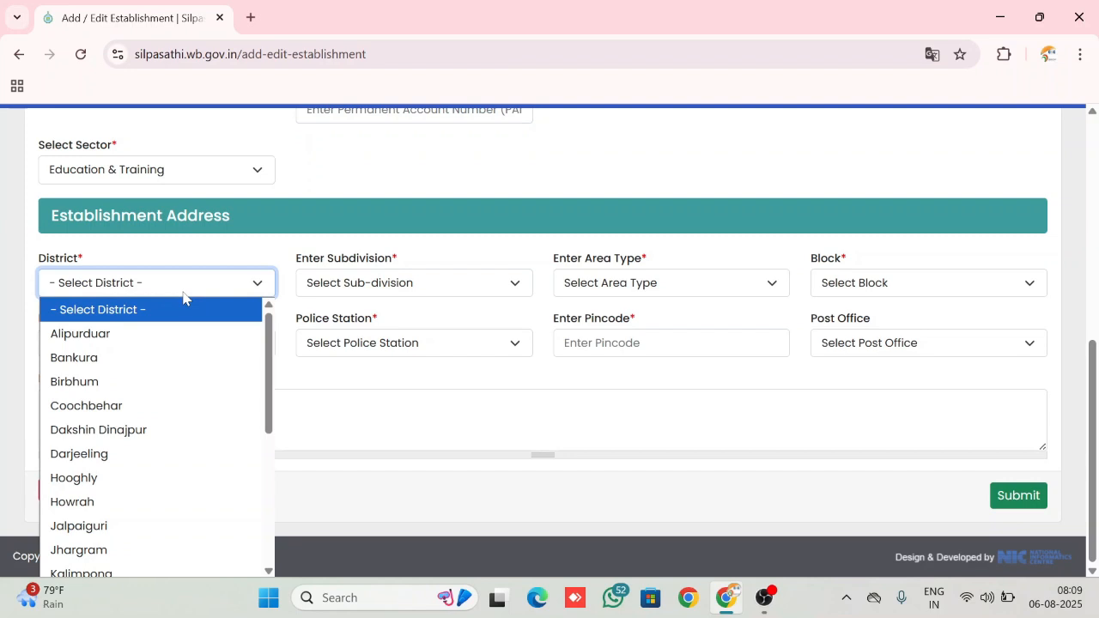
{"action": "left_click", "coordinate": [140, 365]}
{"action": "left_click", "coordinate": [381, 286]}
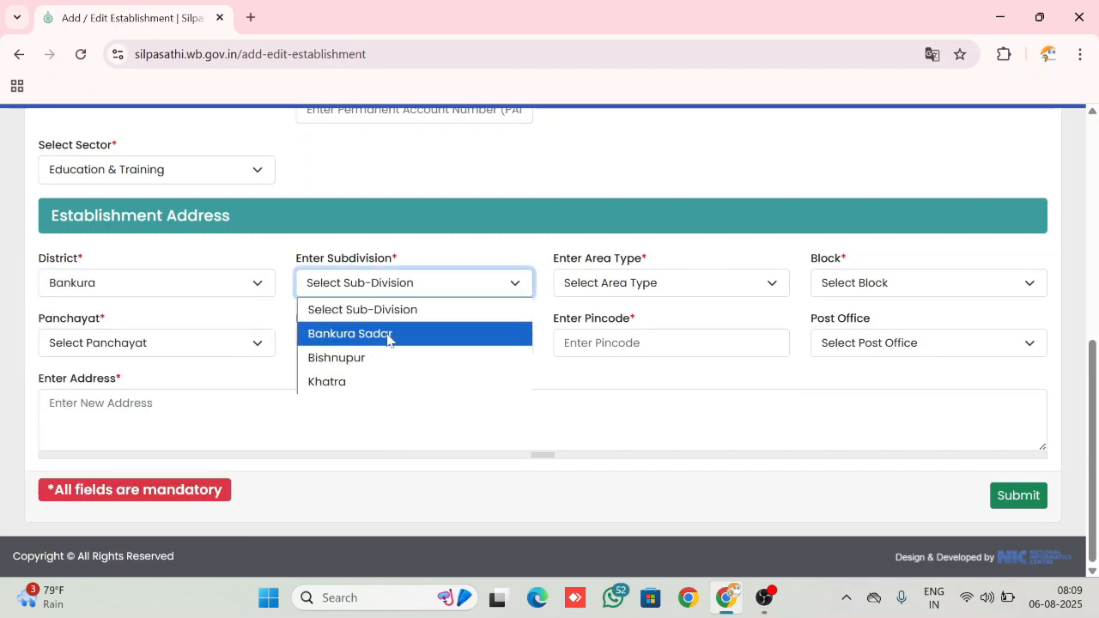
{"action": "left_click", "coordinate": [387, 335]}
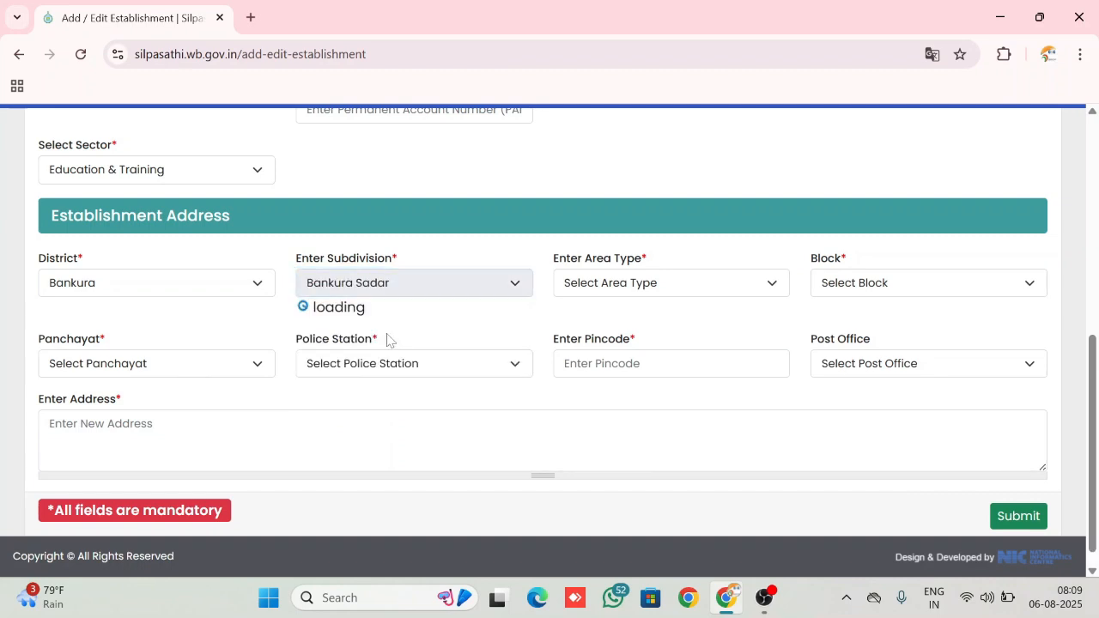
Set the address area type to Block and choose Bankura -I as the block
{"action": "left_click", "coordinate": [645, 292]}
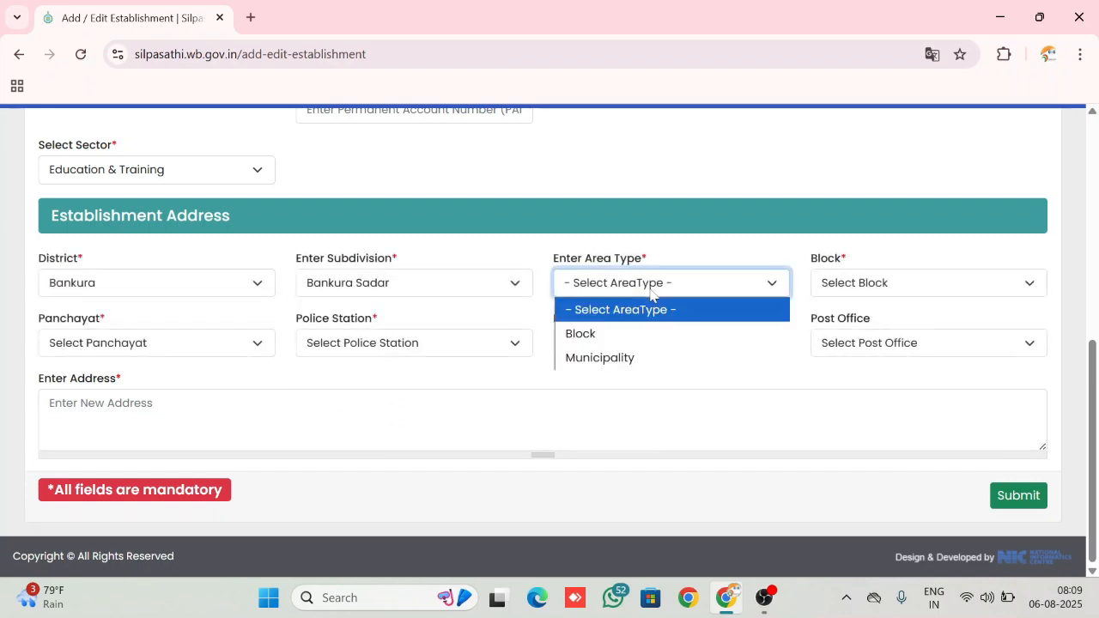
{"action": "left_click", "coordinate": [624, 333]}
{"action": "left_click", "coordinate": [880, 292]}
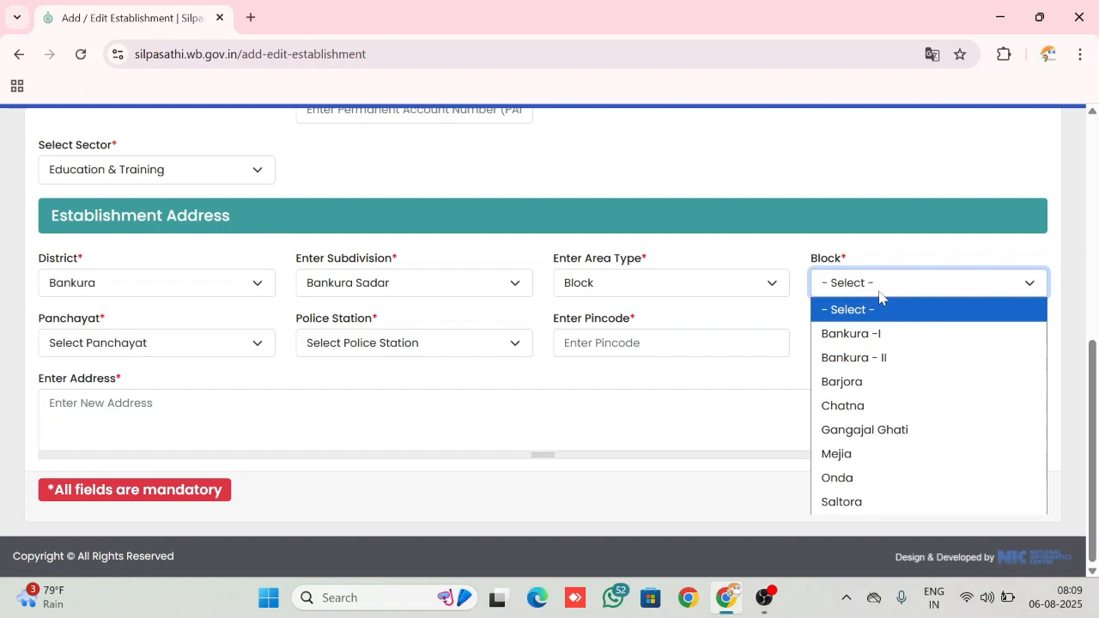
{"action": "left_click", "coordinate": [871, 333]}
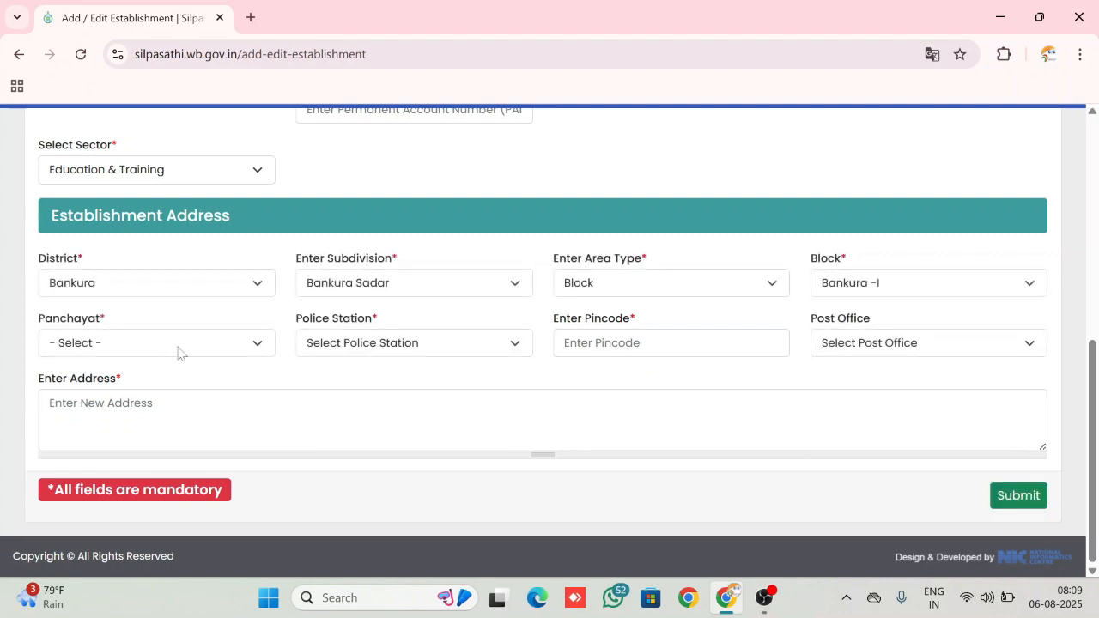
Choose Jagadalla-i as the panchayat and Bankura as the police station
{"action": "left_click", "coordinate": [179, 345]}
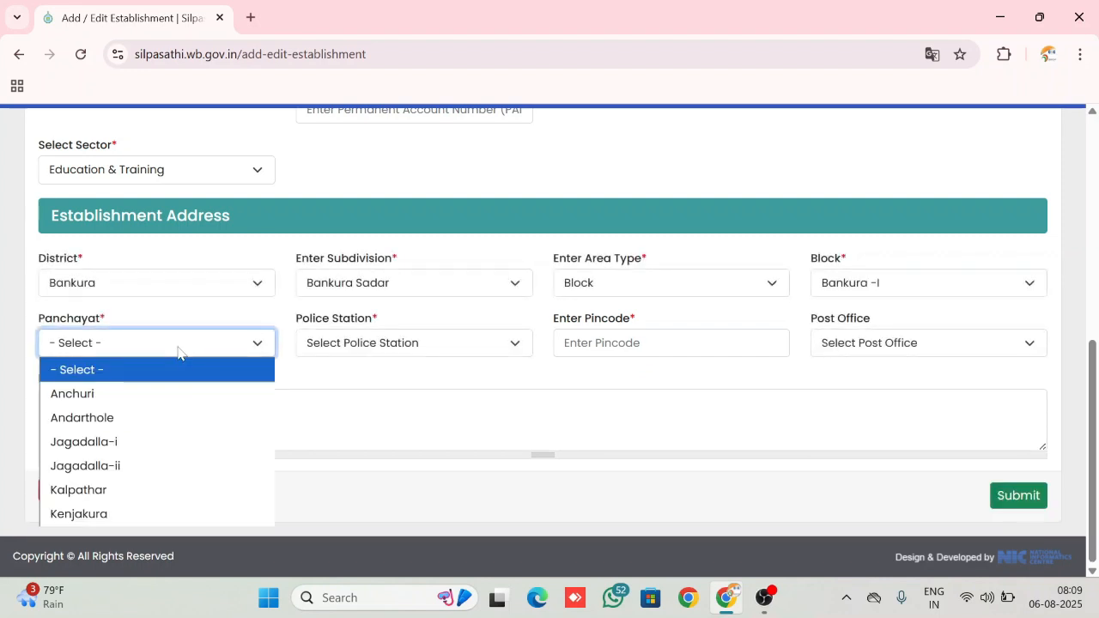
{"action": "left_click", "coordinate": [133, 443]}
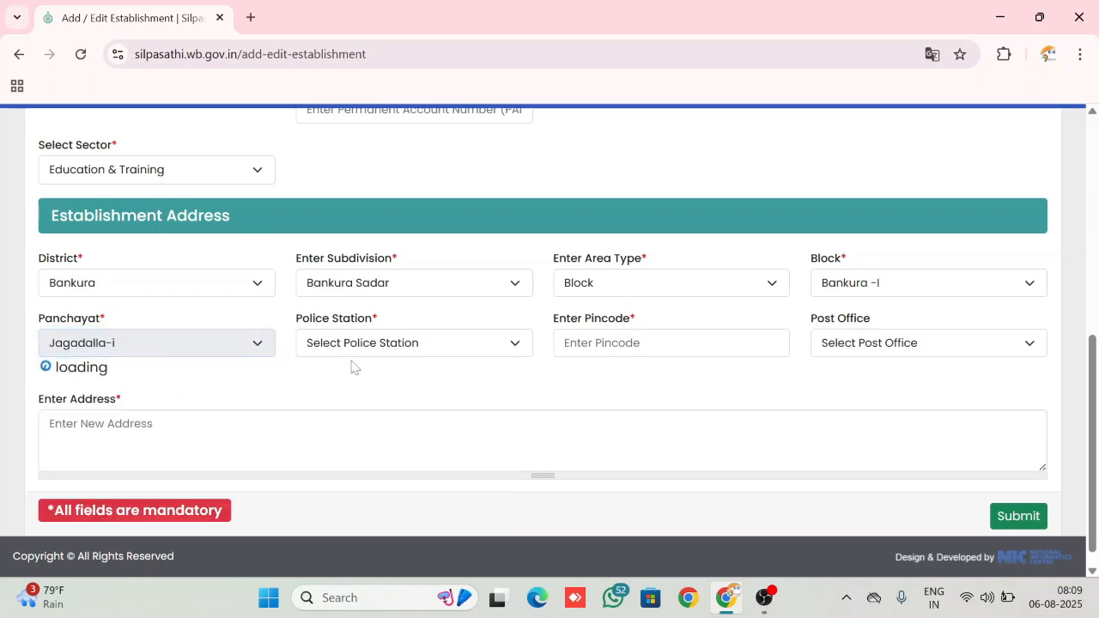
{"action": "left_click", "coordinate": [412, 344]}
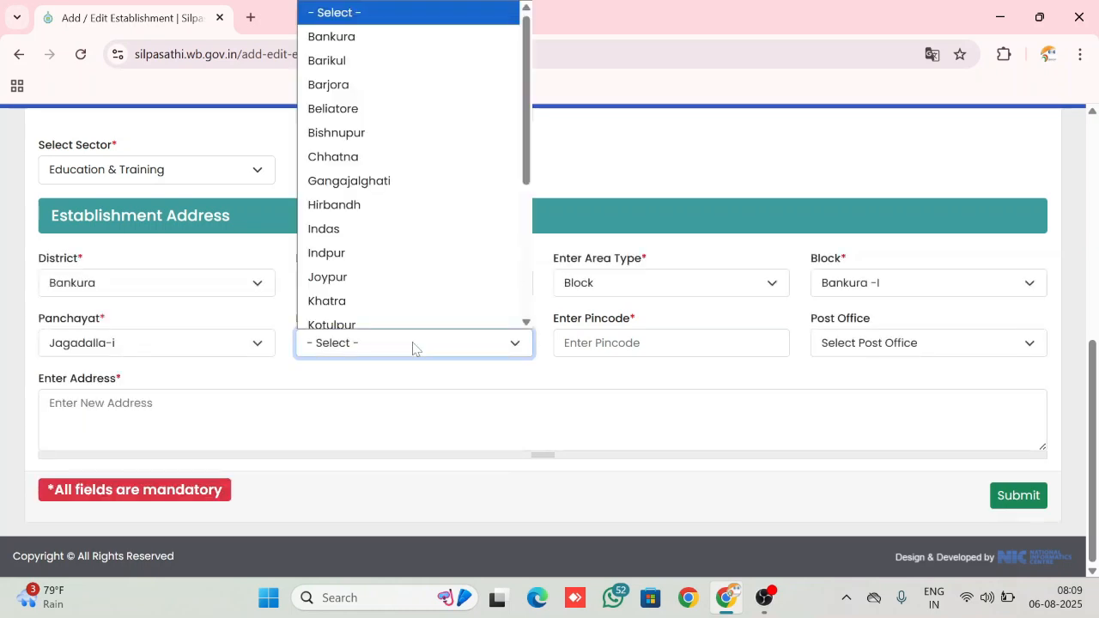
{"action": "left_click", "coordinate": [368, 36]}
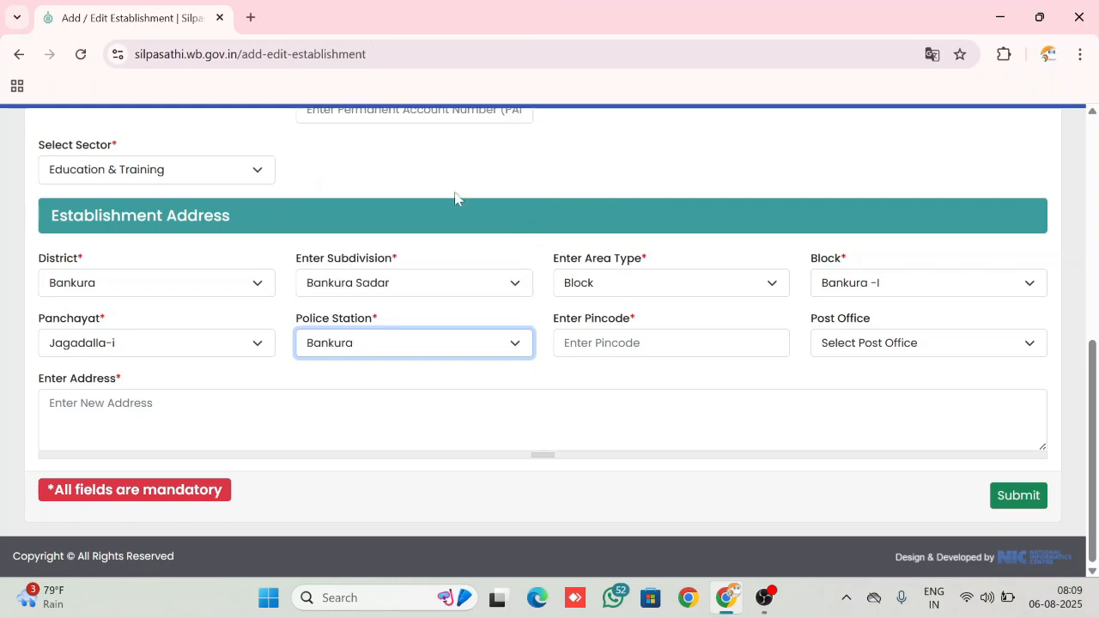
Enter the establishment's pincode and choose Jagdalla B.O as the post office
{"action": "left_click", "coordinate": [670, 343]}
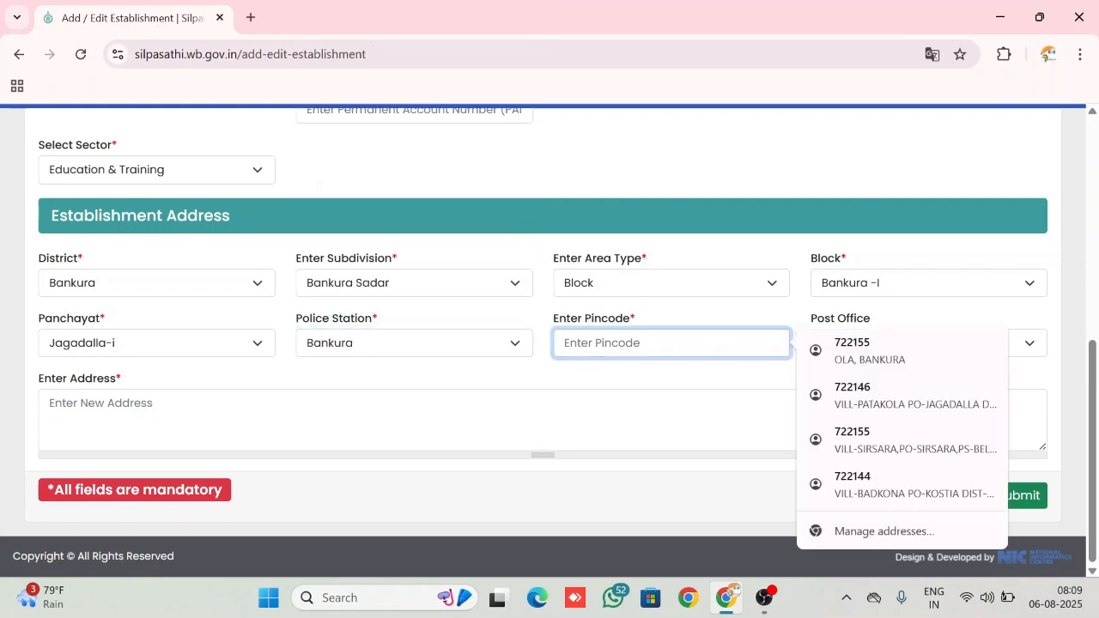
{"action": "type", "text": "722146"}
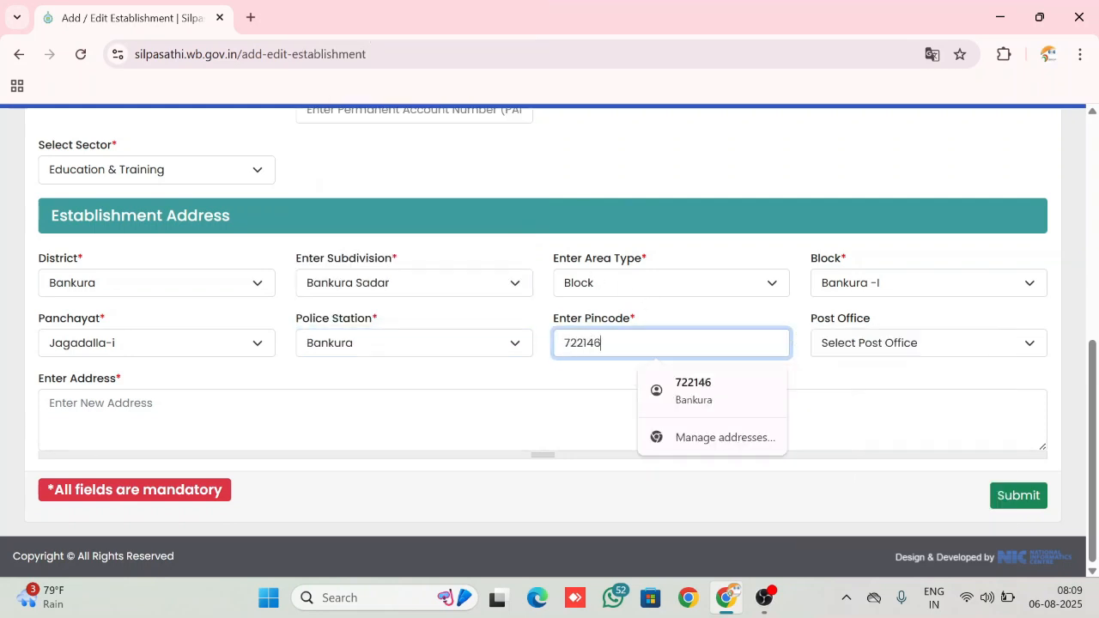
{"action": "left_click", "coordinate": [912, 344]}
{"action": "left_click", "coordinate": [913, 344]}
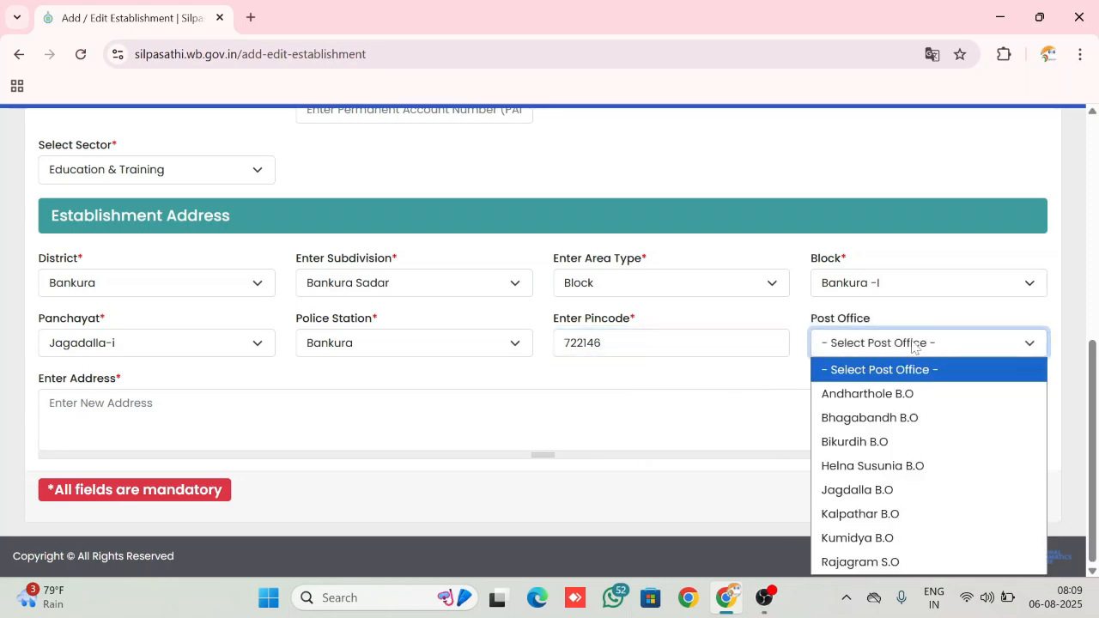
{"action": "key", "text": "j"}
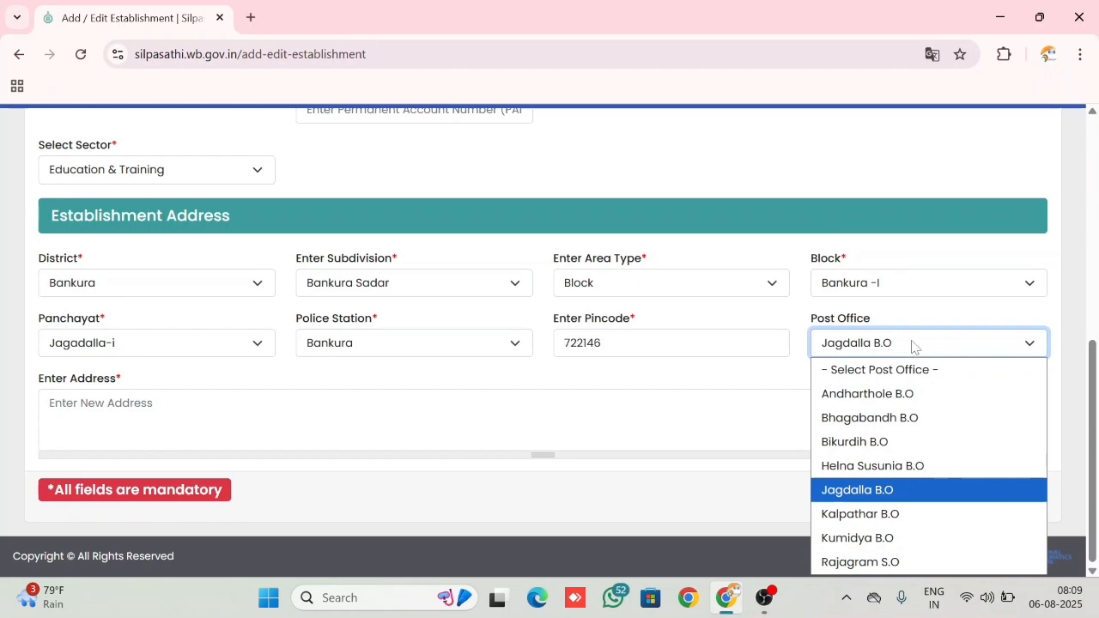
Replace the last two digits of the establishment's pincode with 72
{"action": "left_click", "coordinate": [646, 342]}
{"action": "key", "text": "BackSpace"}
{"action": "key", "text": "BackSpace"}
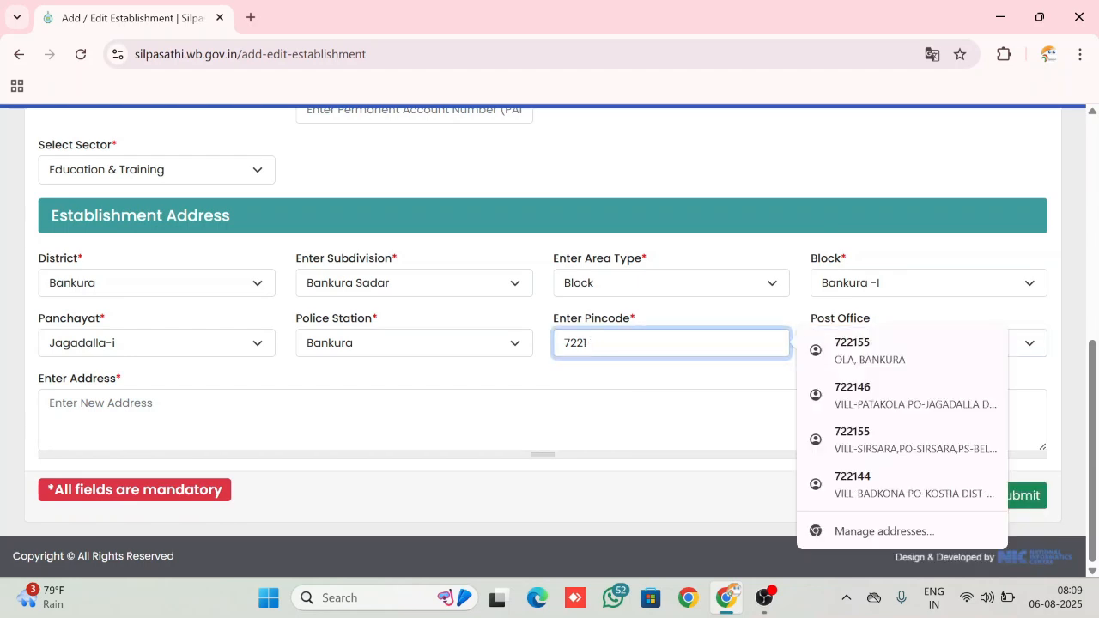
{"action": "type", "text": "72"}
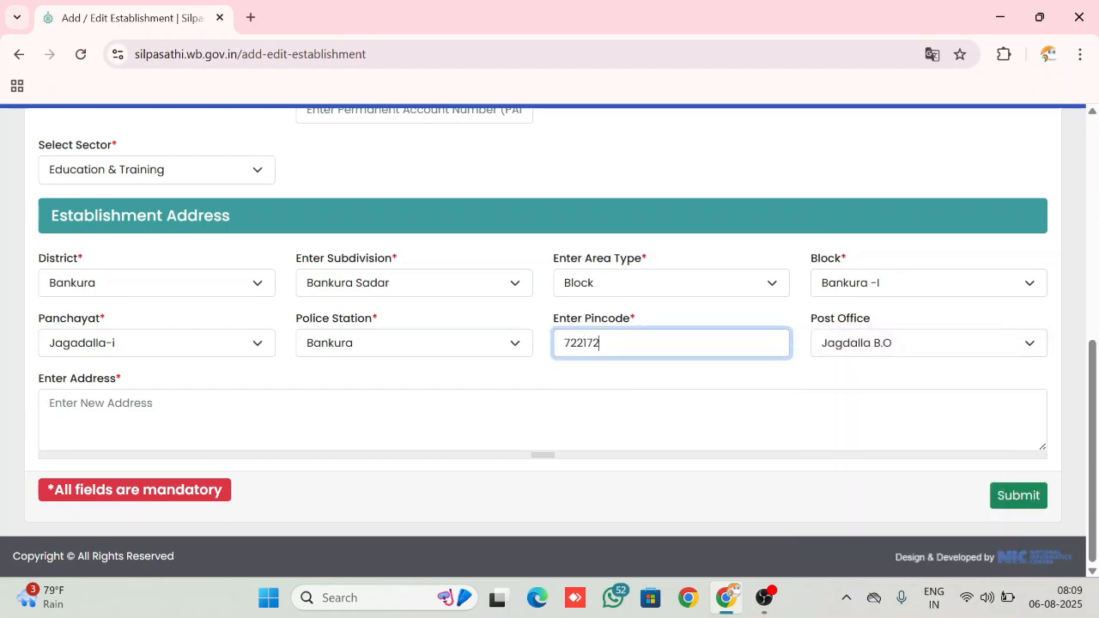
{"action": "left_click", "coordinate": [867, 347]}
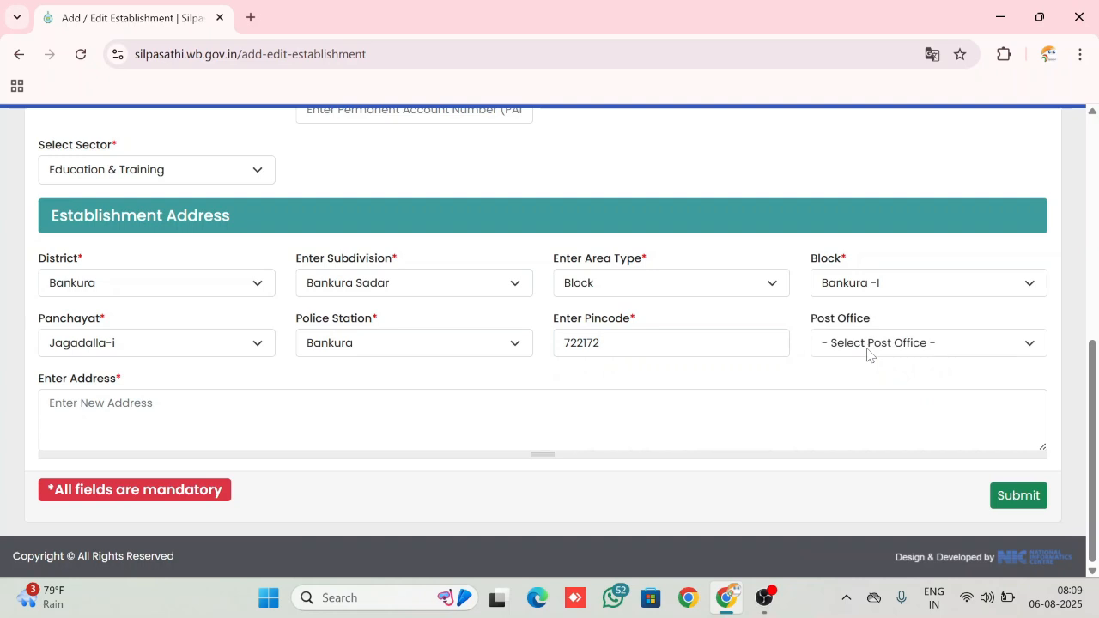
Enter the village line of the establishment's address
{"action": "left_click", "coordinate": [142, 412]}
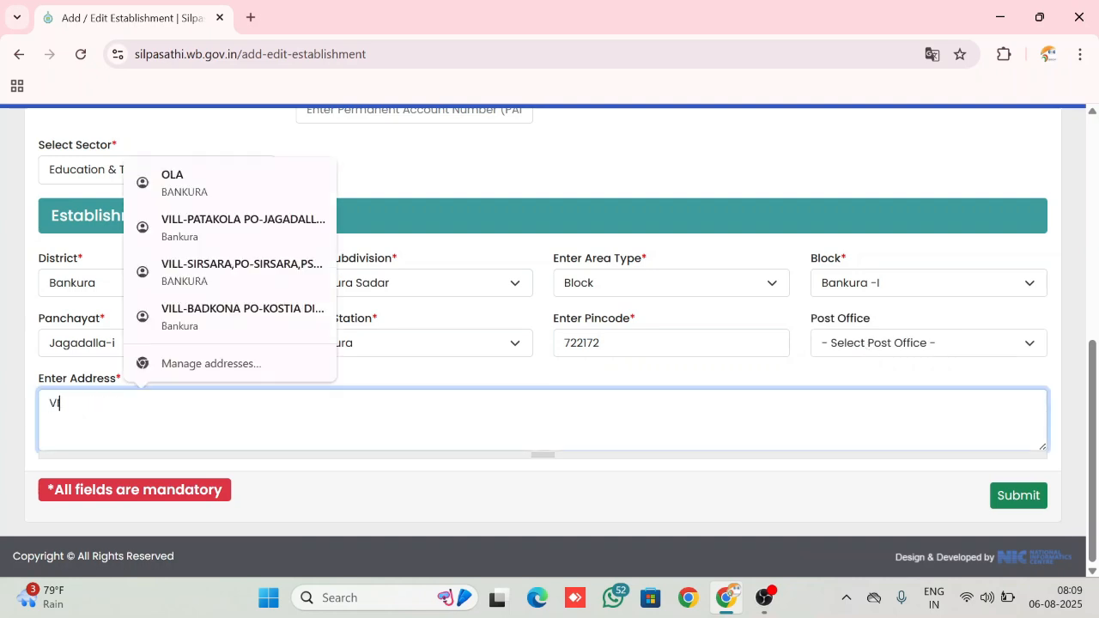
{"action": "left_click", "coordinate": [711, 478]}
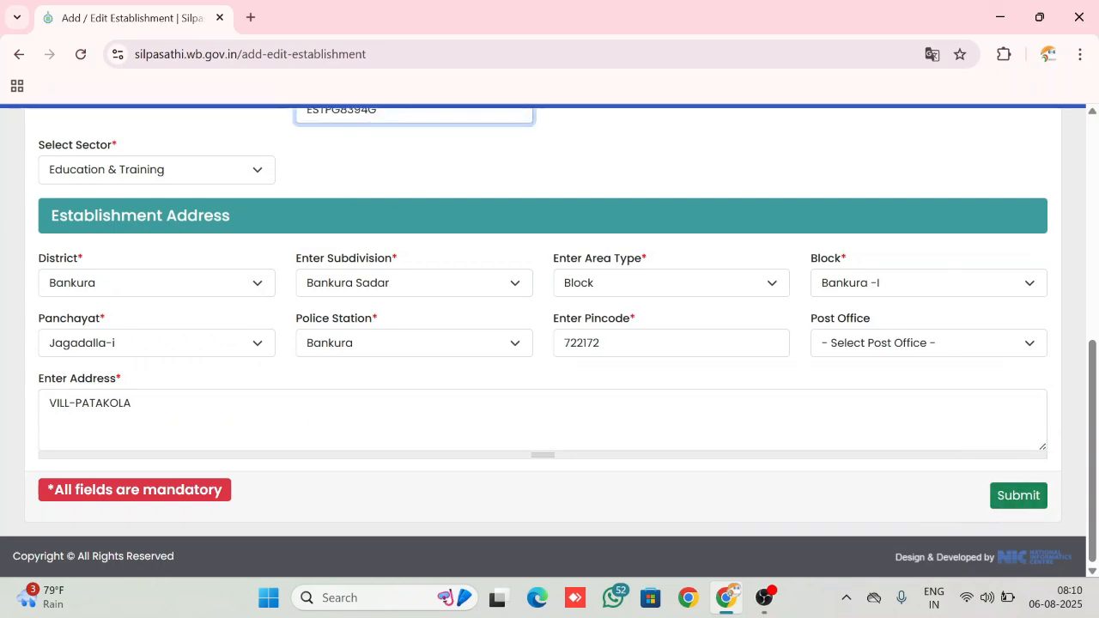
Try to choose a post office for the changed pincode
{"action": "left_click", "coordinate": [881, 347]}
{"action": "left_click", "coordinate": [881, 347]}
{"action": "left_click", "coordinate": [881, 346]}
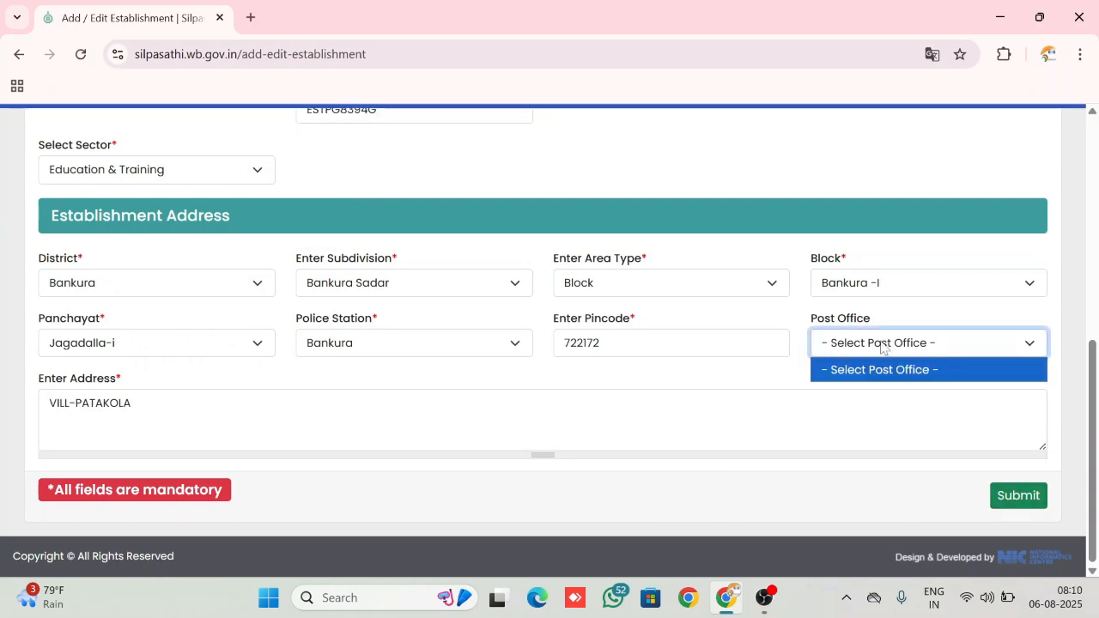
{"action": "left_click", "coordinate": [880, 347]}
{"action": "left_click", "coordinate": [881, 347]}
{"action": "left_click", "coordinate": [867, 347]}
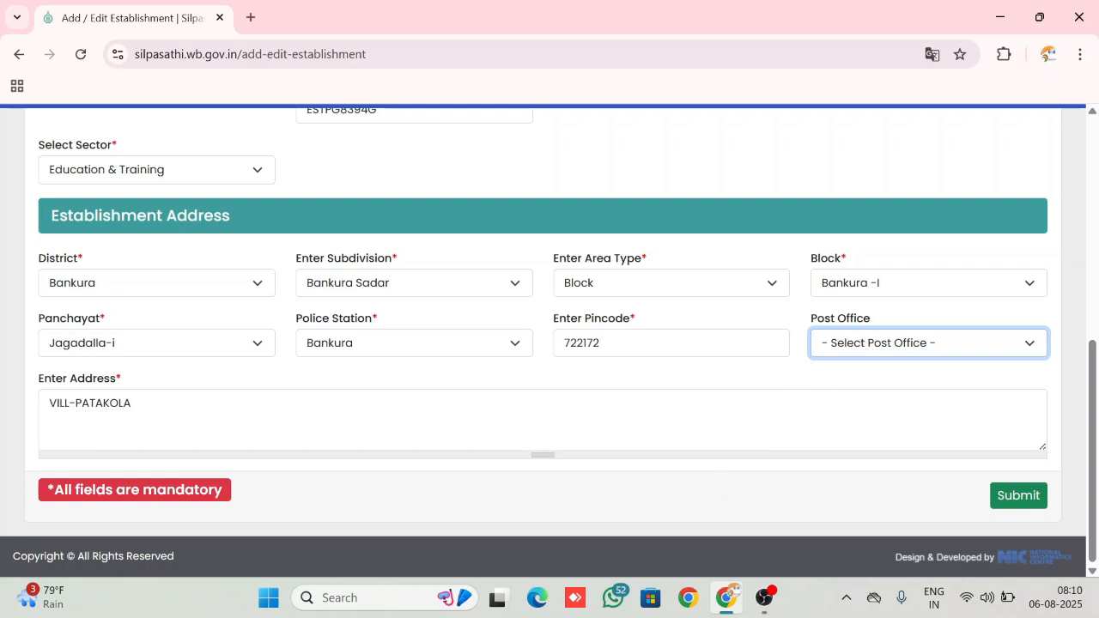
Add the post office name to the establishment's address line and submit the unit details
{"action": "left_click", "coordinate": [133, 404]}
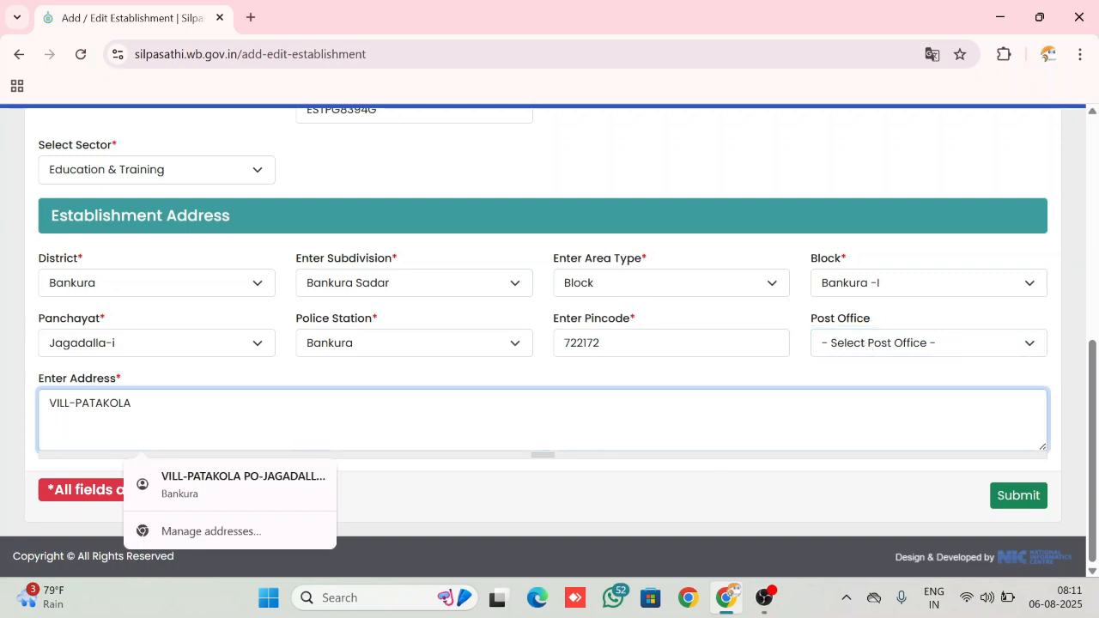
{"action": "left_click", "coordinate": [1020, 499]}
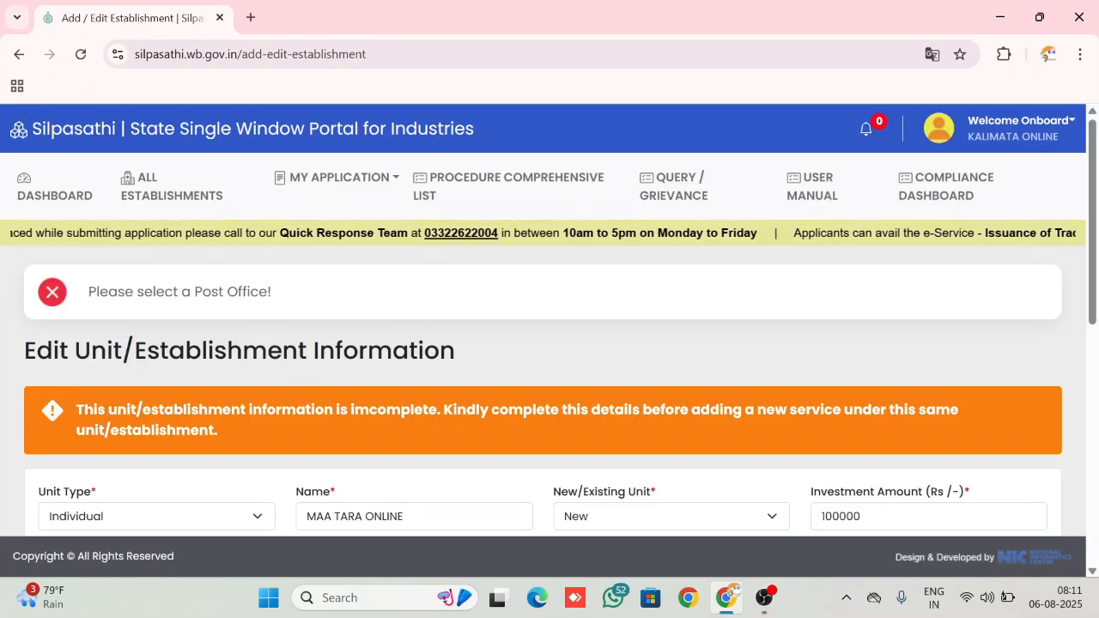
{"action": "scroll", "coordinate": [996, 528], "scroll_direction": "down", "scroll_amount": 4}
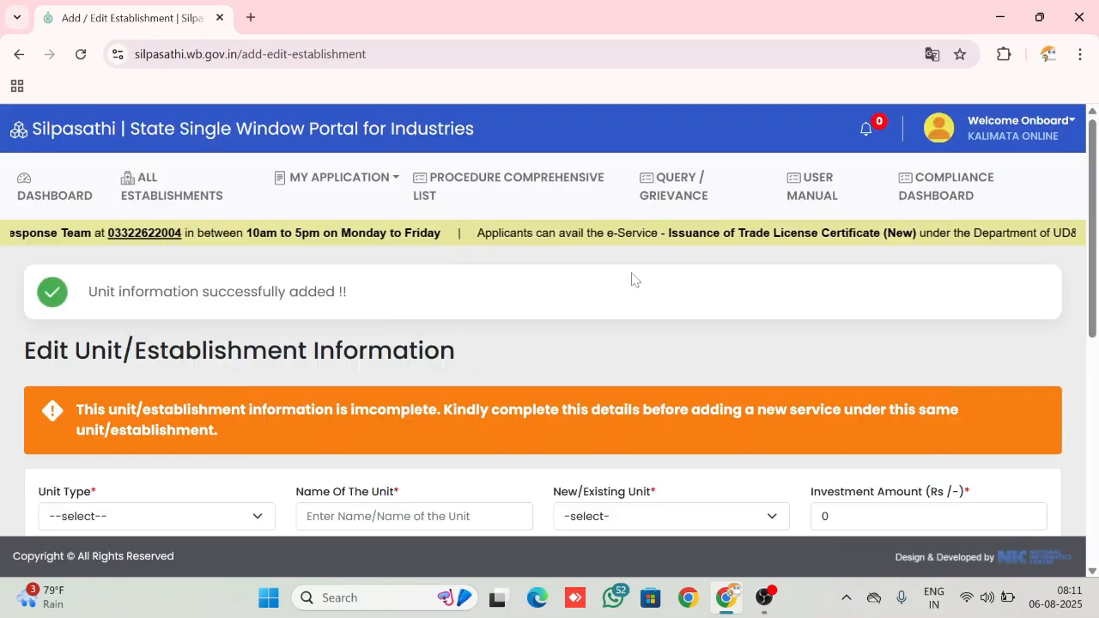
{"action": "scroll", "coordinate": [631, 276], "scroll_direction": "down", "scroll_amount": 2}
{"action": "scroll", "coordinate": [631, 276], "scroll_direction": "up", "scroll_amount": 2}
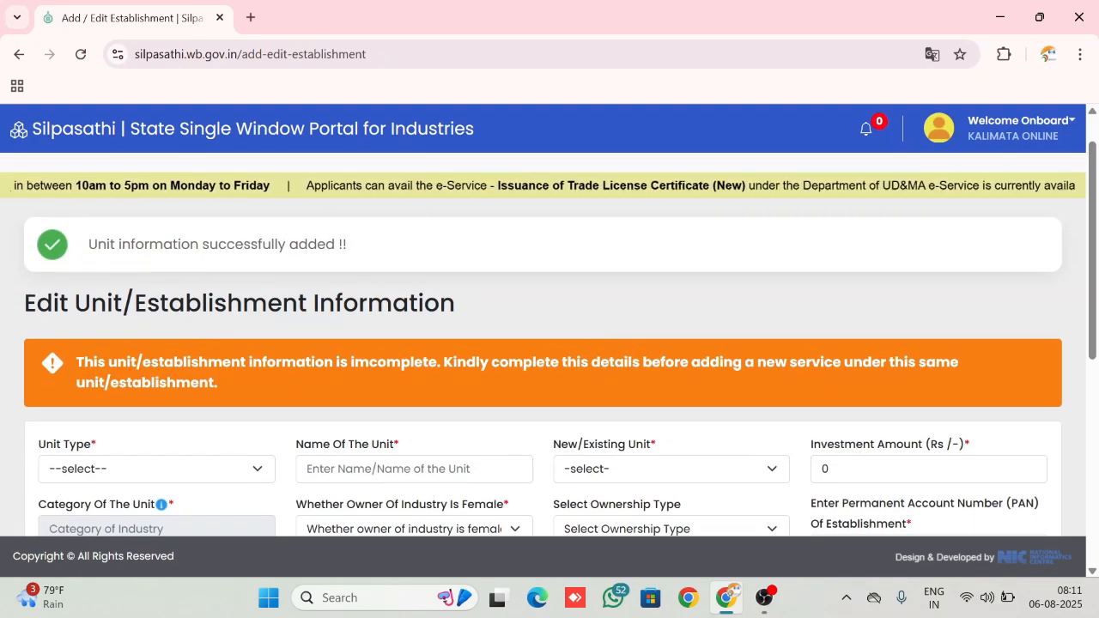
Find the MAA TARA ONLINE unit in the list of all establishments and start adding a new service to it
{"action": "scroll", "coordinate": [383, 249], "scroll_direction": "down", "scroll_amount": 6}
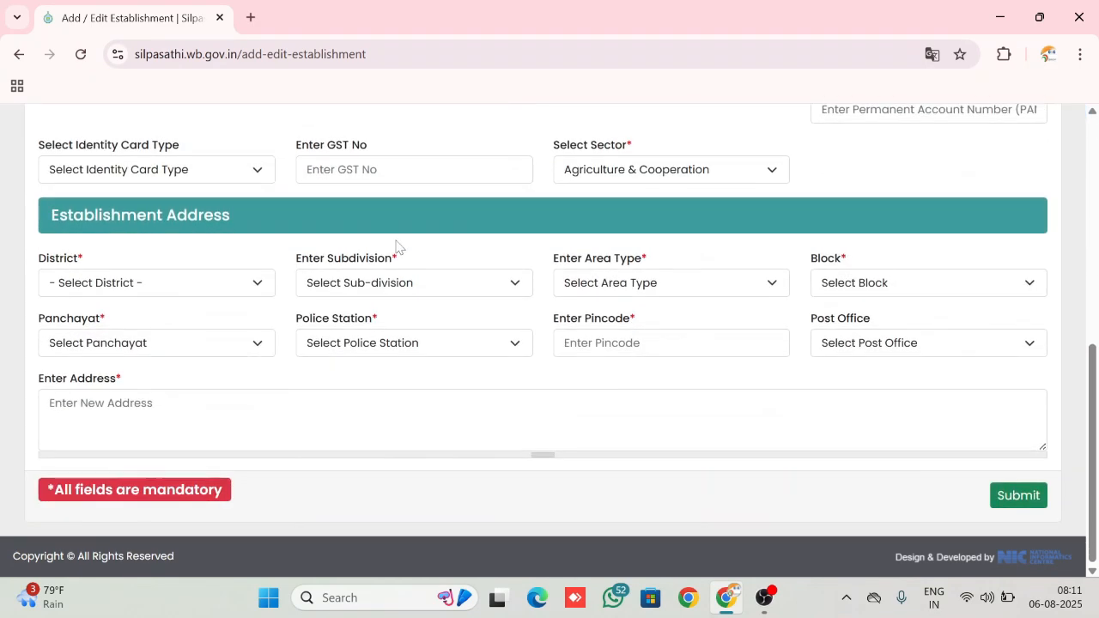
{"action": "scroll", "coordinate": [396, 246], "scroll_direction": "up", "scroll_amount": 8}
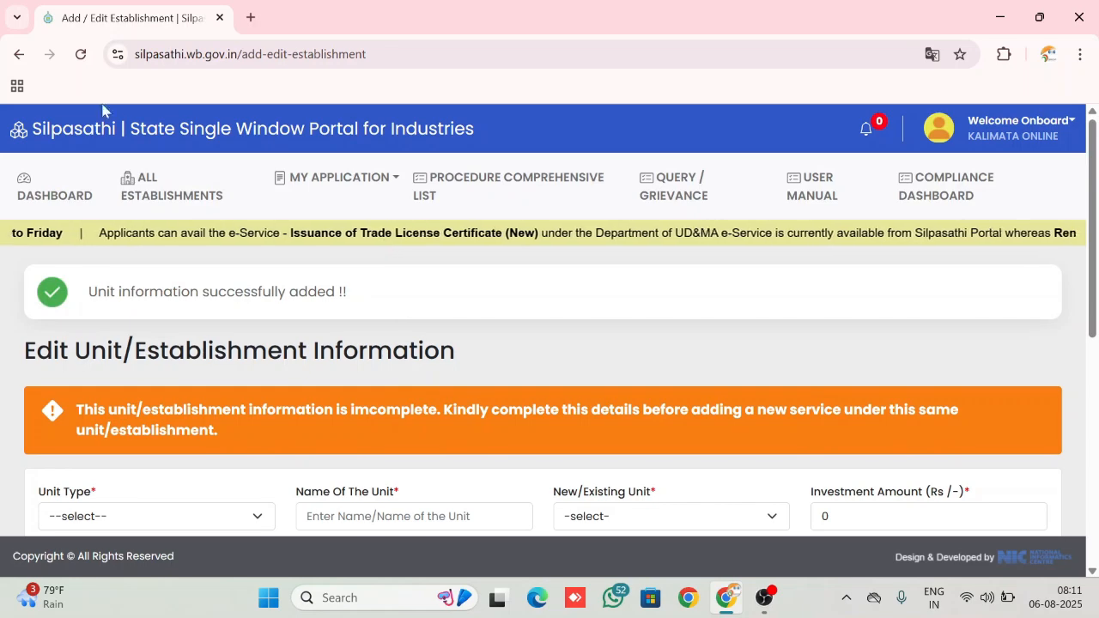
{"action": "left_click", "coordinate": [147, 185]}
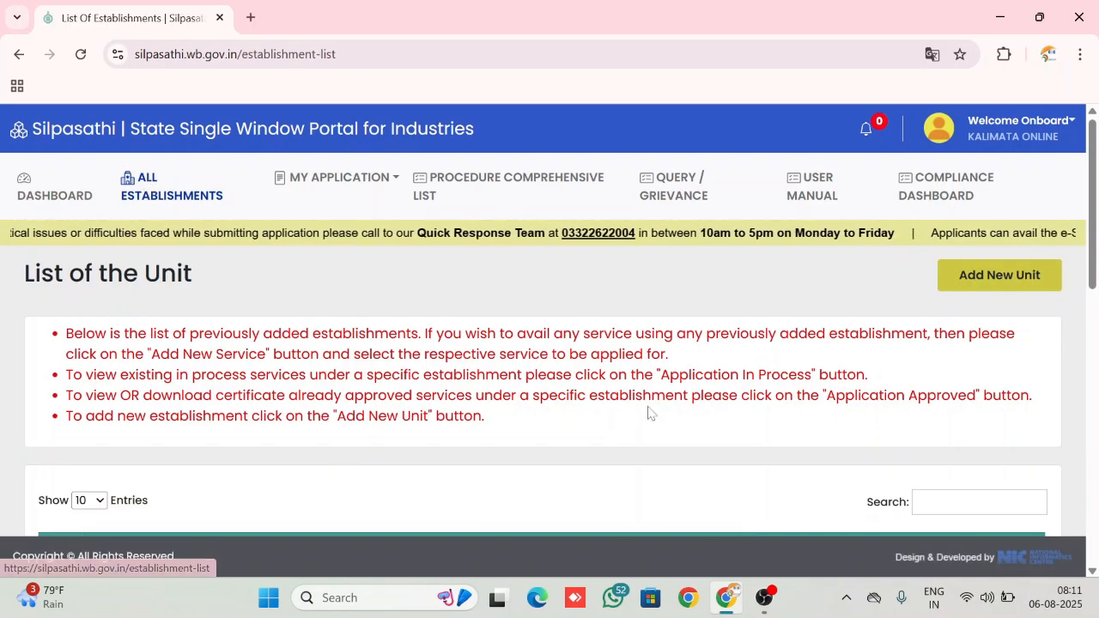
{"action": "scroll", "coordinate": [650, 413], "scroll_direction": "down", "scroll_amount": 5}
{"action": "scroll", "coordinate": [650, 413], "scroll_direction": "up", "scroll_amount": 1}
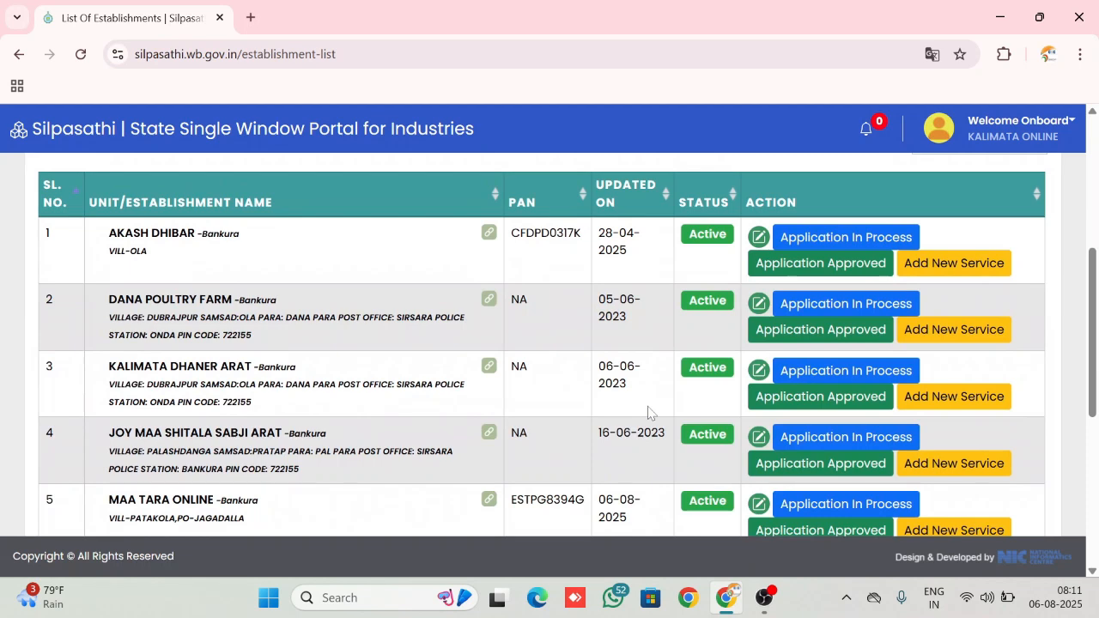
{"action": "scroll", "coordinate": [648, 413], "scroll_direction": "up", "scroll_amount": 3}
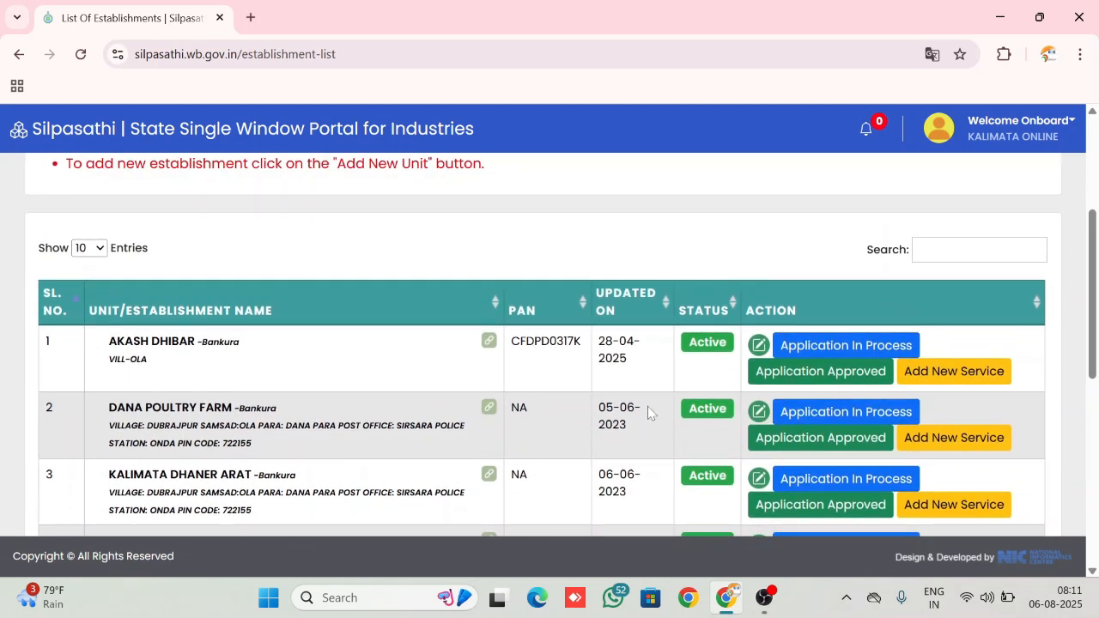
{"action": "left_click", "coordinate": [1006, 256]}
{"action": "type", "text": "MA"}
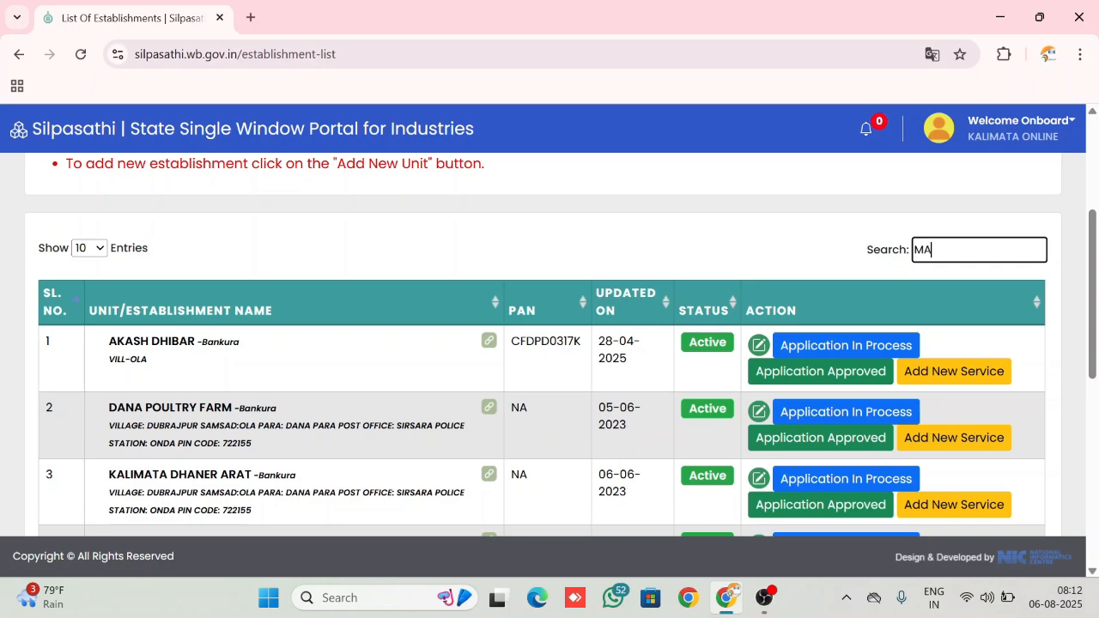
{"action": "type", "text": "A TARA"}
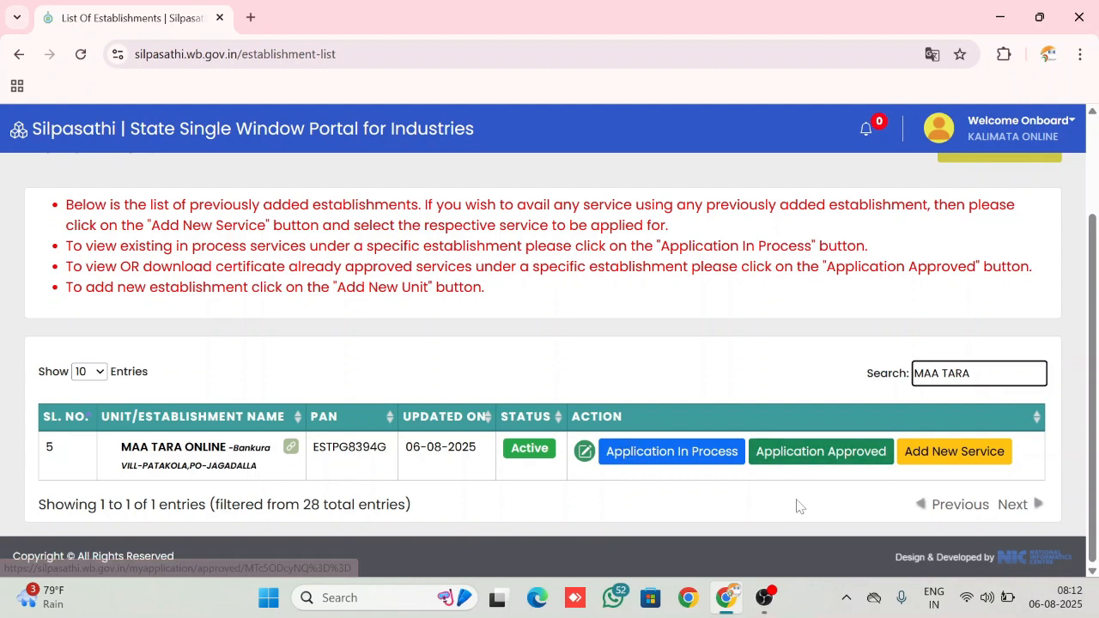
{"action": "left_click", "coordinate": [952, 452]}
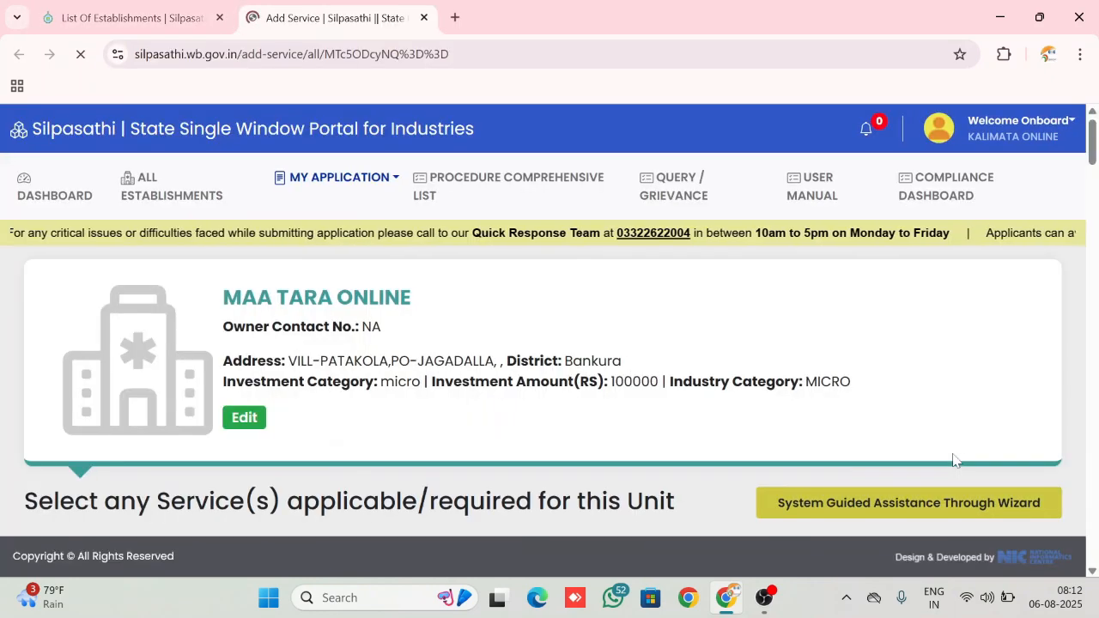
Search the available services for TRADE and select Trade License - P & RD
{"action": "scroll", "coordinate": [953, 459], "scroll_direction": "down", "scroll_amount": 3}
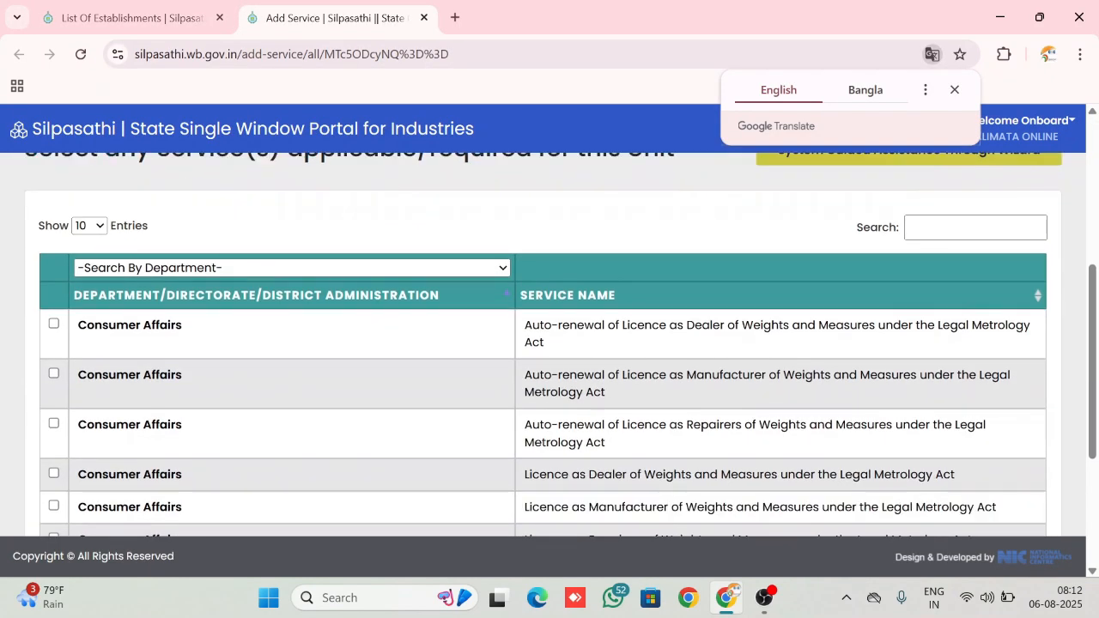
{"action": "scroll", "coordinate": [953, 459], "scroll_direction": "up", "scroll_amount": 1}
{"action": "scroll", "coordinate": [952, 460], "scroll_direction": "up", "scroll_amount": 1}
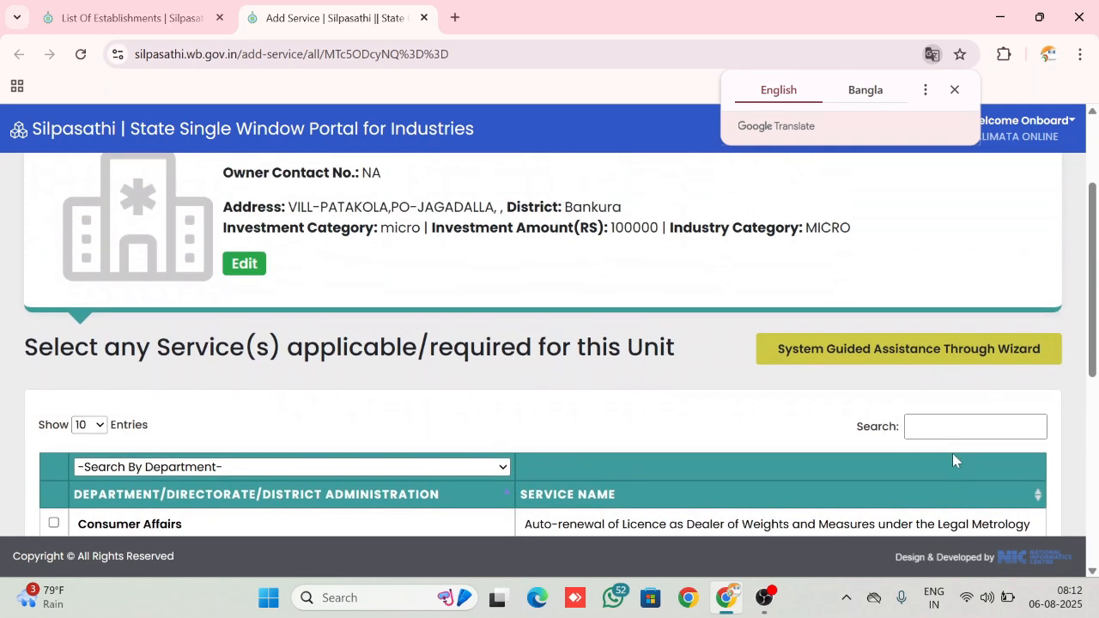
{"action": "left_click", "coordinate": [953, 430]}
{"action": "type", "text": "TRADE"}
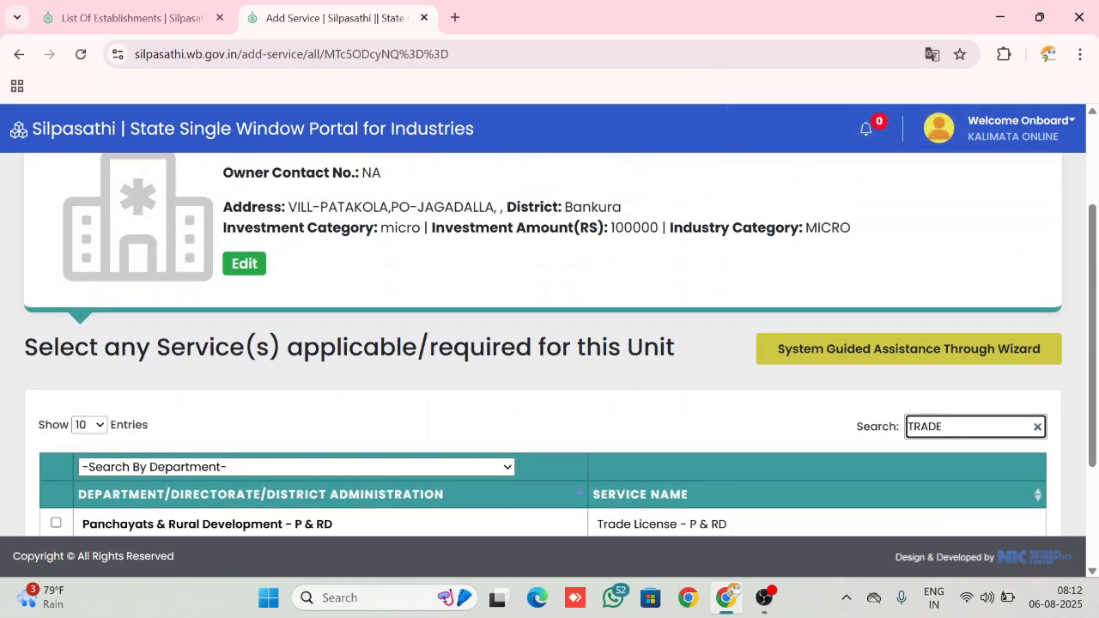
{"action": "scroll", "coordinate": [953, 429], "scroll_direction": "down", "scroll_amount": 2}
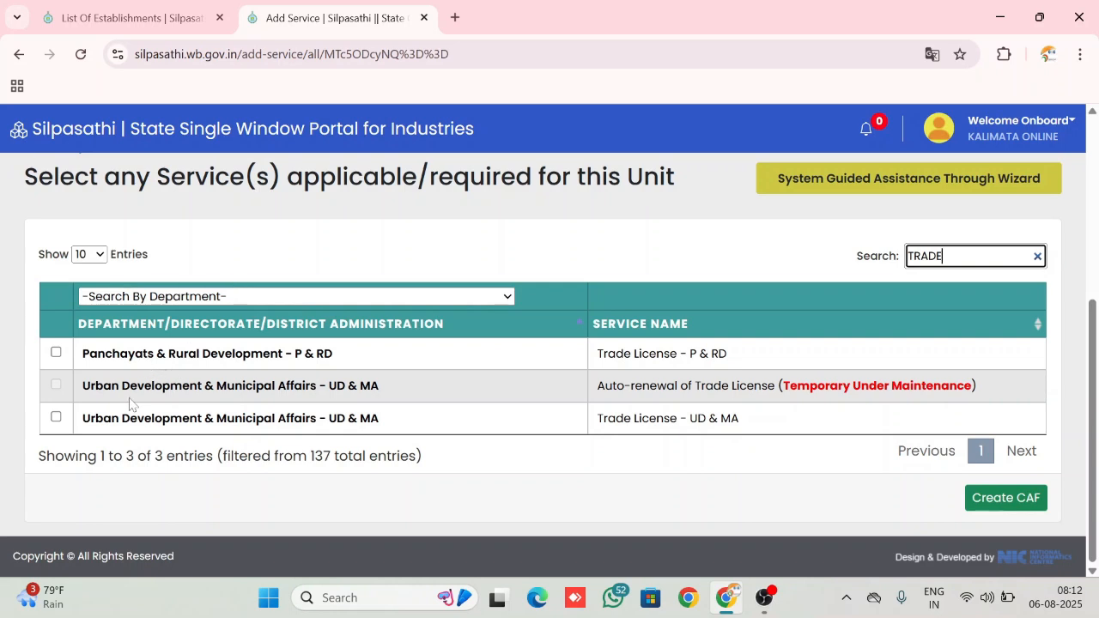
{"action": "left_click", "coordinate": [55, 353]}
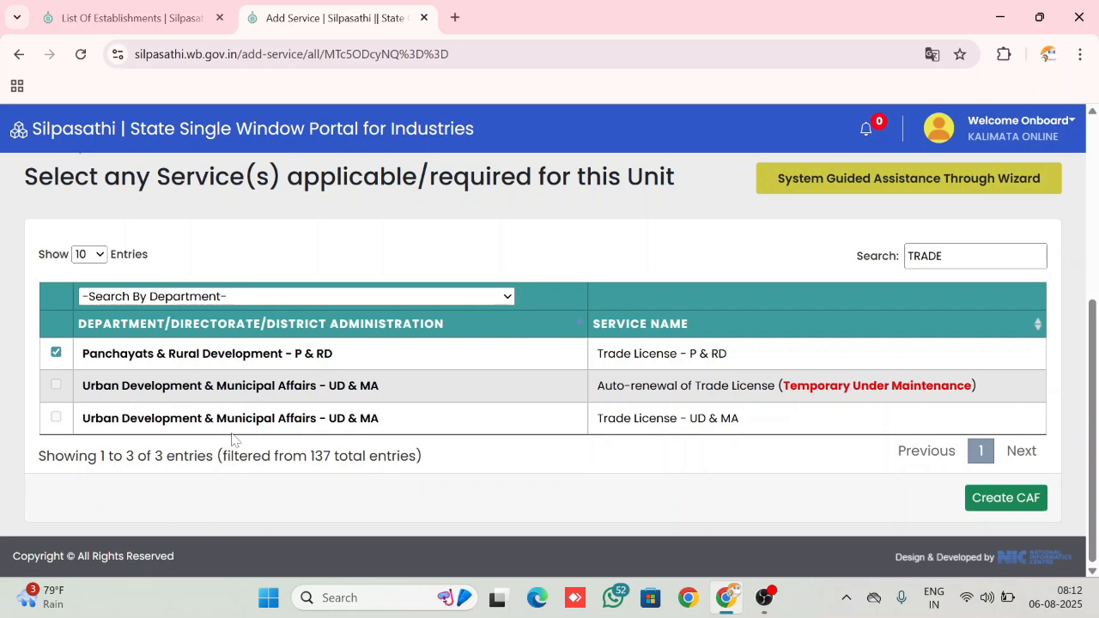
Create the CAF for the selected service and start its online application
{"action": "left_click", "coordinate": [1009, 513]}
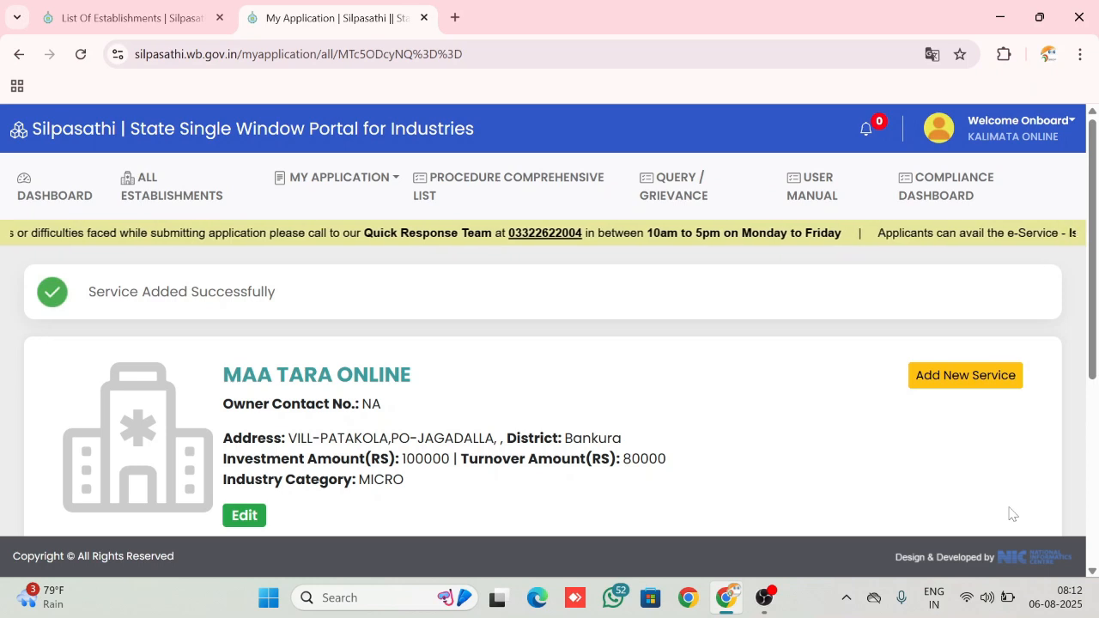
{"action": "scroll", "coordinate": [846, 460], "scroll_direction": "down", "scroll_amount": 4}
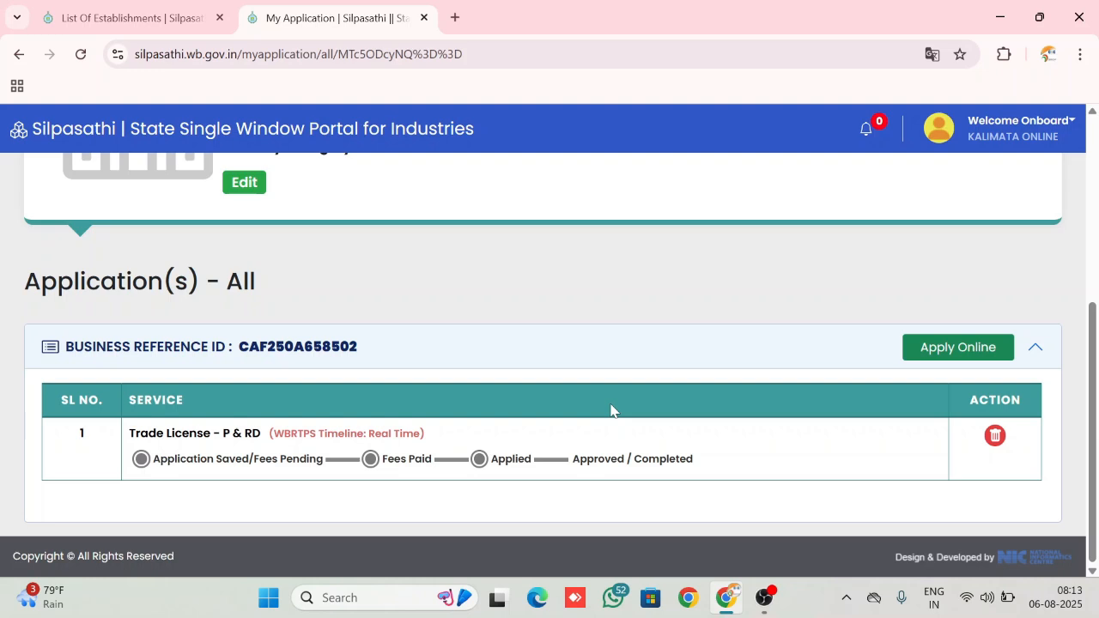
{"action": "left_click", "coordinate": [951, 347]}
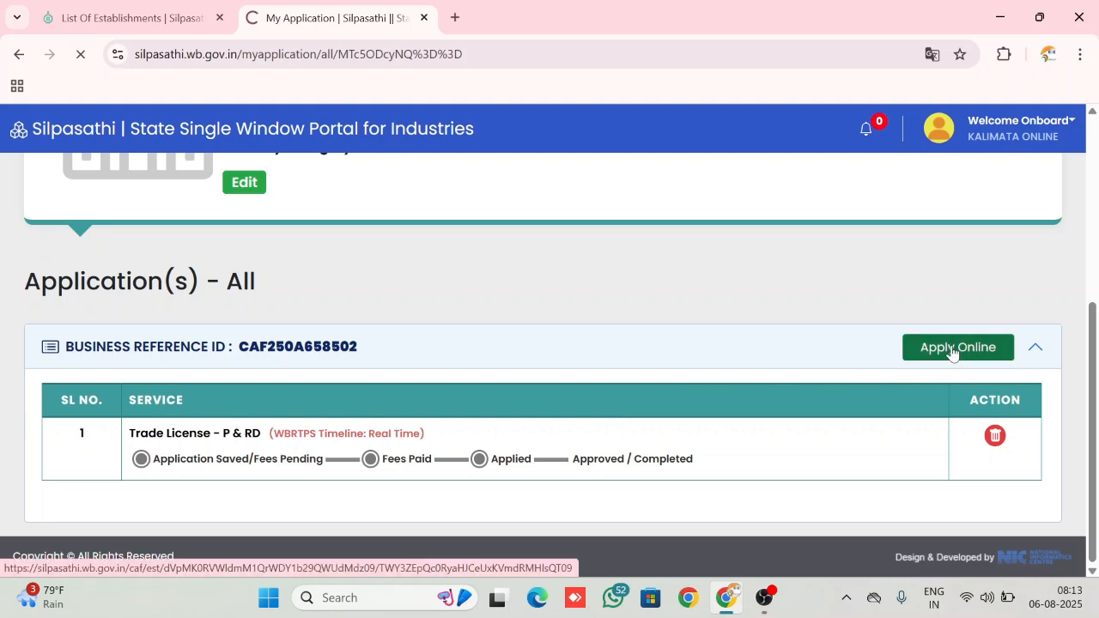
Enter the owner's mobile number in the unit information and set the area type to Block and the area to Bankura-I
{"action": "scroll", "coordinate": [538, 400], "scroll_direction": "down", "scroll_amount": 2}
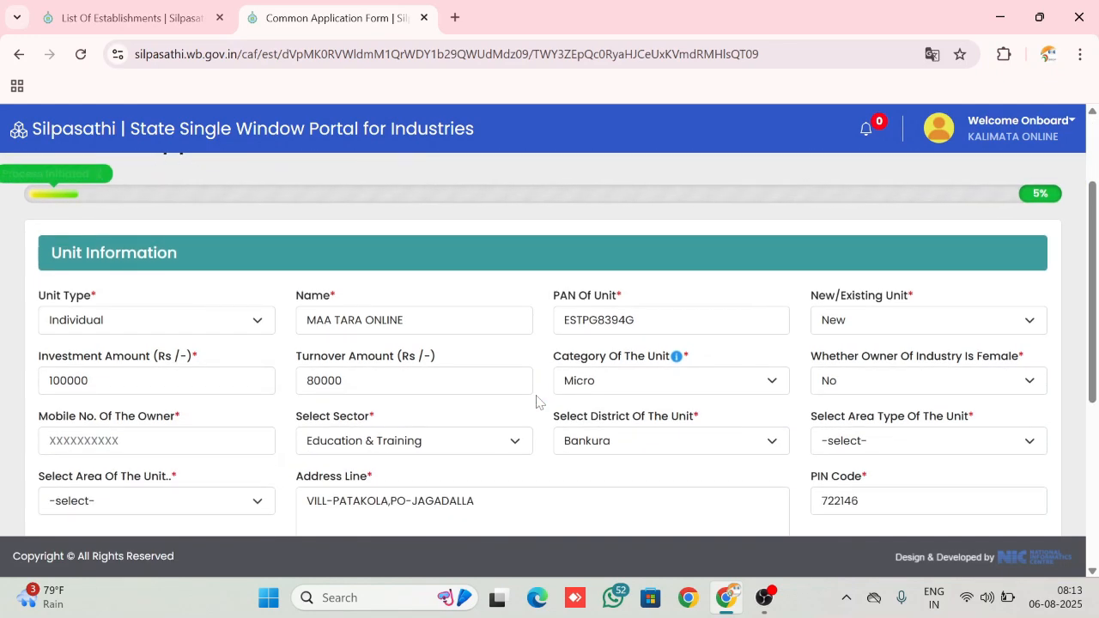
{"action": "scroll", "coordinate": [538, 400], "scroll_direction": "down", "scroll_amount": 1}
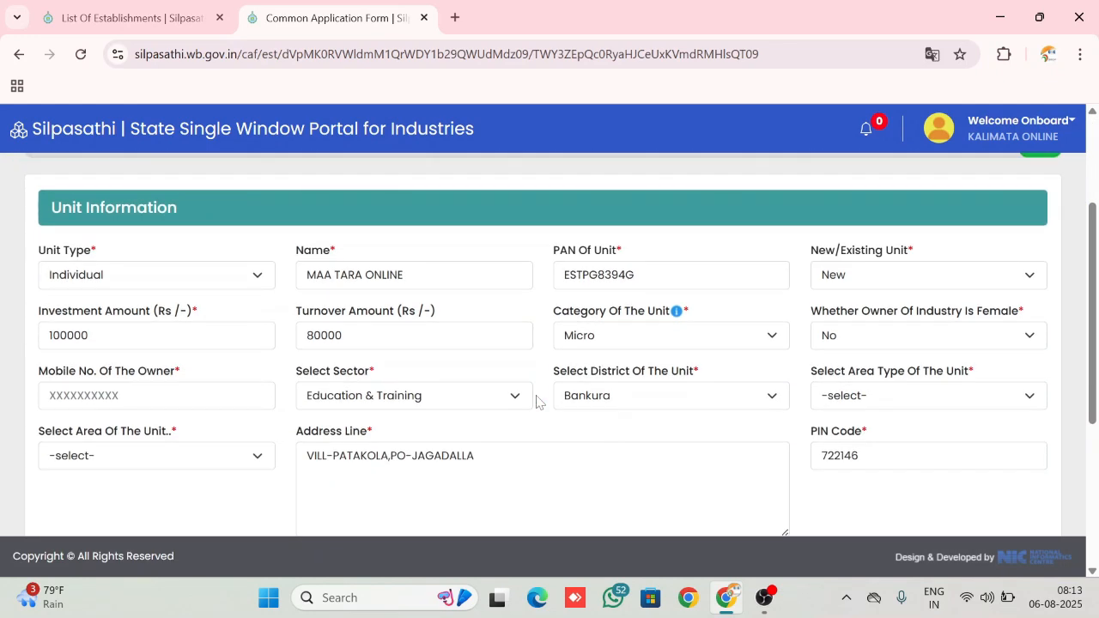
{"action": "scroll", "coordinate": [536, 400], "scroll_direction": "down", "scroll_amount": 3}
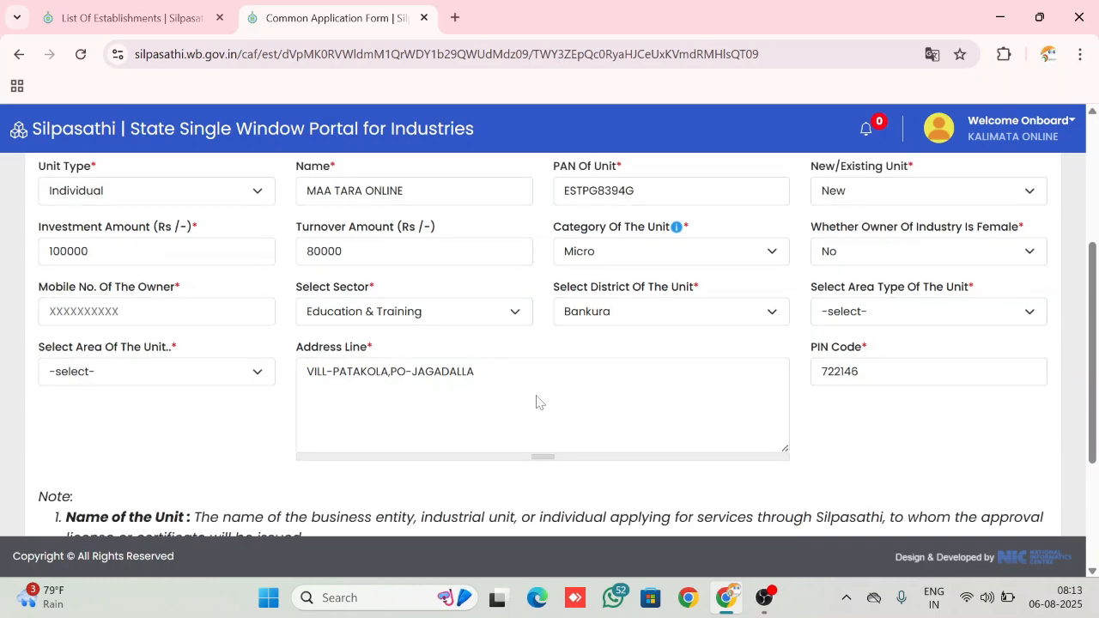
{"action": "left_click", "coordinate": [153, 276]}
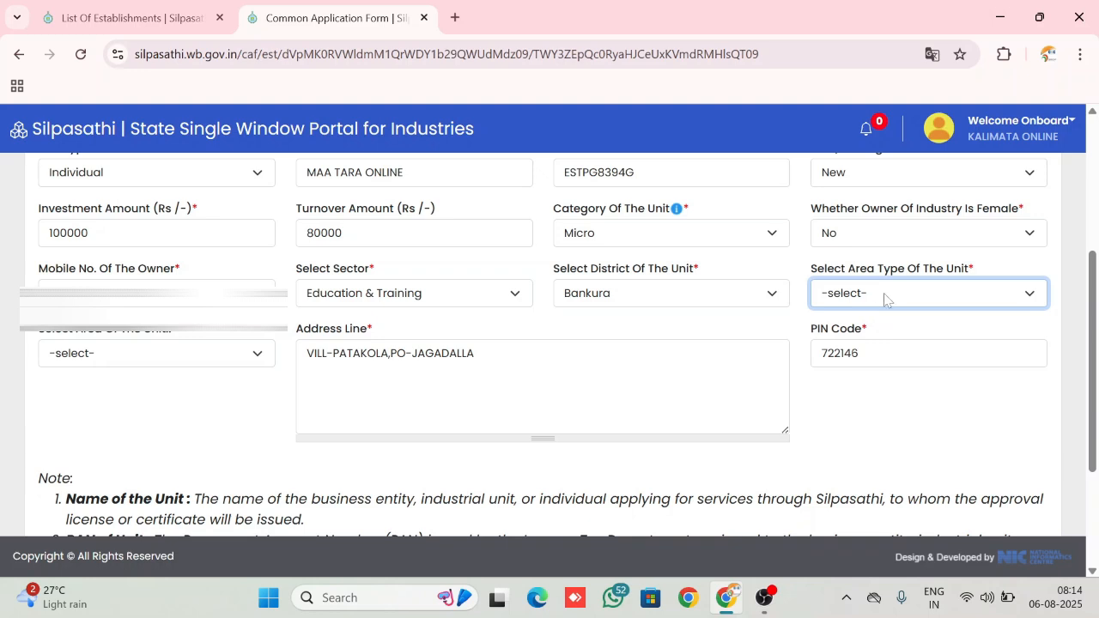
{"action": "left_click", "coordinate": [884, 298]}
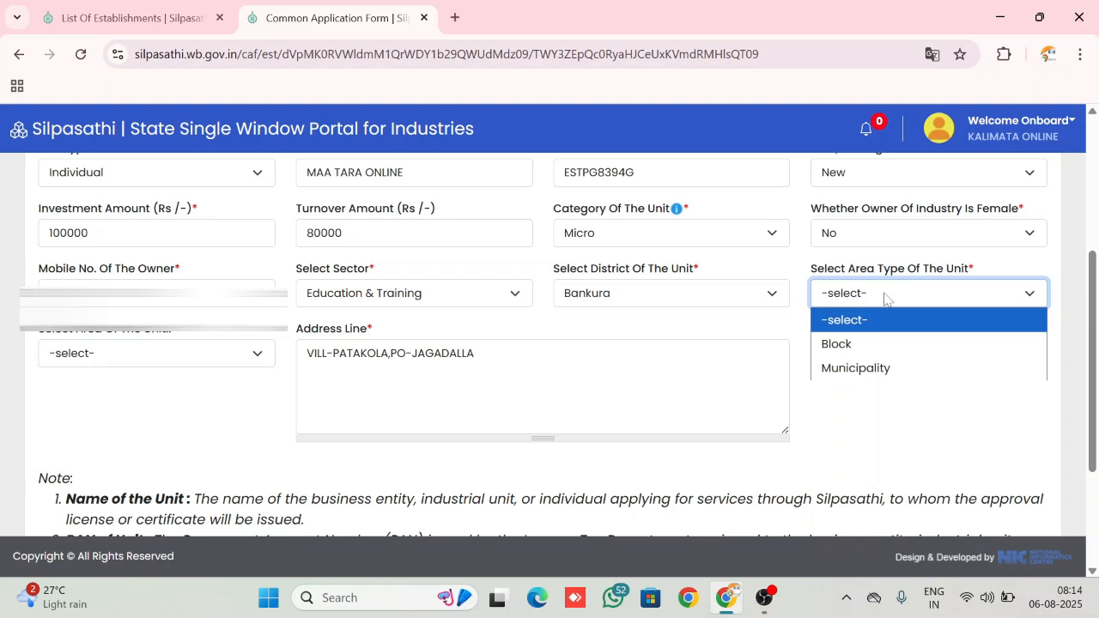
{"action": "left_click", "coordinate": [834, 342]}
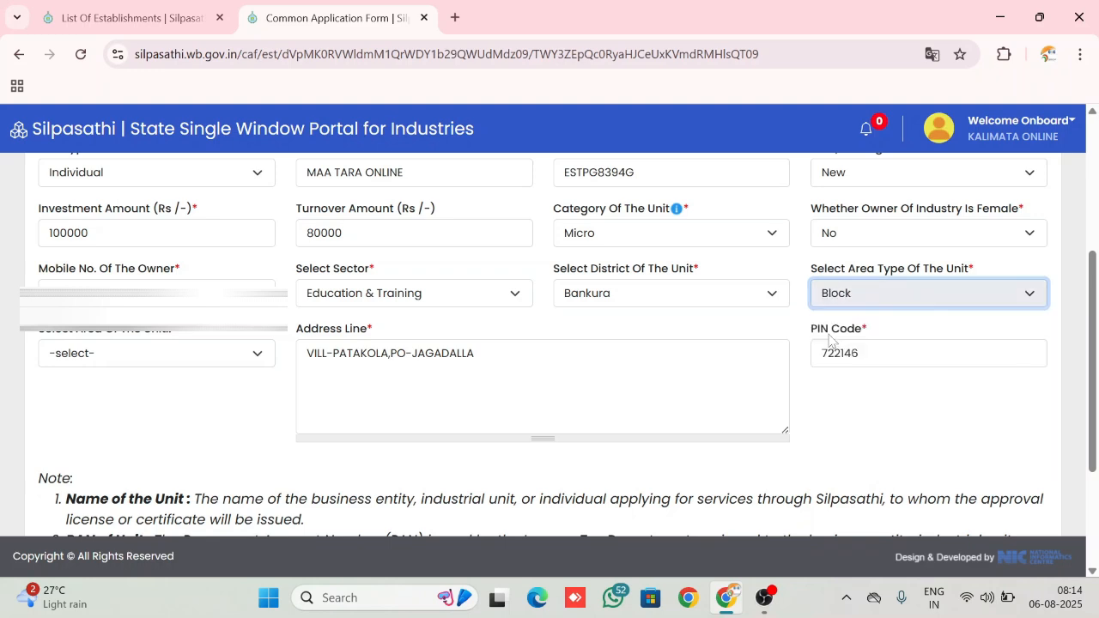
{"action": "left_click", "coordinate": [228, 363]}
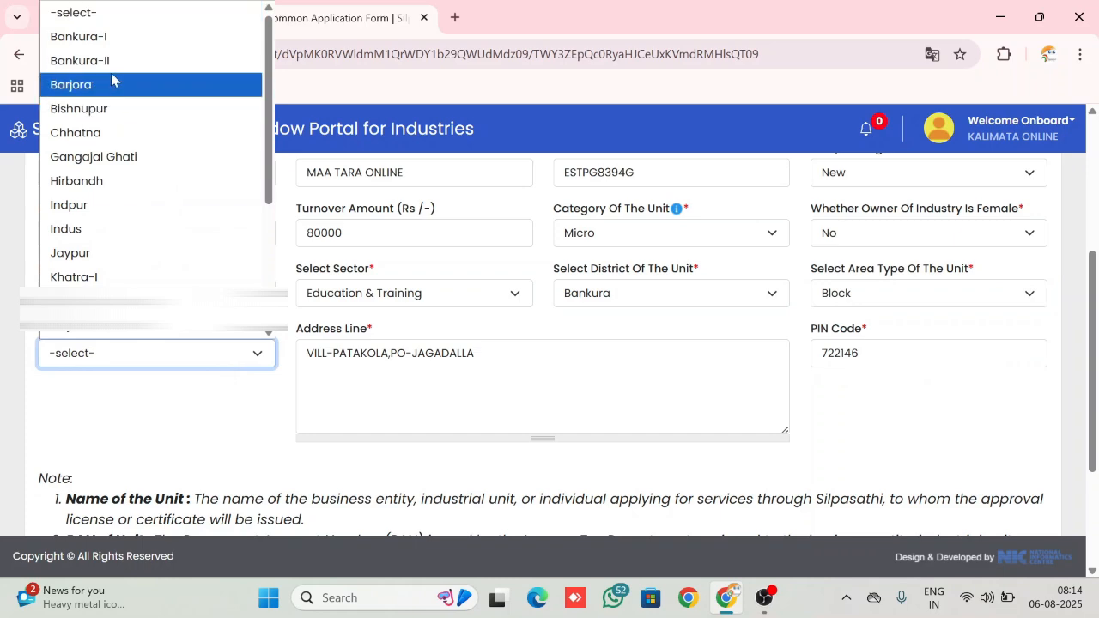
{"action": "left_click", "coordinate": [106, 36]}
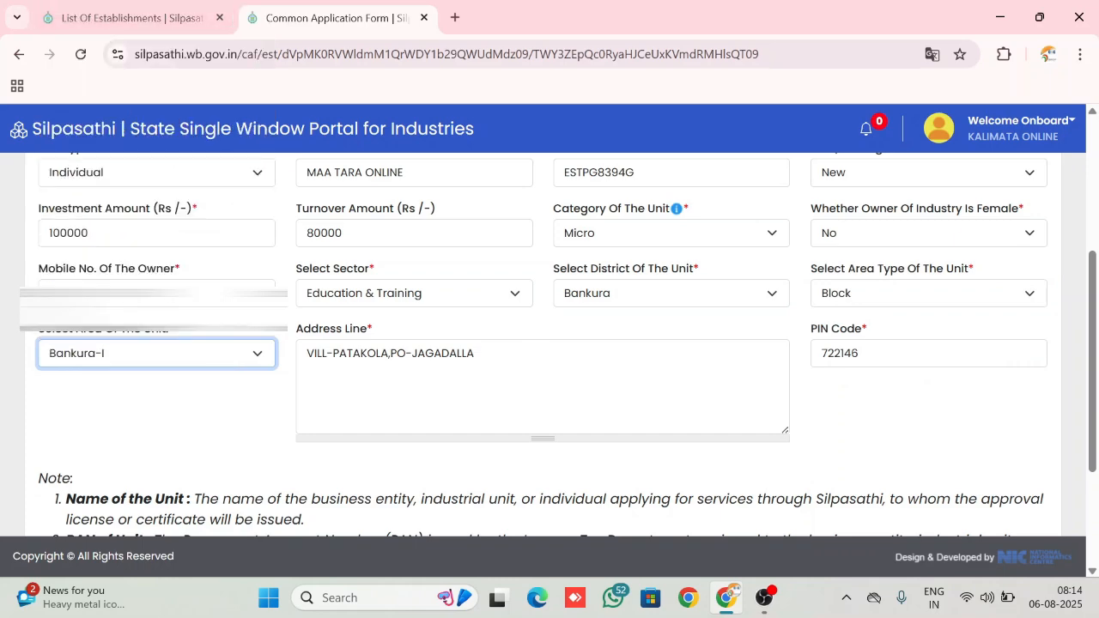
Accept the declaration that the unit particulars are true, and save the unit information to continue
{"action": "scroll", "coordinate": [549, 344], "scroll_direction": "down", "scroll_amount": 2}
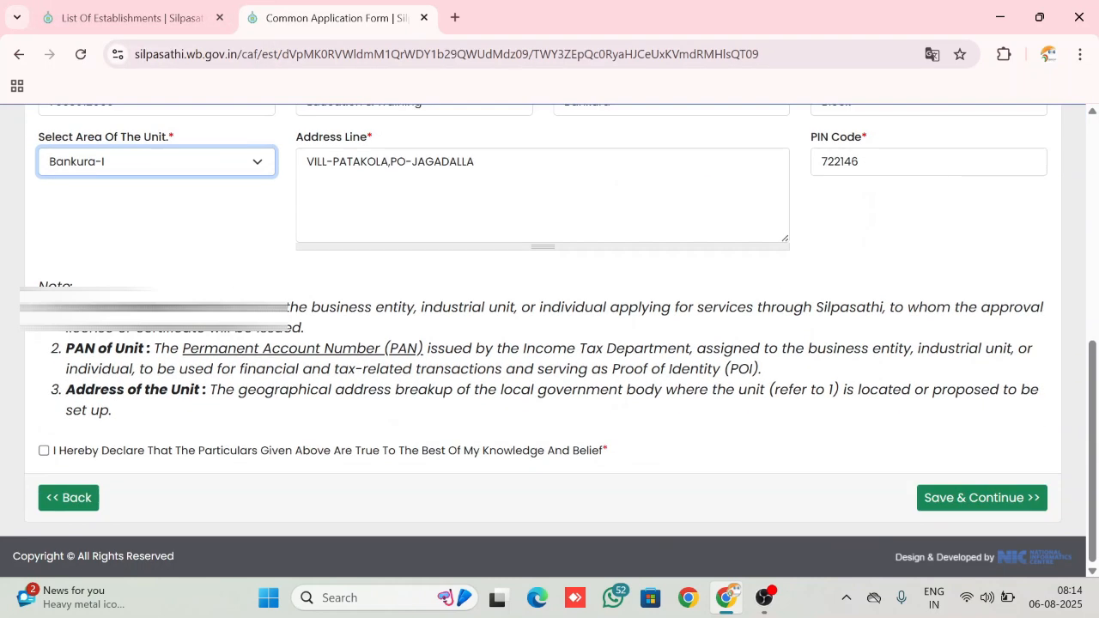
{"action": "scroll", "coordinate": [867, 356], "scroll_direction": "up", "scroll_amount": 4}
{"action": "scroll", "coordinate": [867, 355], "scroll_direction": "down", "scroll_amount": 2}
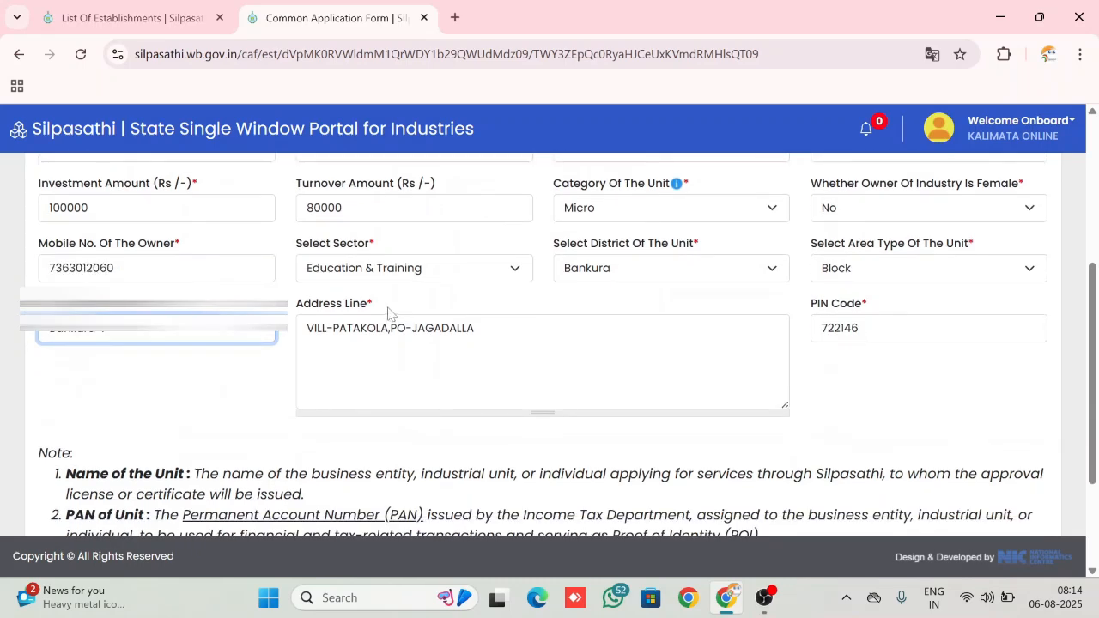
{"action": "scroll", "coordinate": [390, 313], "scroll_direction": "down", "scroll_amount": 2}
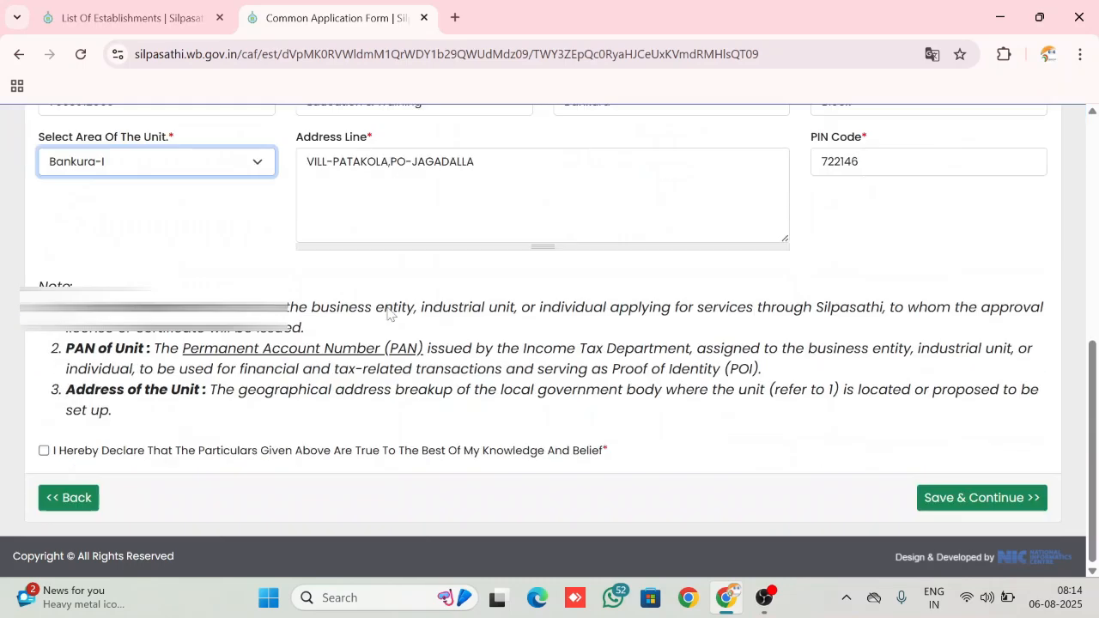
{"action": "left_click", "coordinate": [44, 452]}
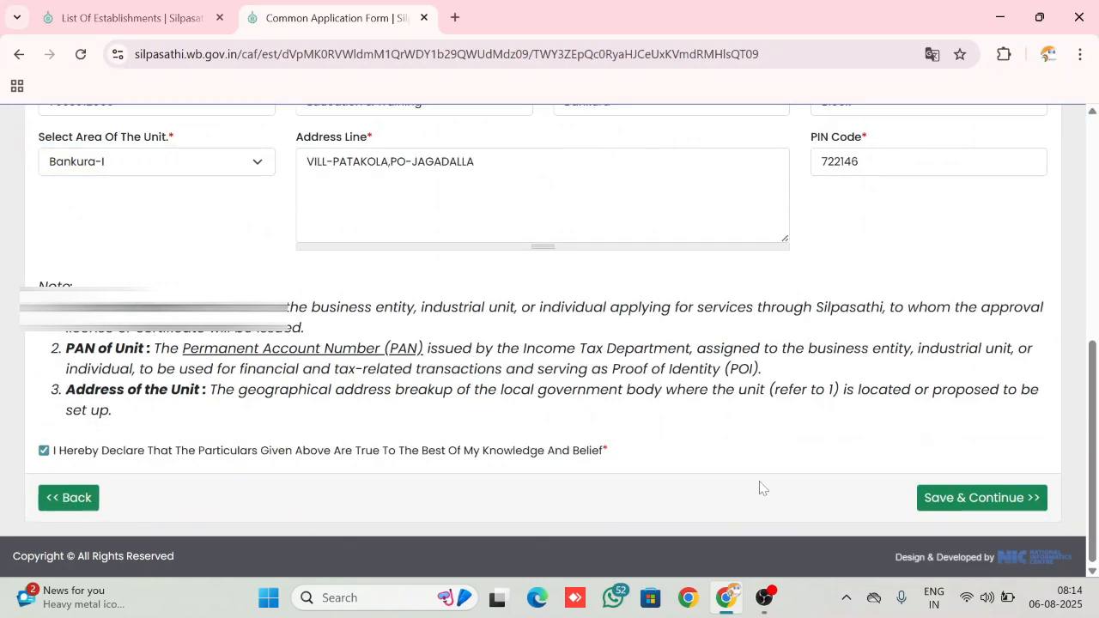
{"action": "left_click", "coordinate": [958, 500]}
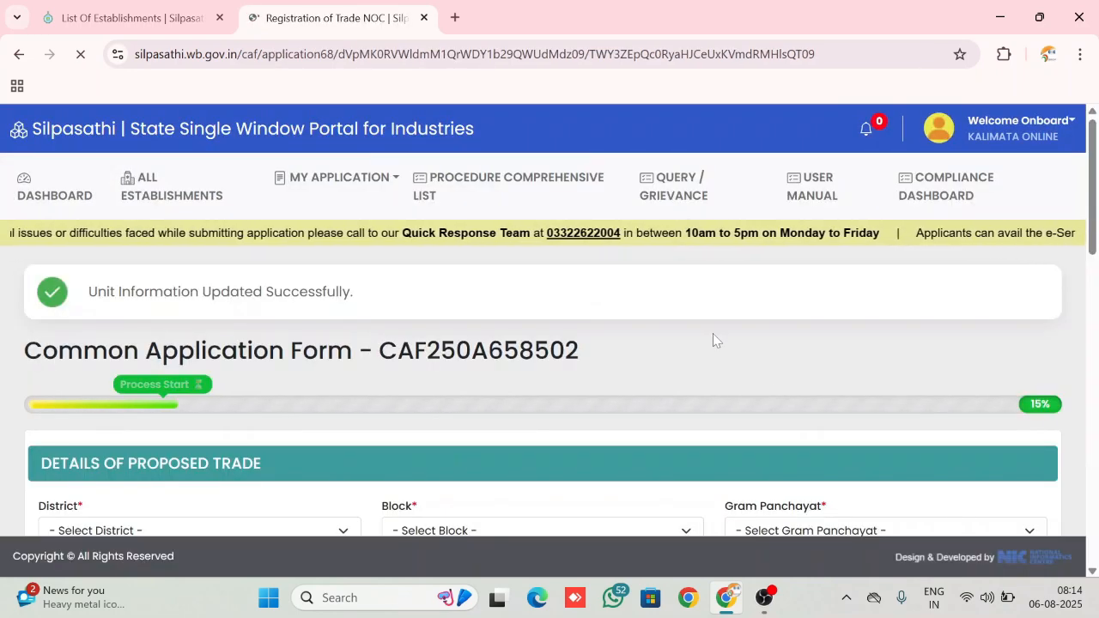
Set the proposed trade's district to BANKURA, block to BANKURA-I and Gram Panchayat to JAGADALLA-I
{"action": "scroll", "coordinate": [713, 334], "scroll_direction": "down", "scroll_amount": 3}
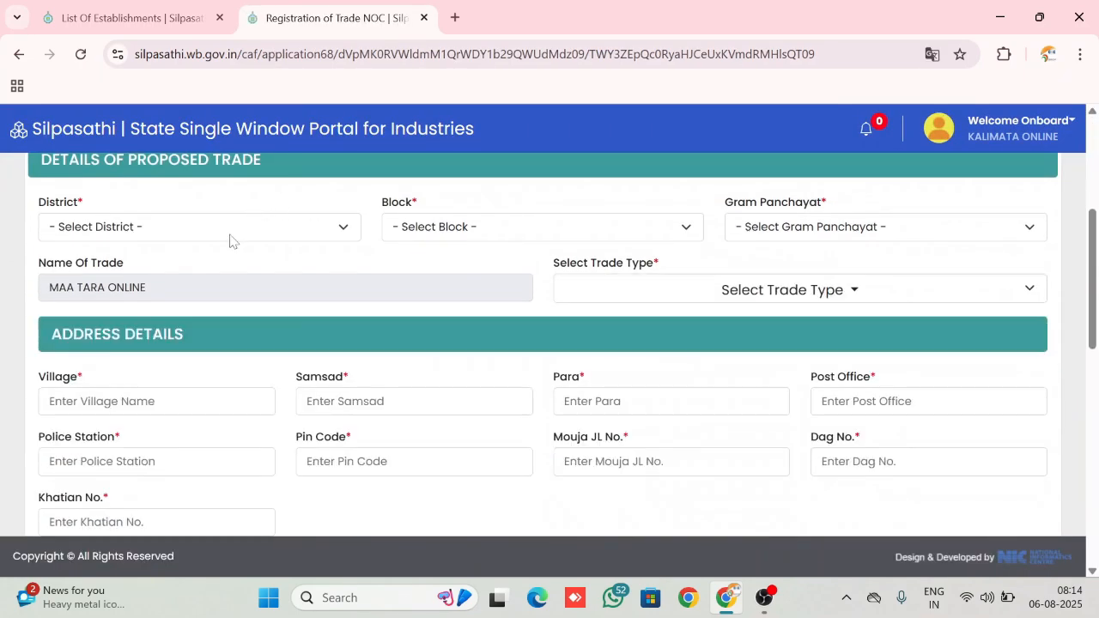
{"action": "scroll", "coordinate": [269, 238], "scroll_direction": "up", "scroll_amount": 2}
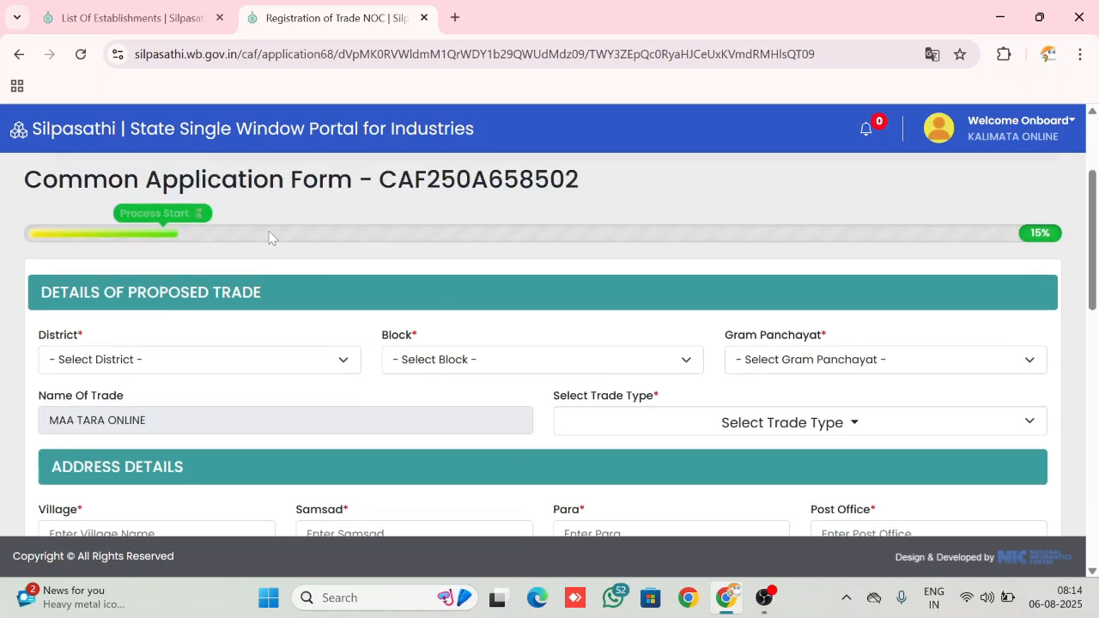
{"action": "scroll", "coordinate": [268, 238], "scroll_direction": "down", "scroll_amount": 1}
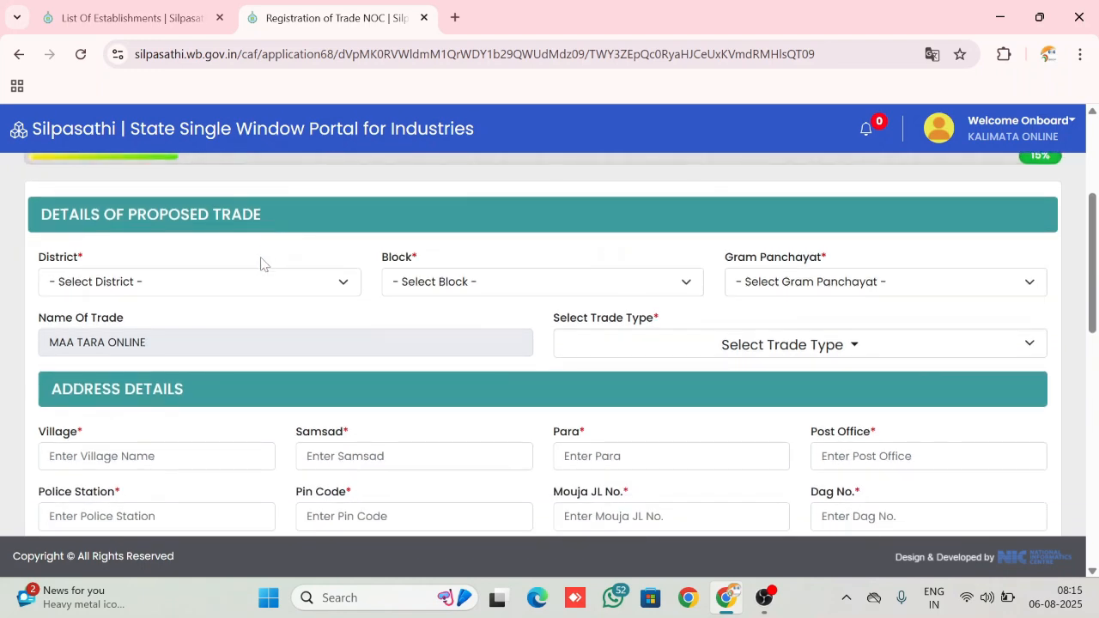
{"action": "left_click", "coordinate": [240, 284]}
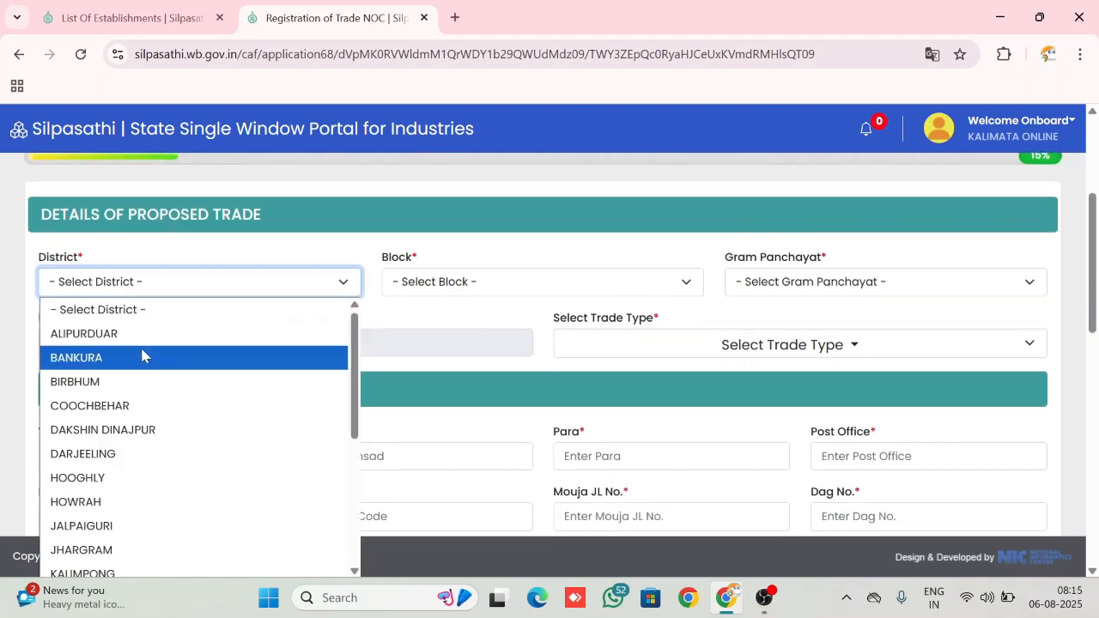
{"action": "key", "text": "Escape"}
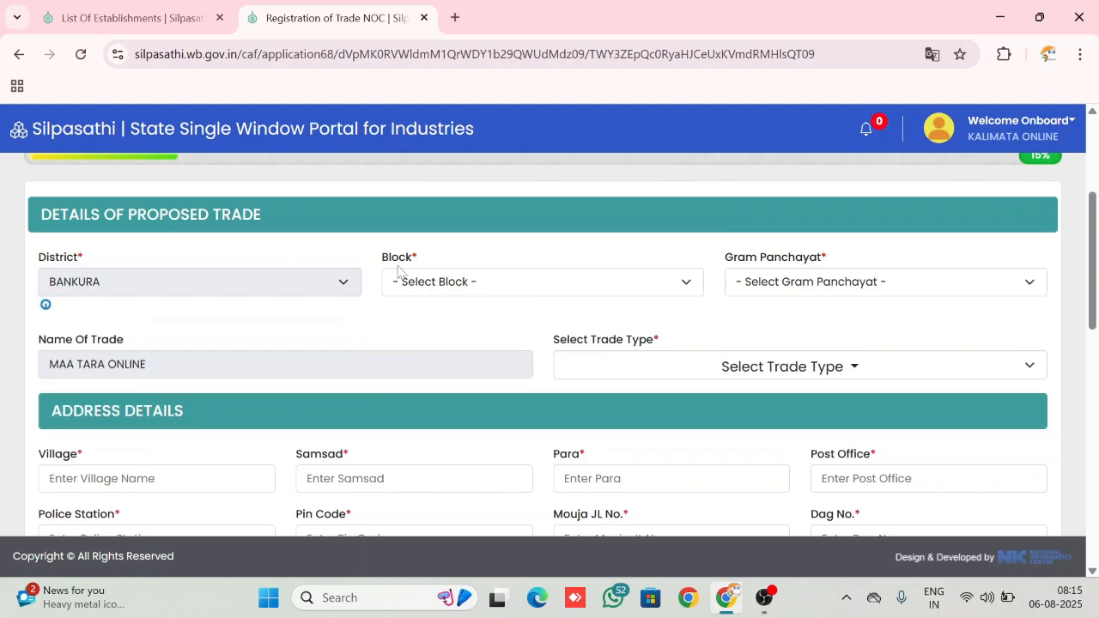
{"action": "left_click", "coordinate": [478, 286]}
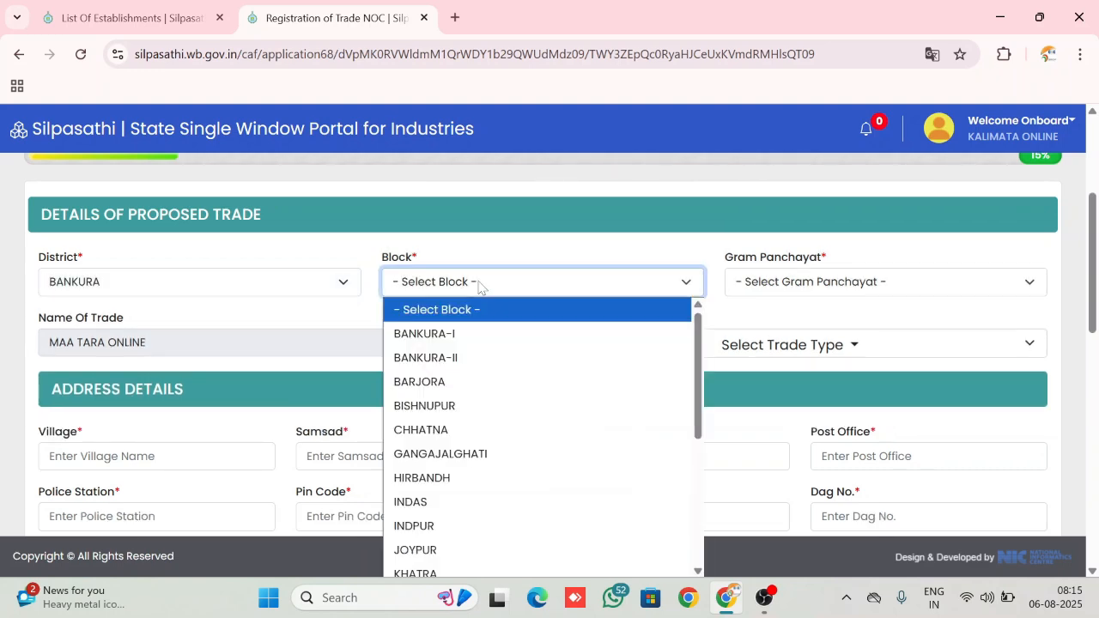
{"action": "left_click", "coordinate": [455, 335]}
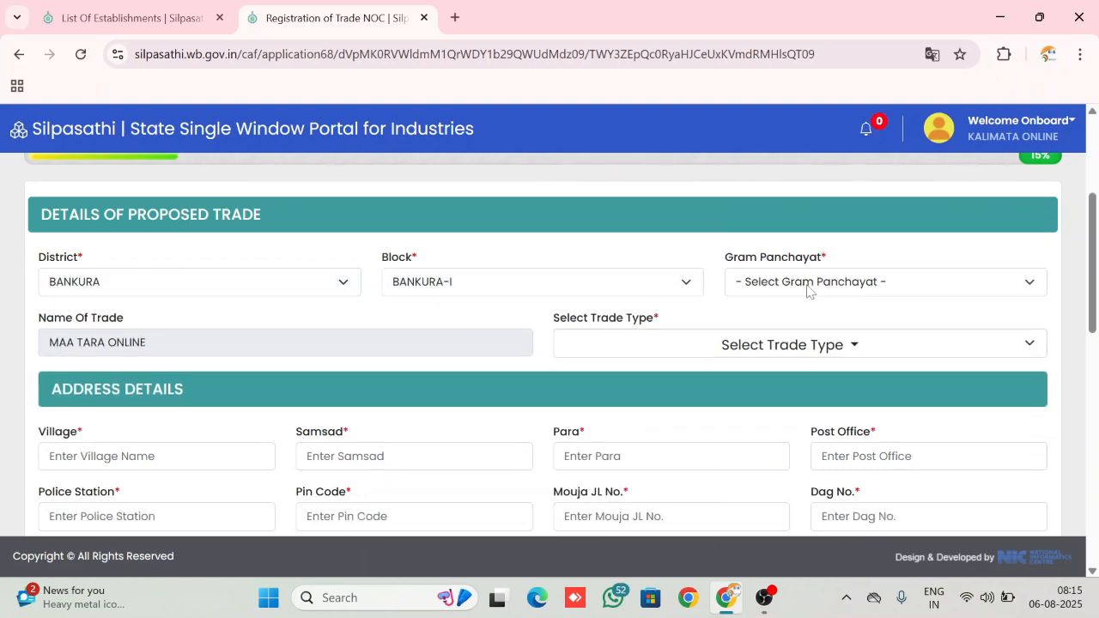
{"action": "left_click", "coordinate": [808, 286]}
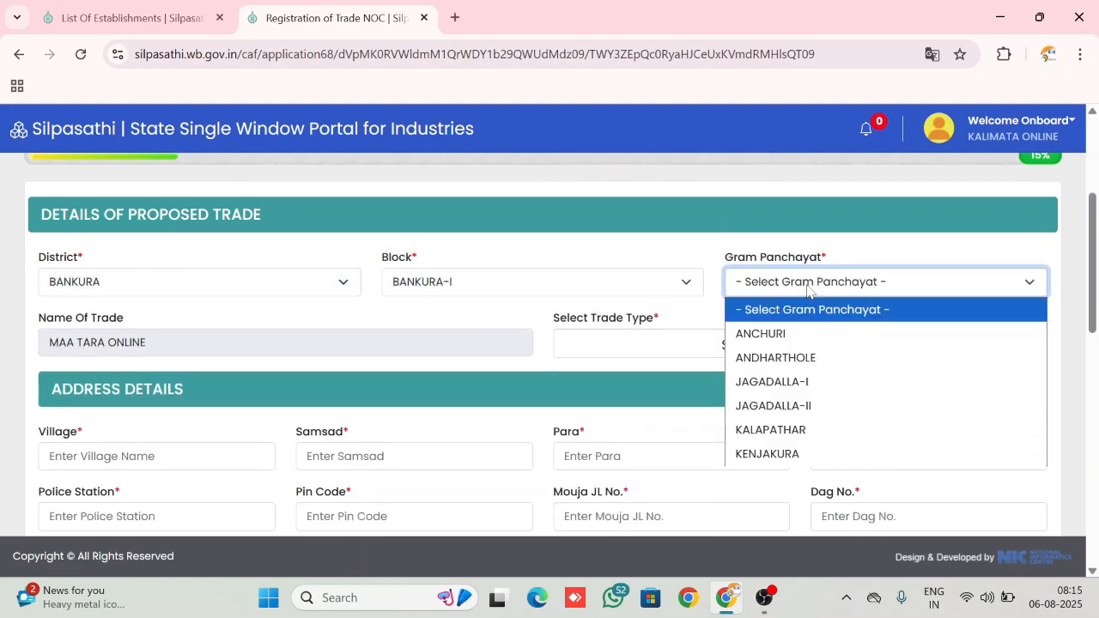
{"action": "left_click", "coordinate": [796, 384]}
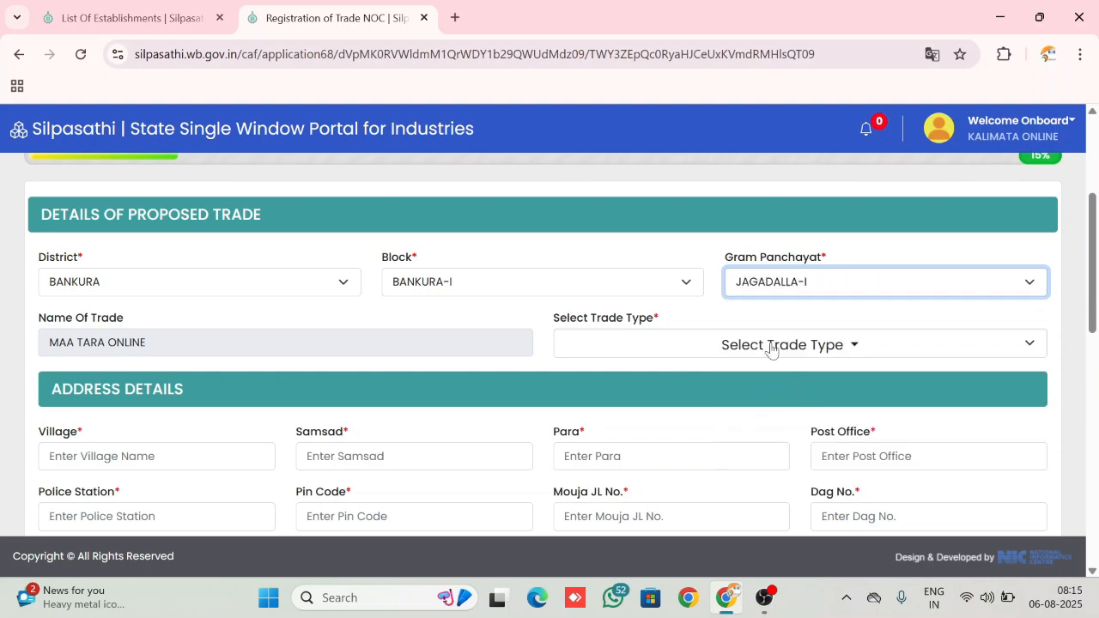
Search the trade types for ONLINE and select ONLINE FORM FILL UP
{"action": "left_click", "coordinate": [769, 346]}
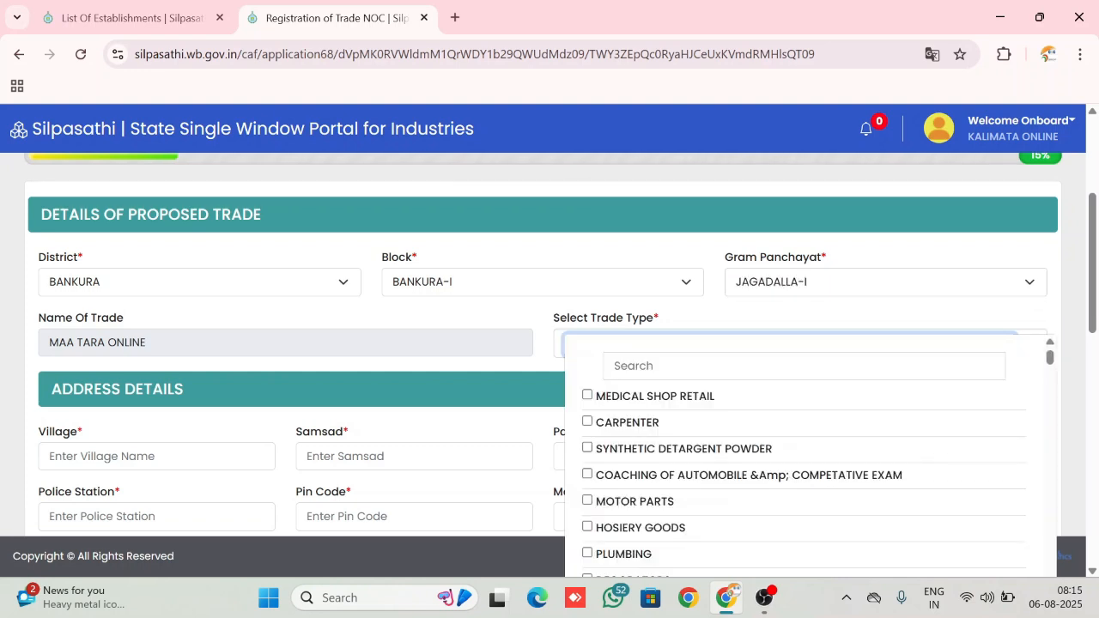
{"action": "scroll", "coordinate": [805, 458], "scroll_direction": "down", "scroll_amount": 1}
{"action": "scroll", "coordinate": [805, 458], "scroll_direction": "up", "scroll_amount": 1}
{"action": "left_click", "coordinate": [804, 365]}
{"action": "type", "text": "ONL"}
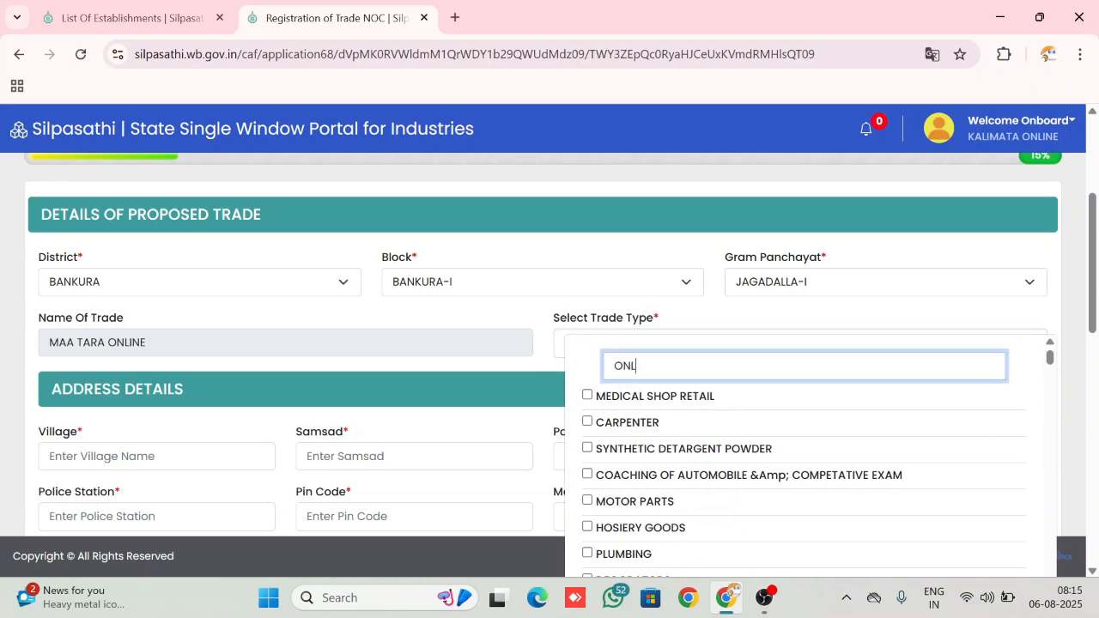
{"action": "type", "text": "INE"}
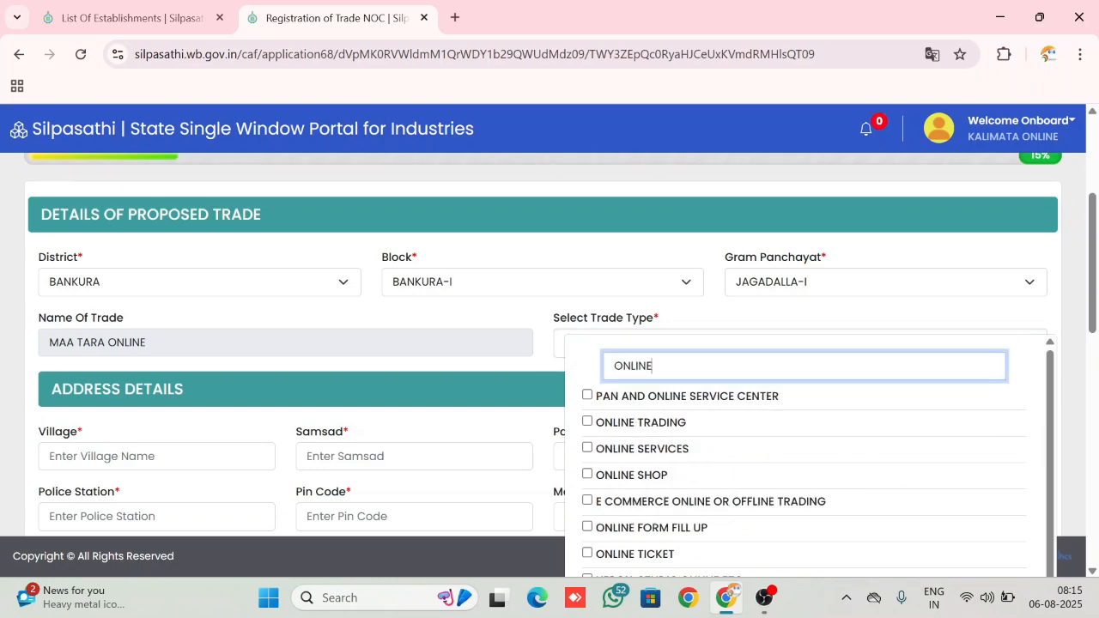
{"action": "left_click", "coordinate": [587, 529]}
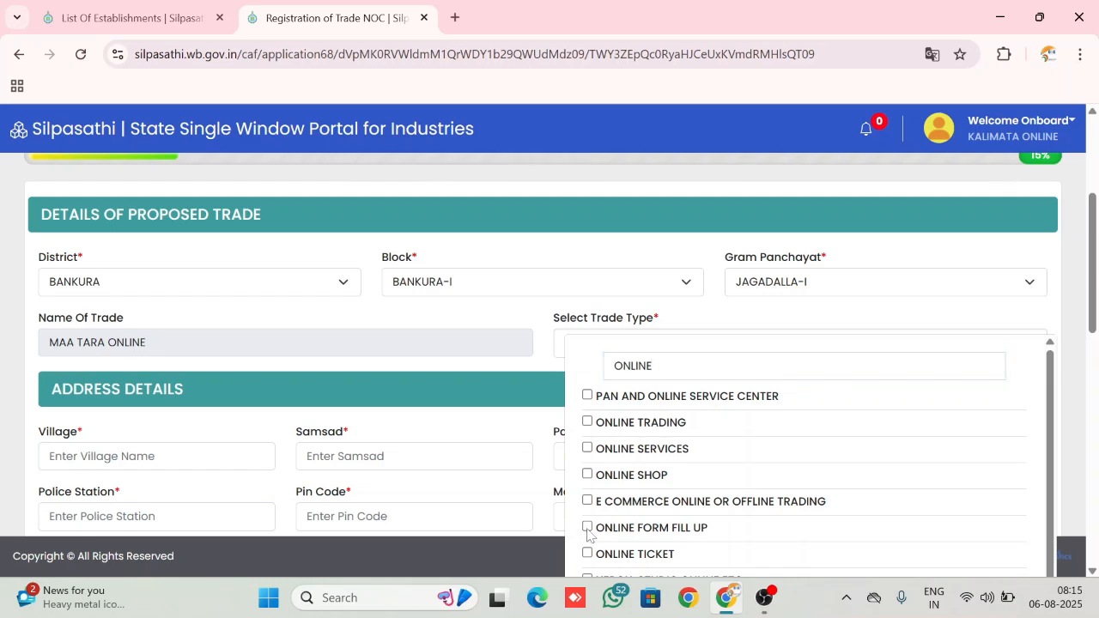
{"action": "left_click", "coordinate": [587, 527]}
Add the trade types XEROX, STUDIO,ONLINE ETC, ONLINE TICKET and ONLINE EXAMINATION CENTRE to the selection
{"action": "scroll", "coordinate": [635, 506], "scroll_direction": "down", "scroll_amount": 2}
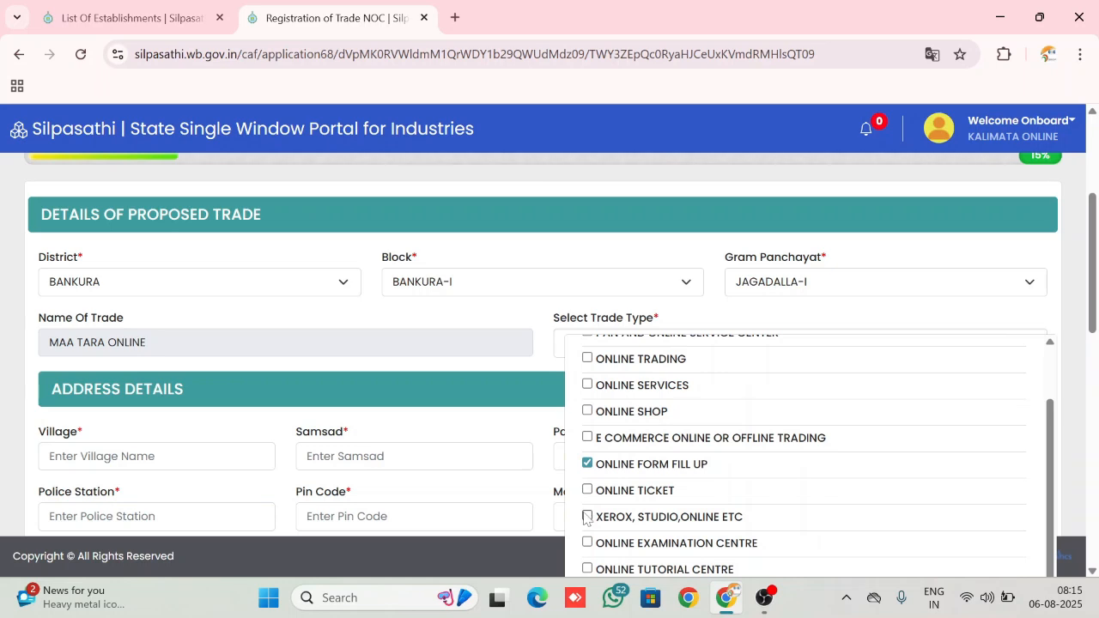
{"action": "left_click", "coordinate": [587, 517]}
{"action": "left_click", "coordinate": [587, 491]}
{"action": "scroll", "coordinate": [670, 502], "scroll_direction": "down", "scroll_amount": 1}
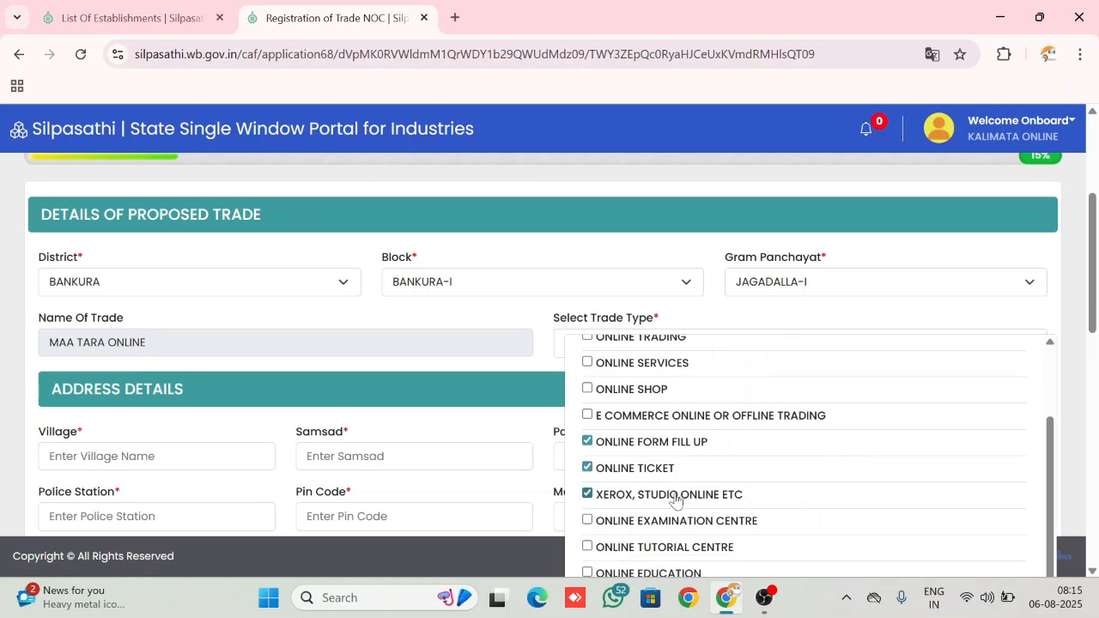
{"action": "left_click", "coordinate": [587, 520]}
Add the trade types PRINTING AND ONLINE BUSINESS and ONLINE SERVICE, and close the trade type list
{"action": "scroll", "coordinate": [736, 487], "scroll_direction": "down", "scroll_amount": 3}
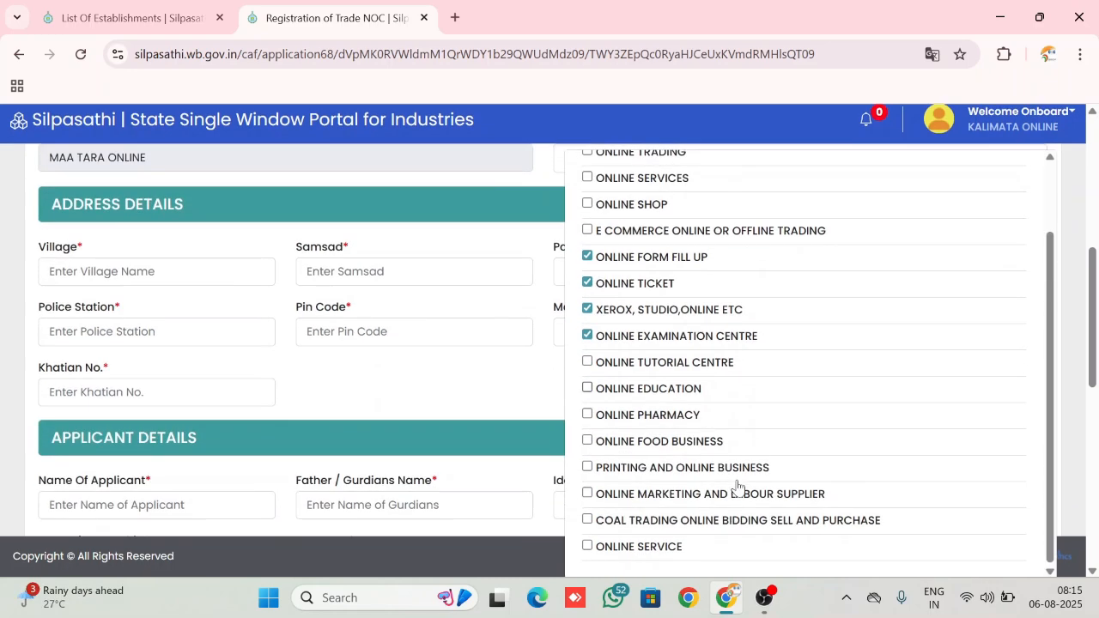
{"action": "scroll", "coordinate": [637, 483], "scroll_direction": "down", "scroll_amount": 1}
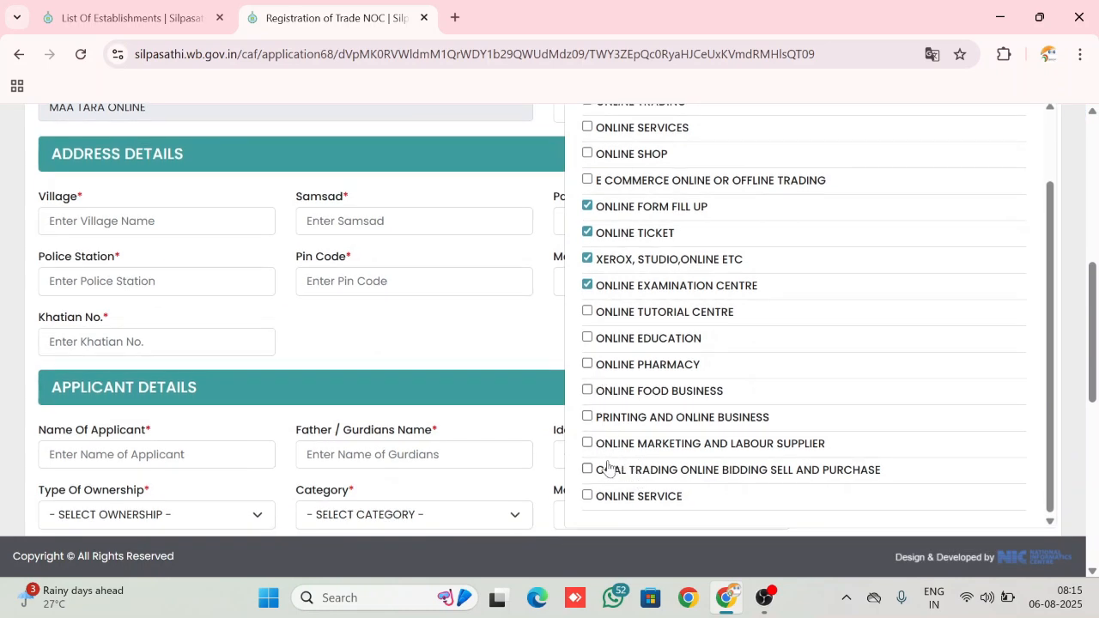
{"action": "left_click", "coordinate": [588, 418]}
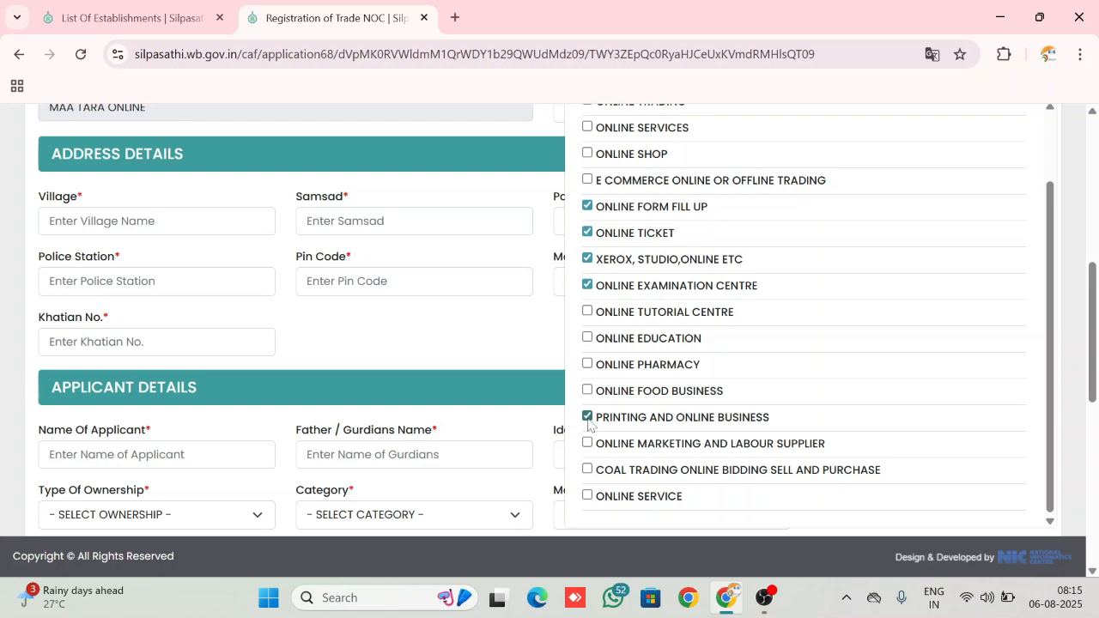
{"action": "left_click", "coordinate": [588, 496]}
{"action": "scroll", "coordinate": [712, 444], "scroll_direction": "down", "scroll_amount": 1}
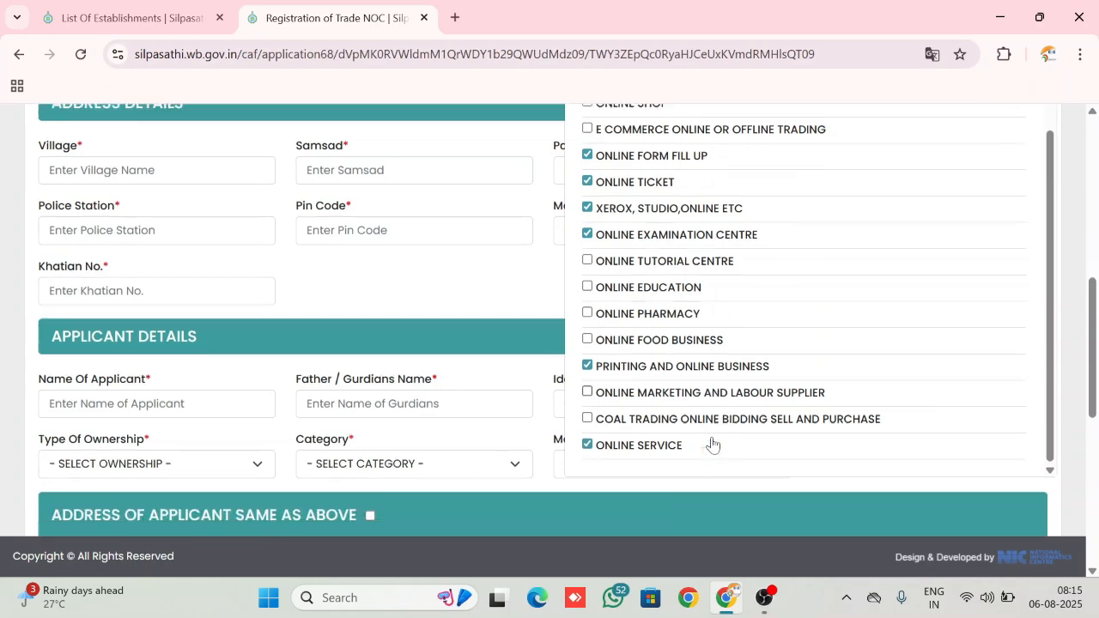
{"action": "scroll", "coordinate": [711, 444], "scroll_direction": "up", "scroll_amount": 5}
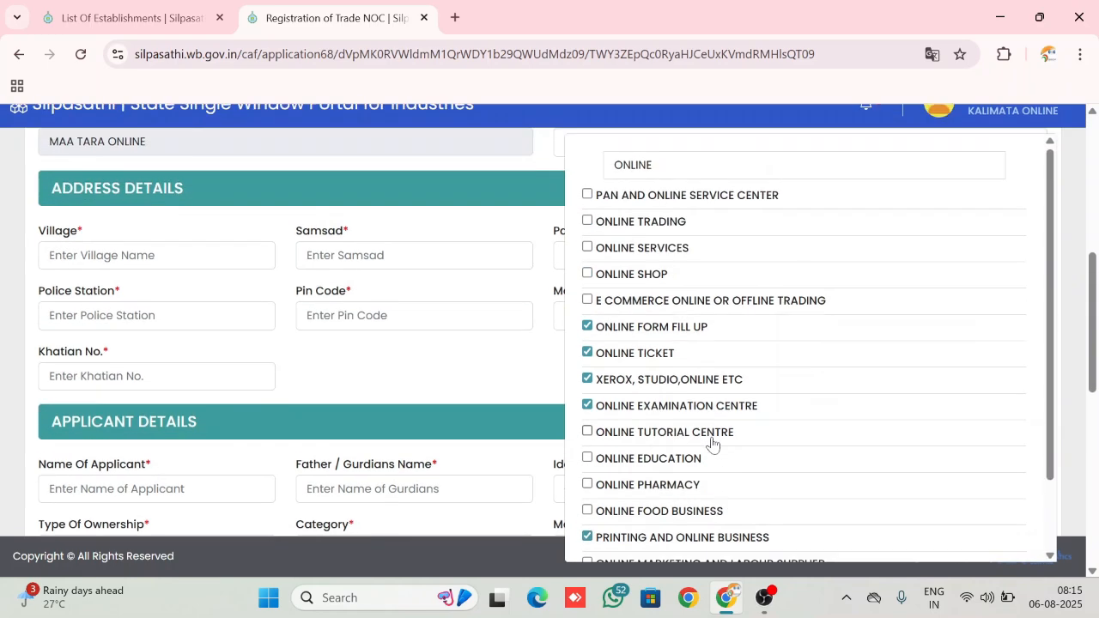
{"action": "scroll", "coordinate": [711, 444], "scroll_direction": "up", "scroll_amount": 1}
{"action": "scroll", "coordinate": [712, 444], "scroll_direction": "up", "scroll_amount": 1}
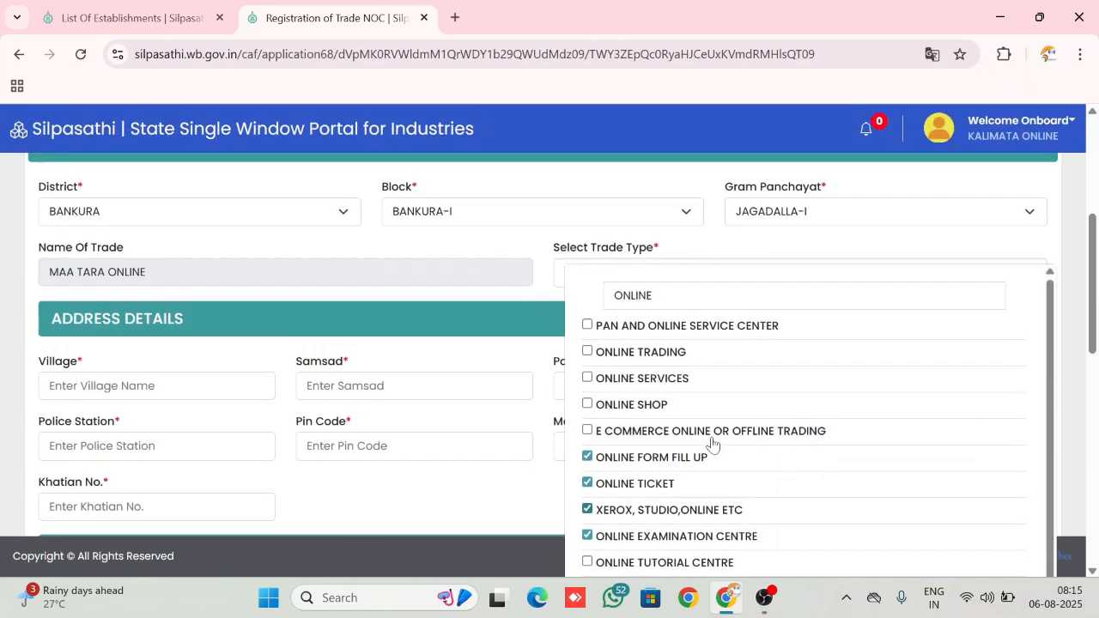
{"action": "left_click", "coordinate": [559, 316]}
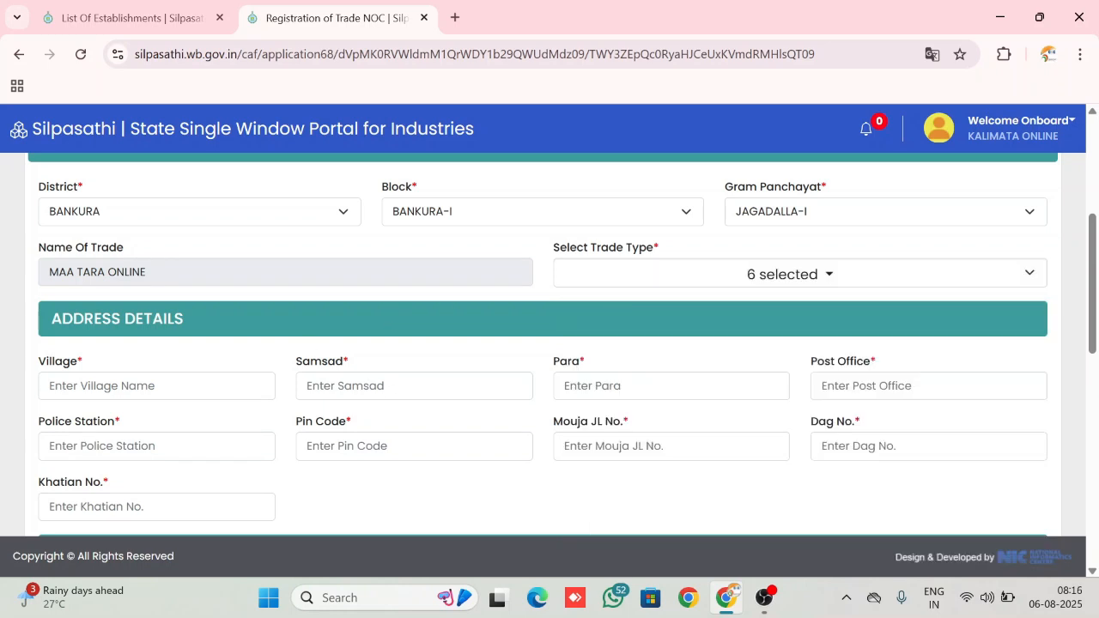
Enter the trade address's village, samsad and para in the address details
{"action": "left_click", "coordinate": [156, 387]}
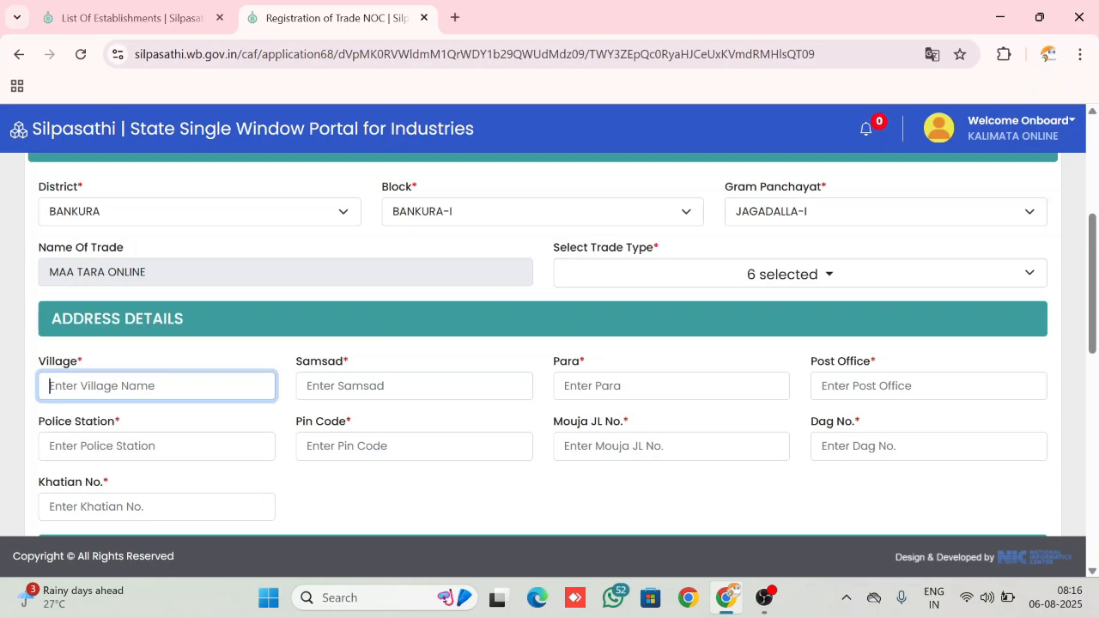
{"action": "type", "text": "PAT"}
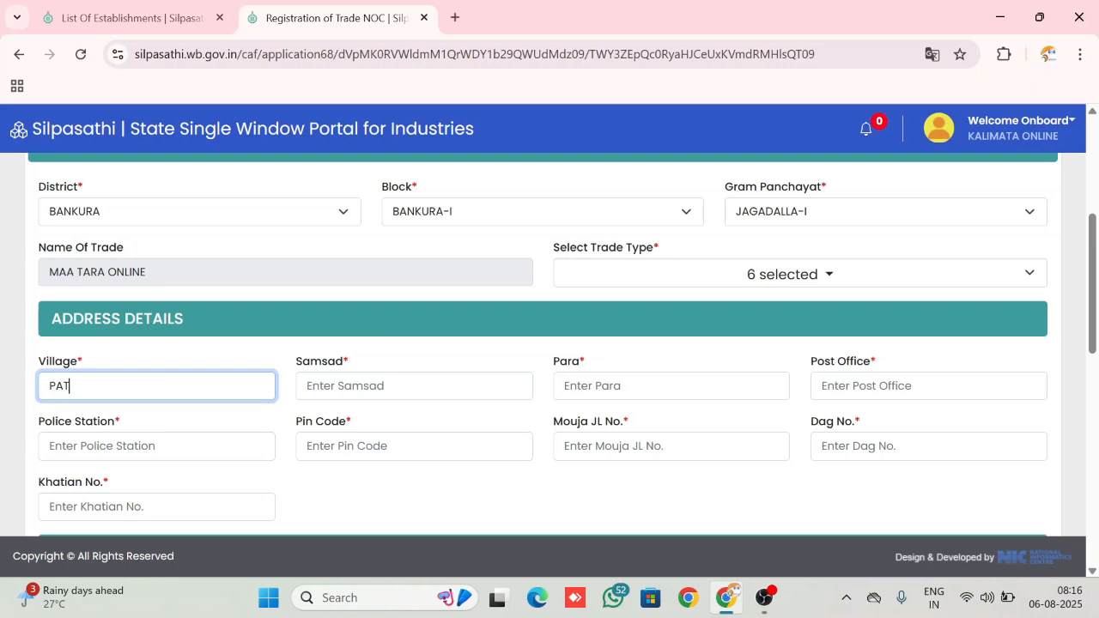
{"action": "type", "text": "AKOLA"}
{"action": "key", "text": "Tab"}
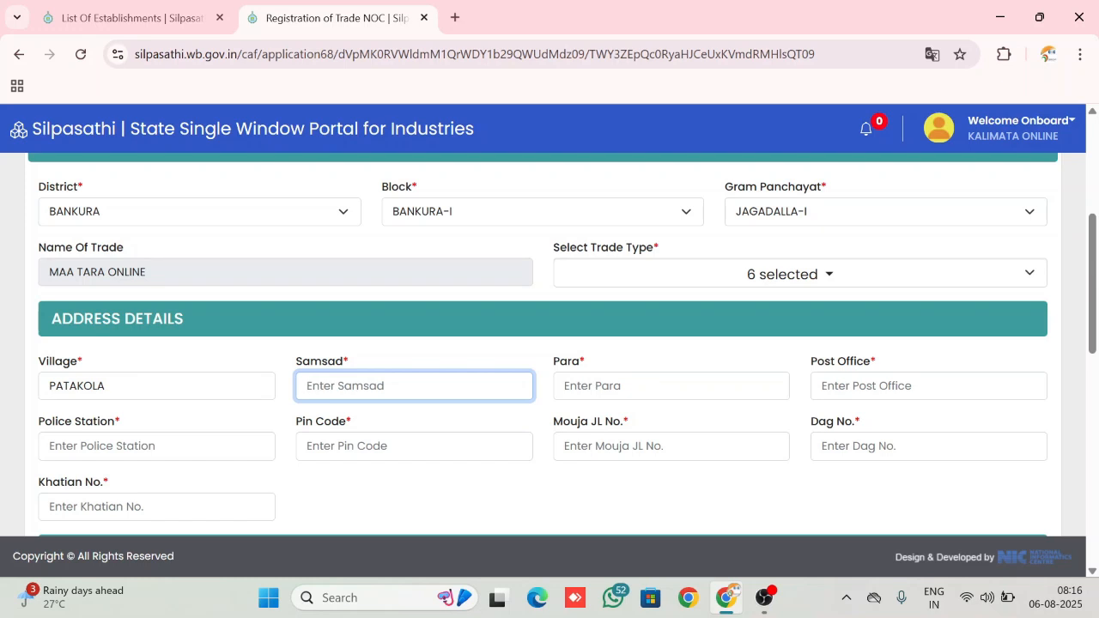
{"action": "type", "text": "PATAKO"}
{"action": "key", "text": "Tab"}
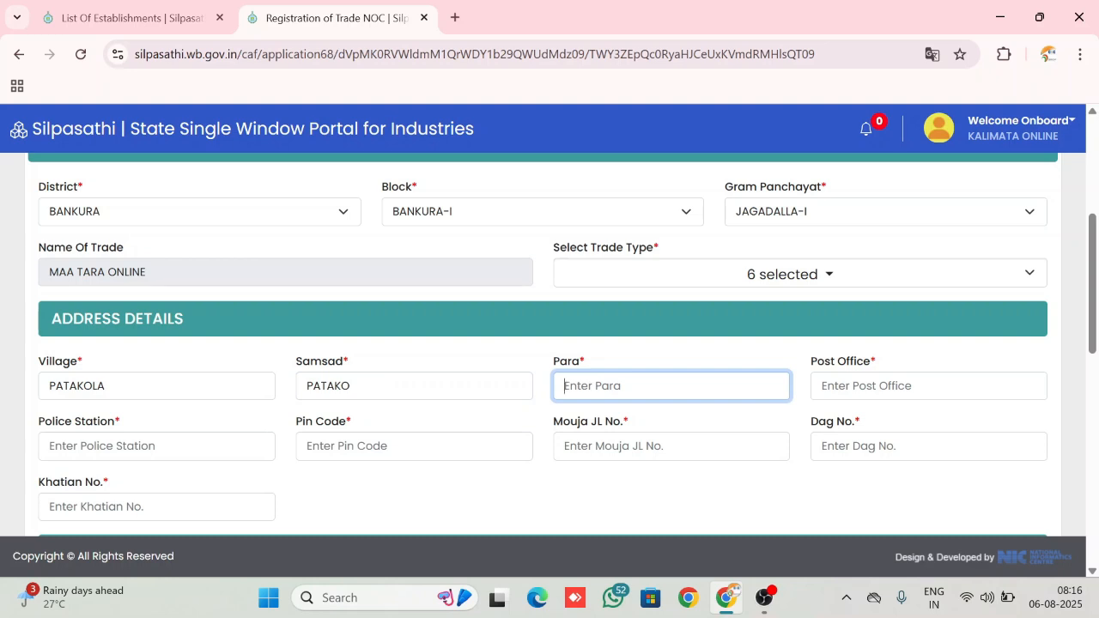
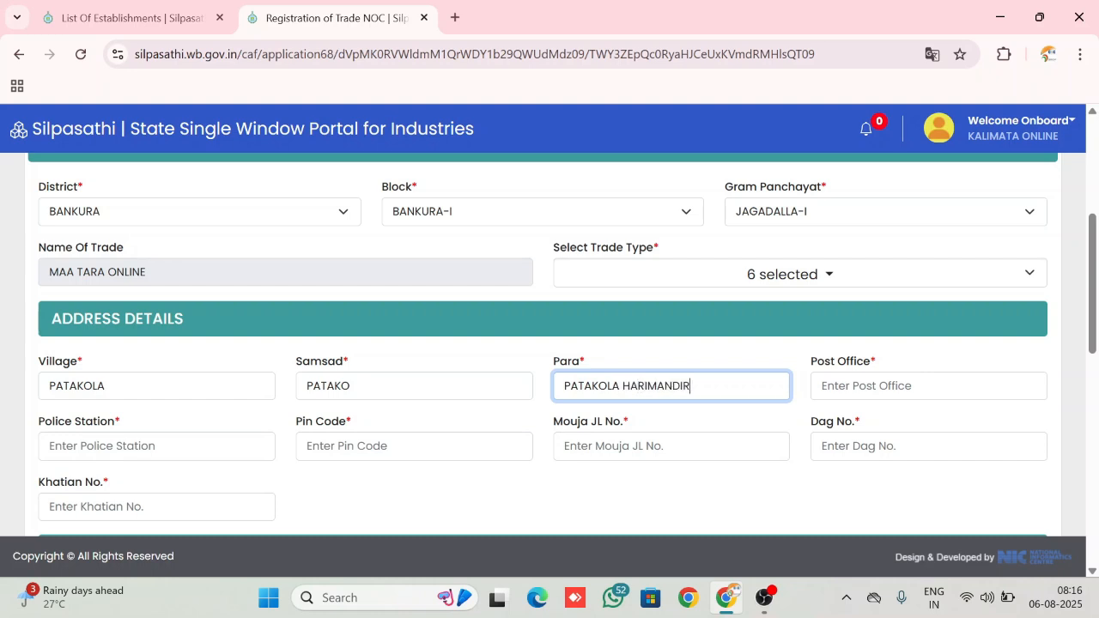
Enter the trade address's post office, police station and postal pin code
{"action": "left_click", "coordinate": [822, 385]}
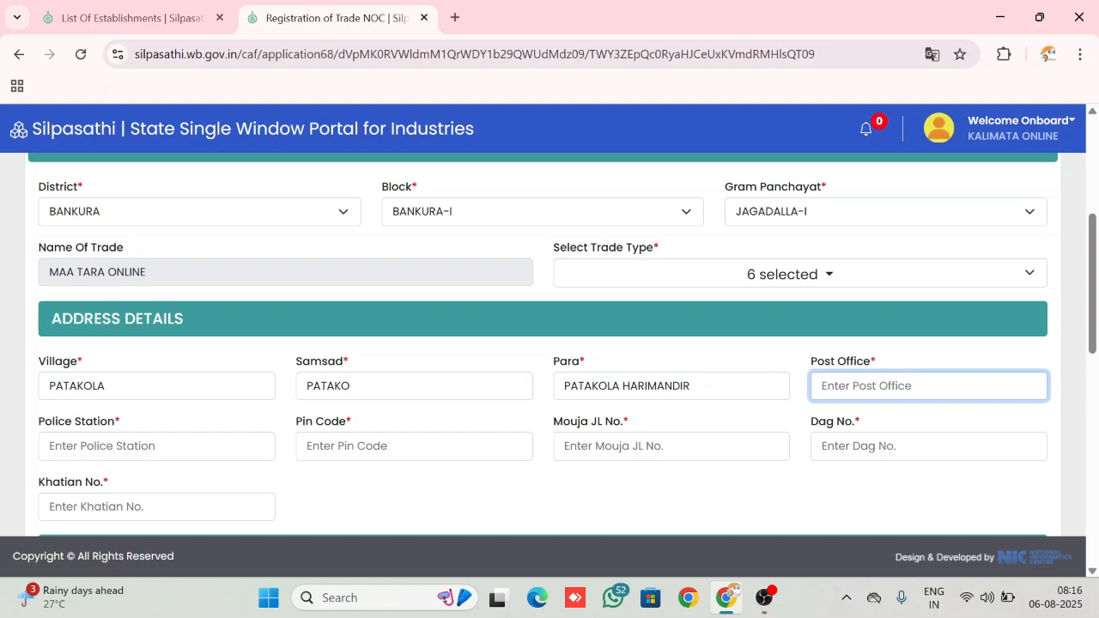
{"action": "type", "text": "JAGADALLA"}
{"action": "key", "text": "Tab"}
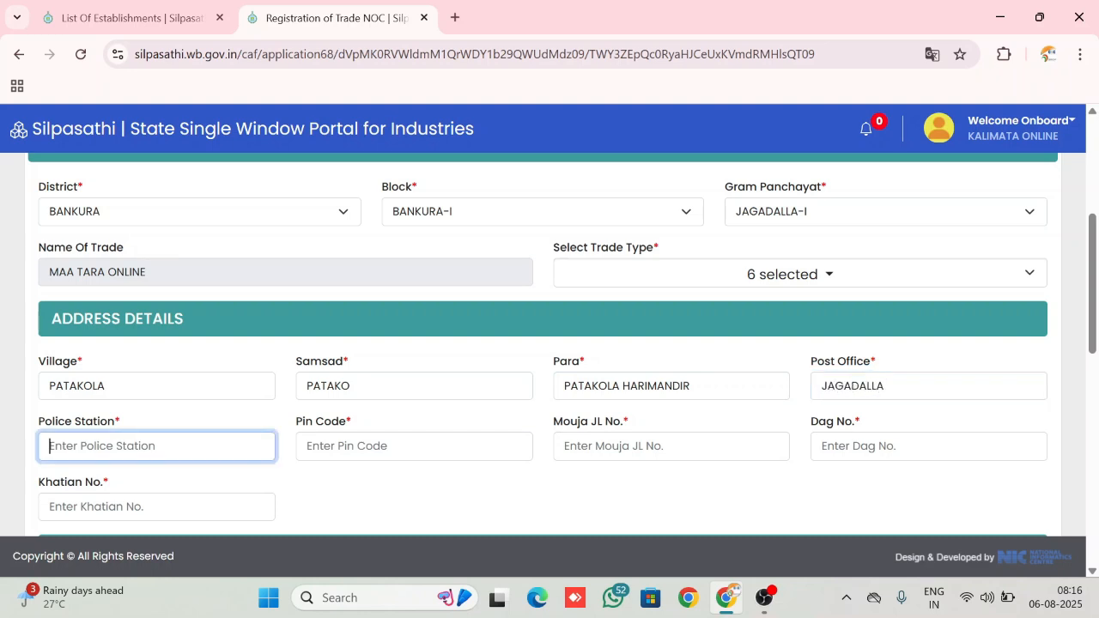
{"action": "type", "text": "BANKURA"}
{"action": "key", "text": "Tab"}
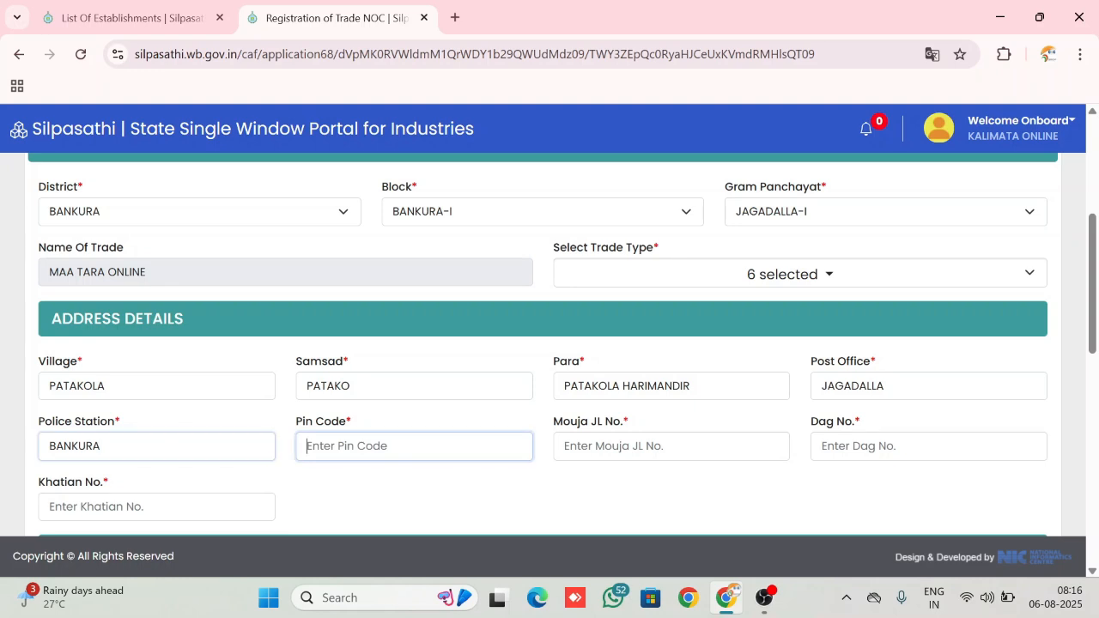
{"action": "type", "text": "7221"}
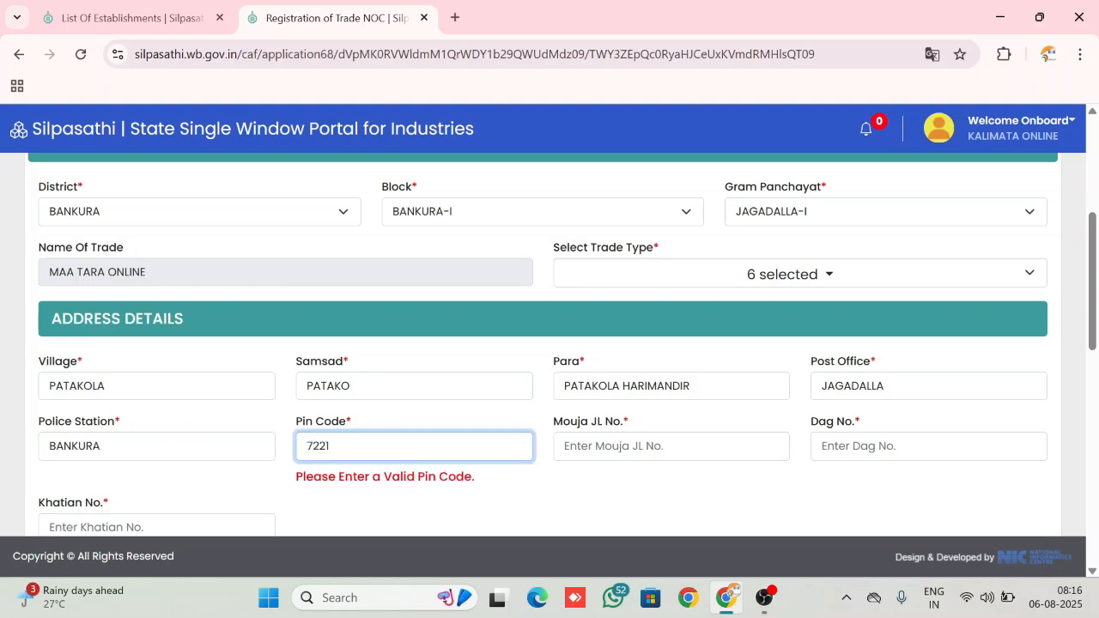
{"action": "type", "text": "46"}
{"action": "key", "text": "Tab"}
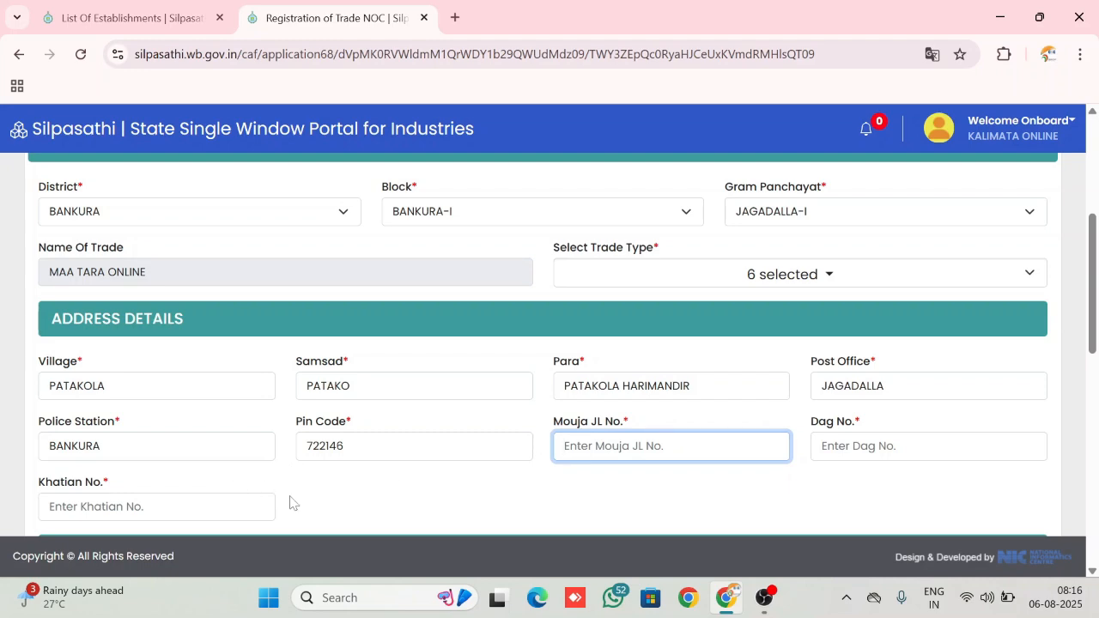
Enter the applicant's full name and the father's or guardian's name in the applicant details
{"action": "scroll", "coordinate": [290, 503], "scroll_direction": "down", "scroll_amount": 2}
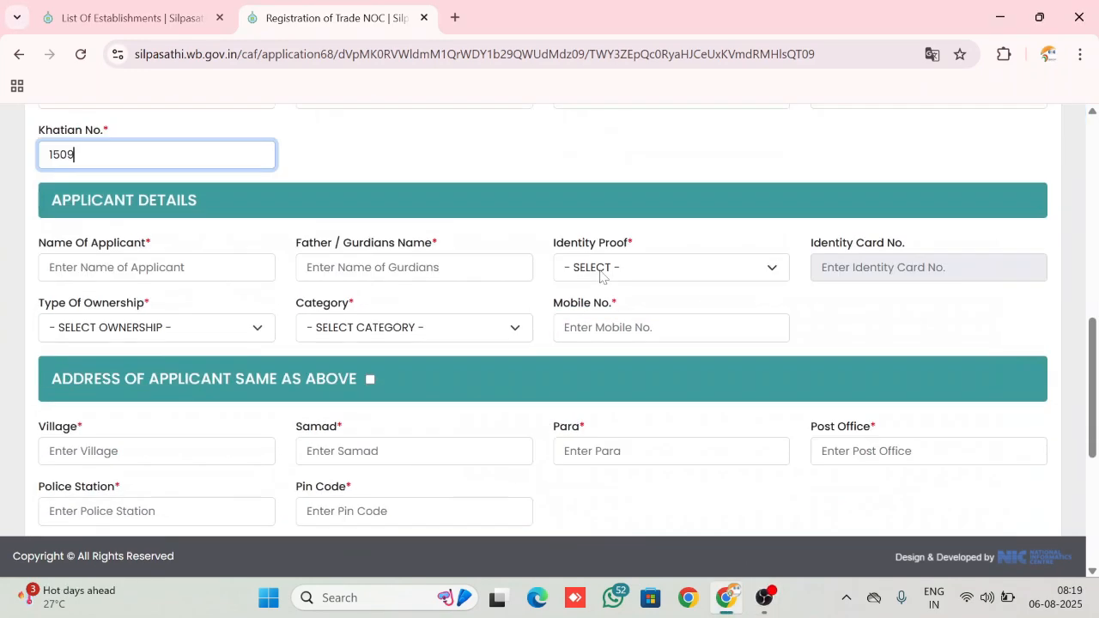
{"action": "left_click", "coordinate": [171, 262]}
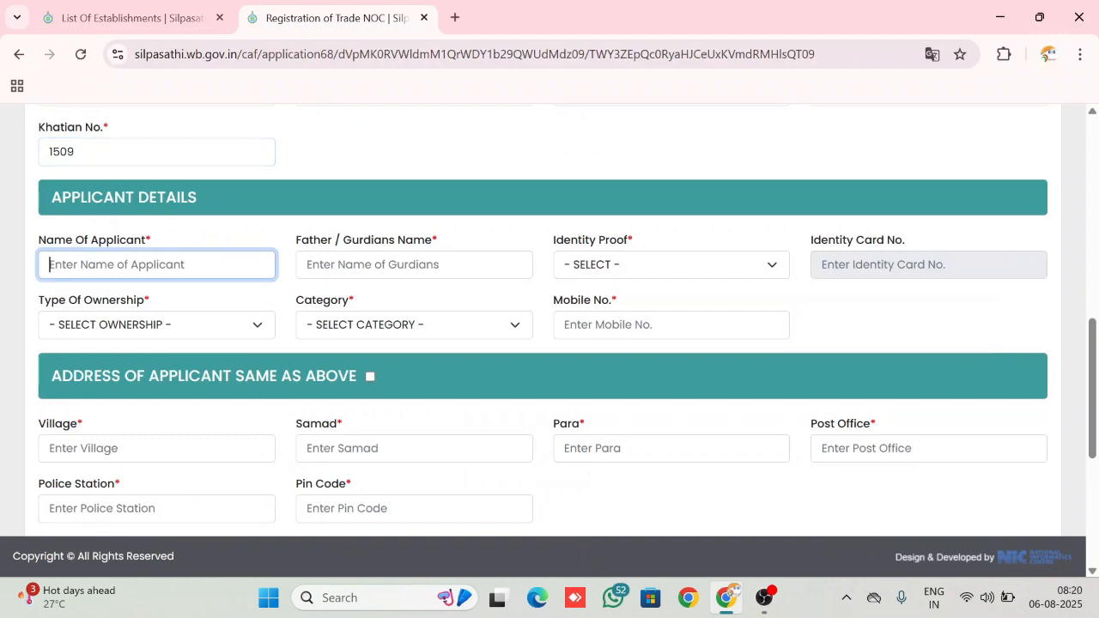
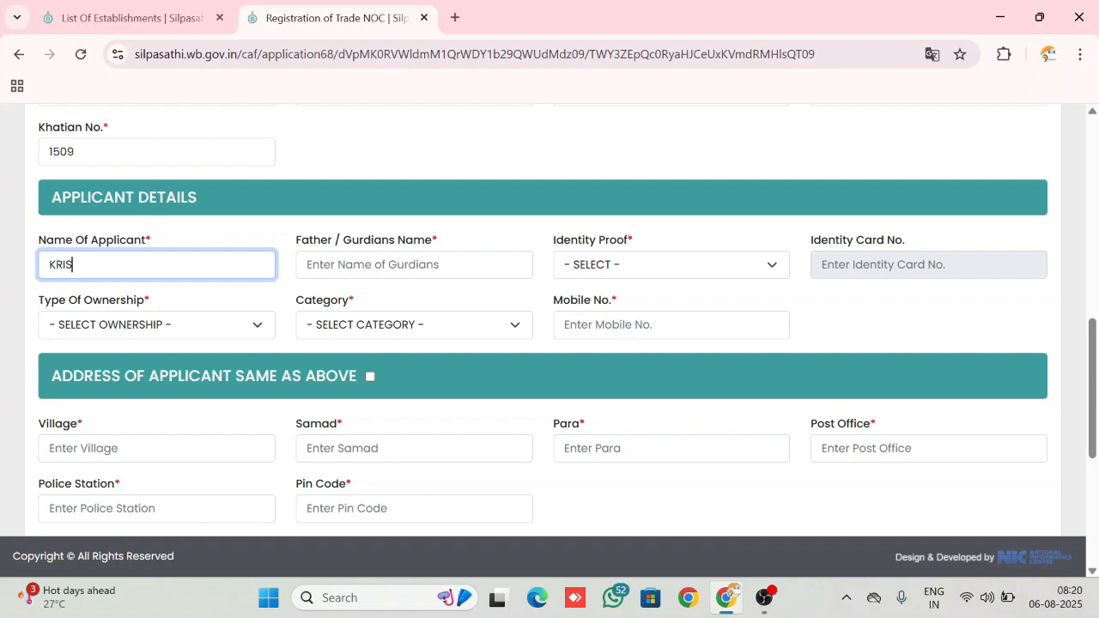
{"action": "key", "text": "Tab"}
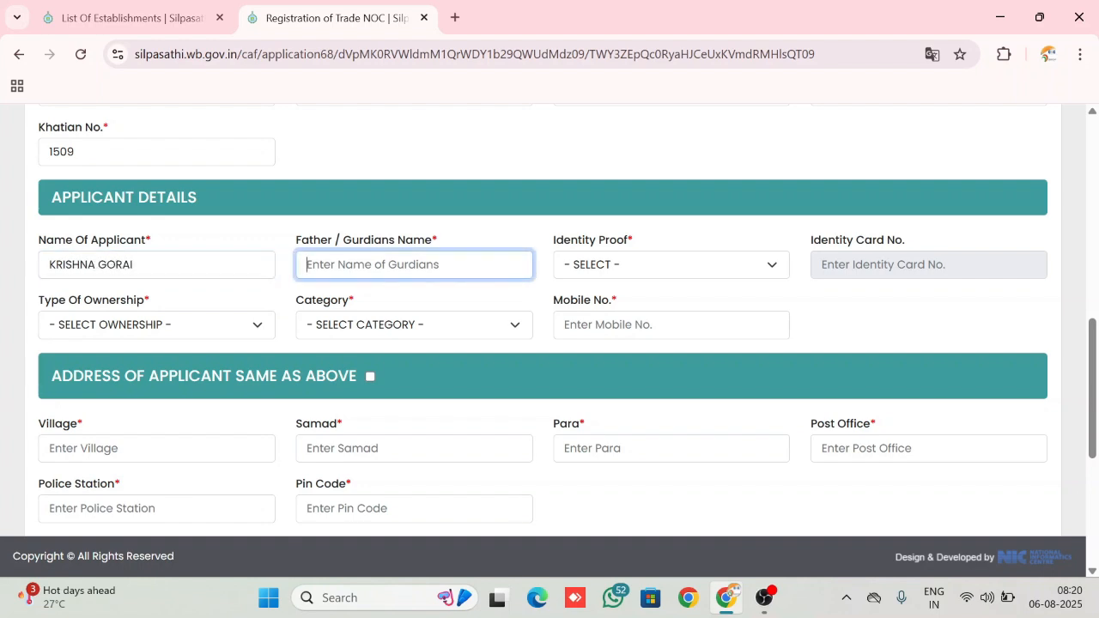
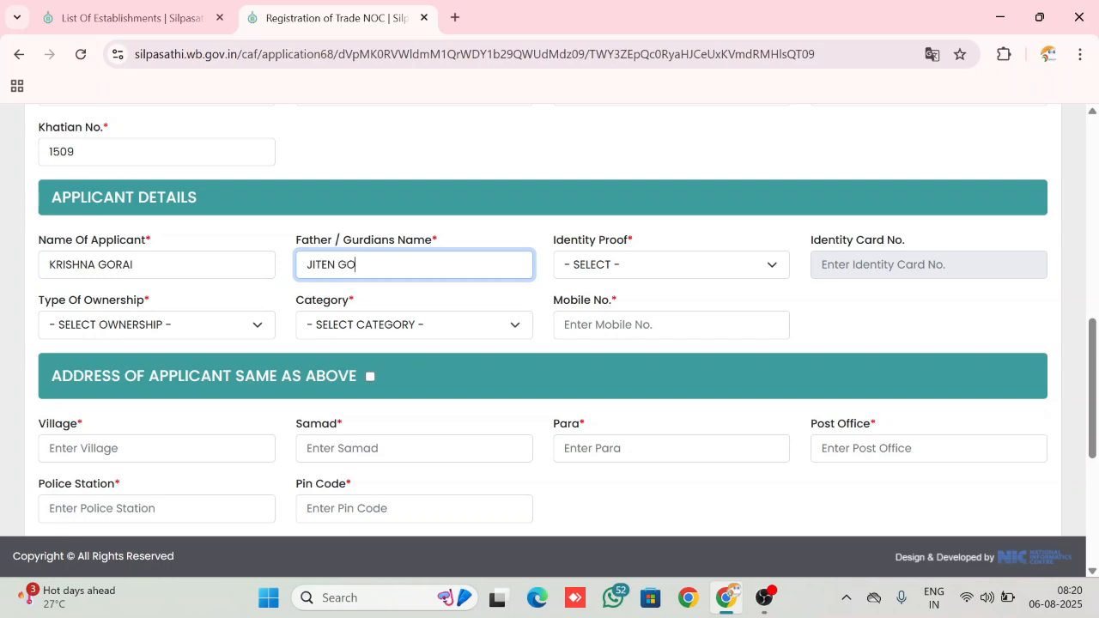
{"action": "key", "text": "Tab"}
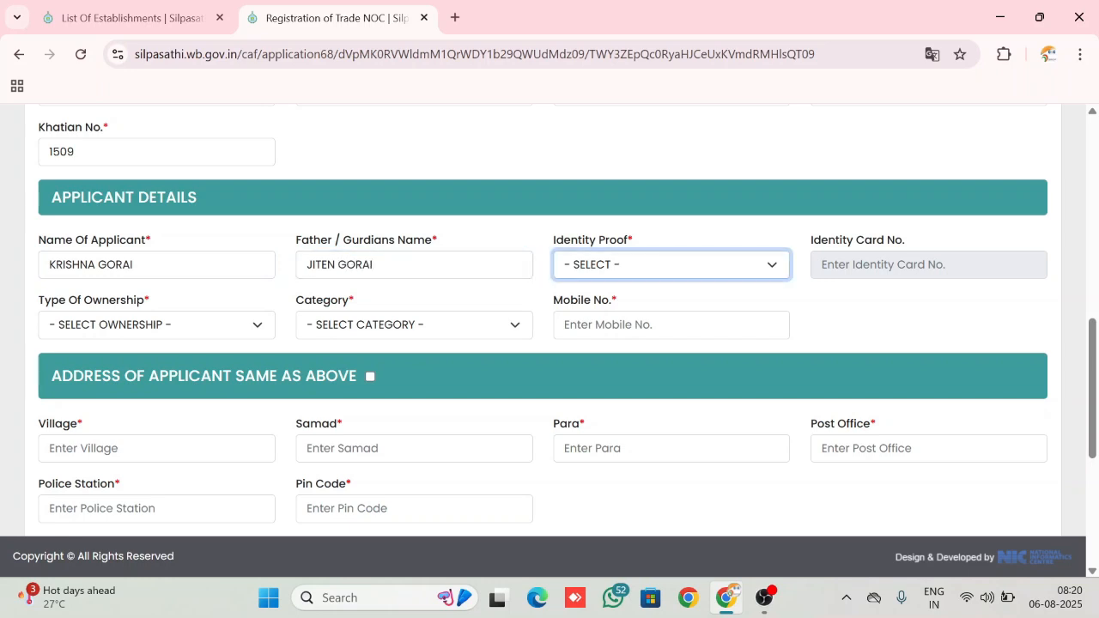
Set the applicant's identity proof to AADHAR, type of ownership to PERSONAL and category to GP CITIZEN
{"action": "key", "text": "Down"}
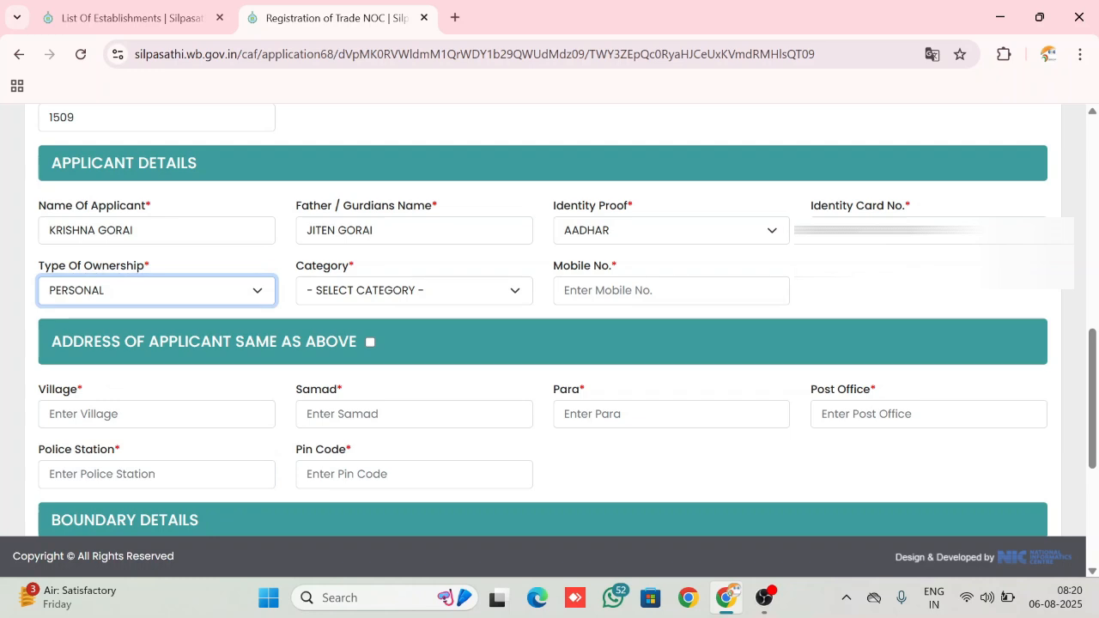
{"action": "left_click", "coordinate": [223, 296]}
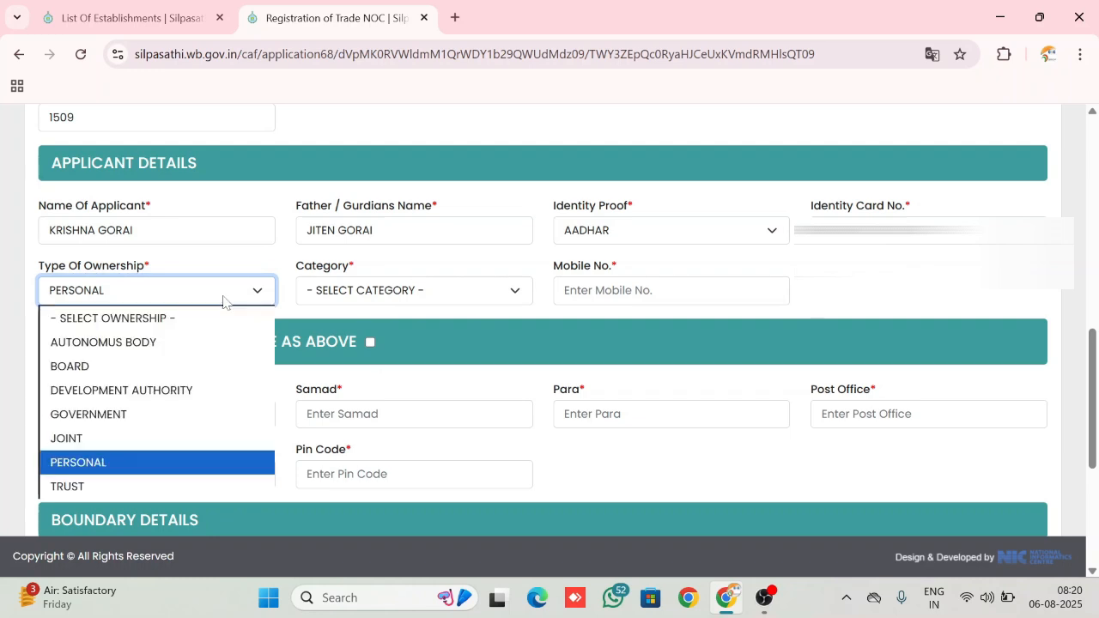
{"action": "left_click", "coordinate": [94, 462]}
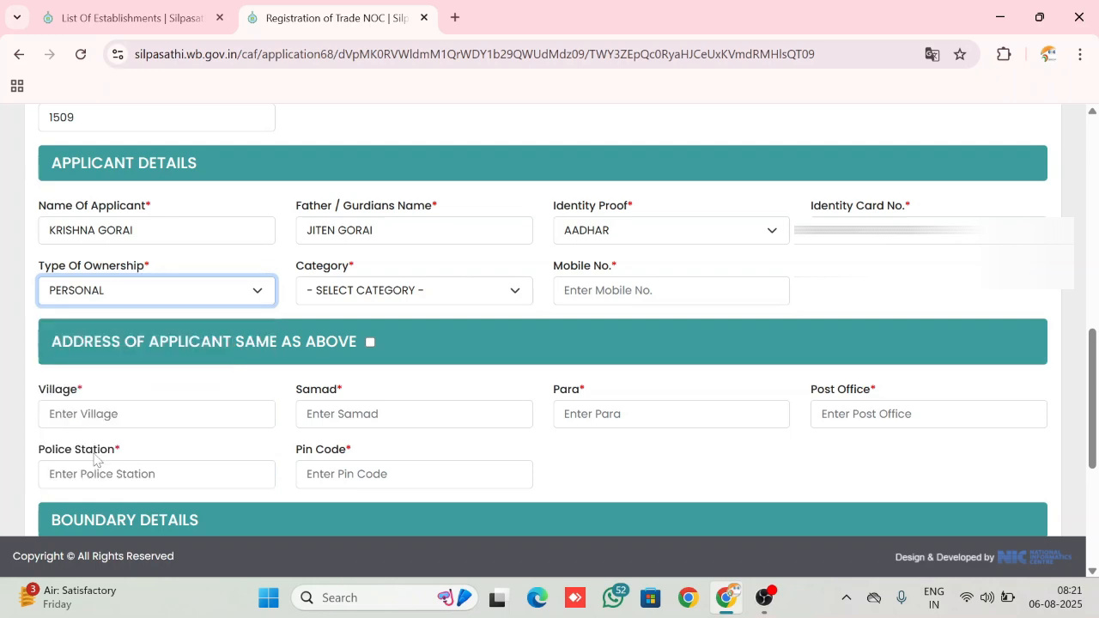
{"action": "left_click", "coordinate": [416, 292]}
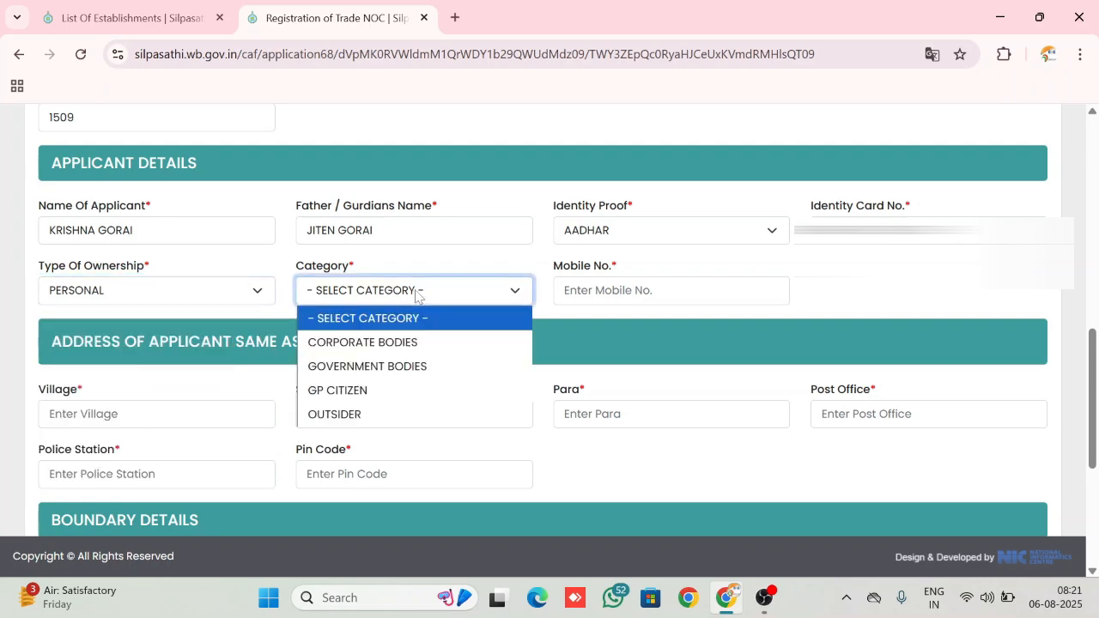
{"action": "left_click", "coordinate": [331, 392]}
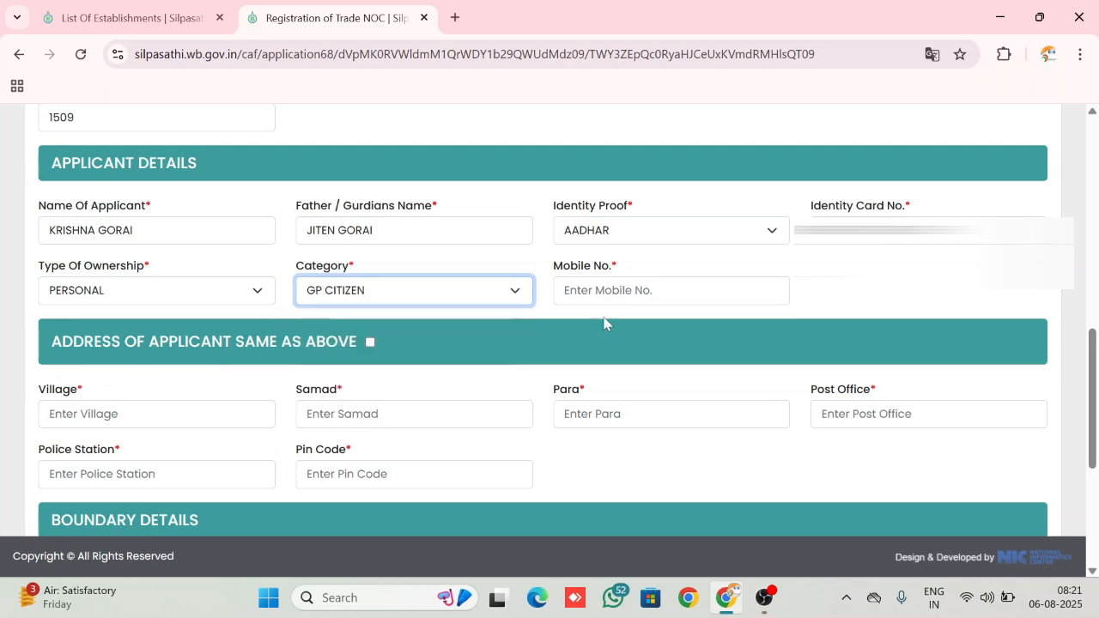
Paste the applicant's mobile number and mark the applicant's address as same as above
{"action": "left_click", "coordinate": [677, 289]}
{"action": "key", "text": "ctrl+v"}
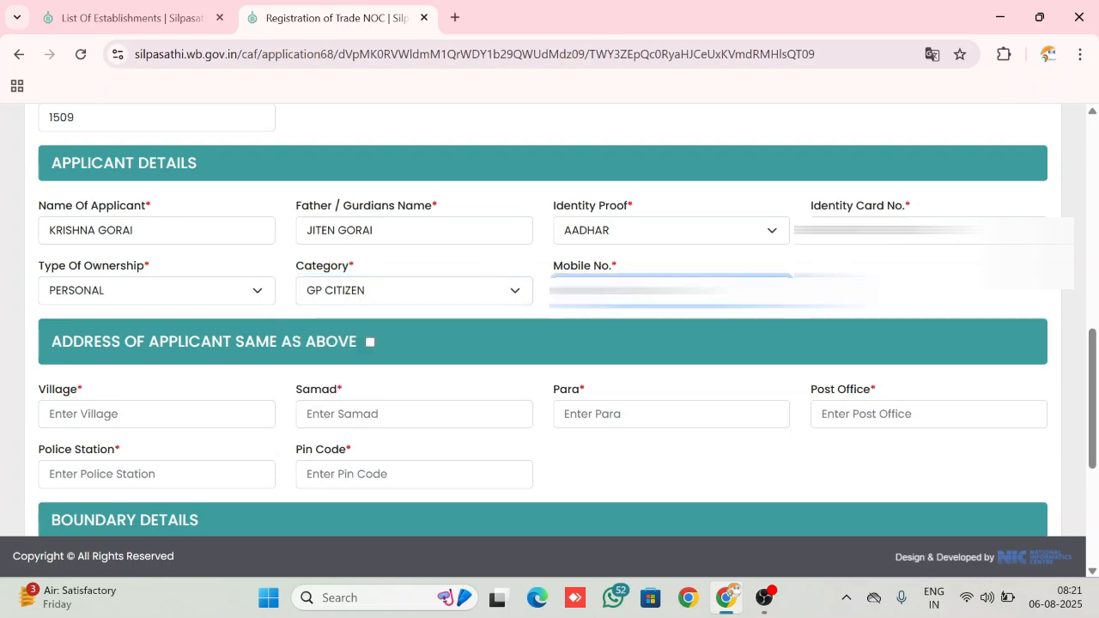
{"action": "key", "text": "Tab"}
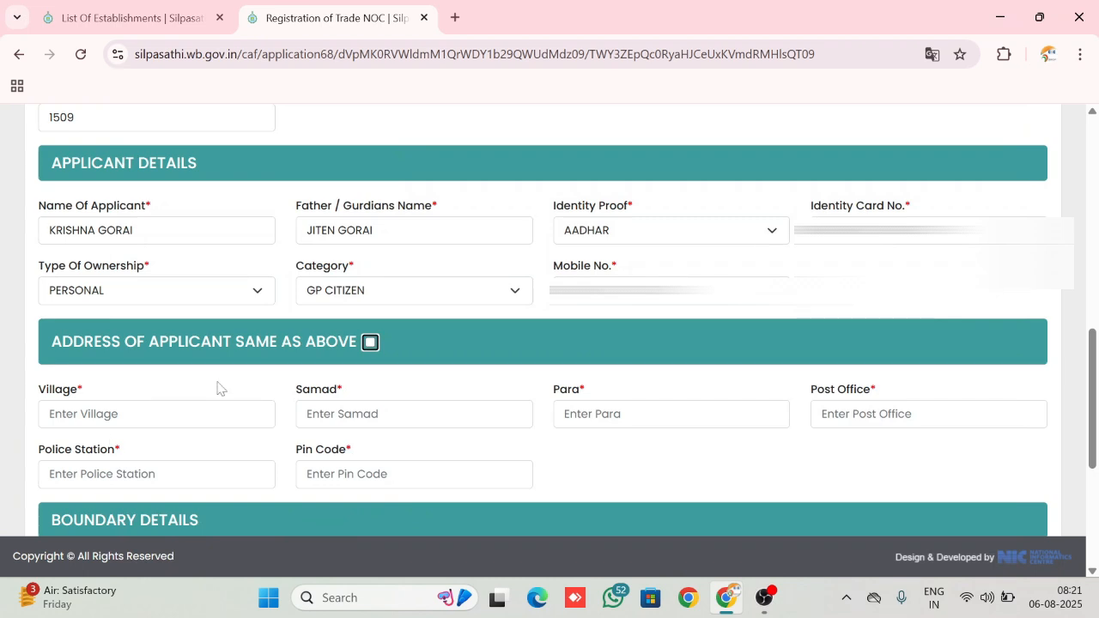
{"action": "left_click", "coordinate": [370, 344]}
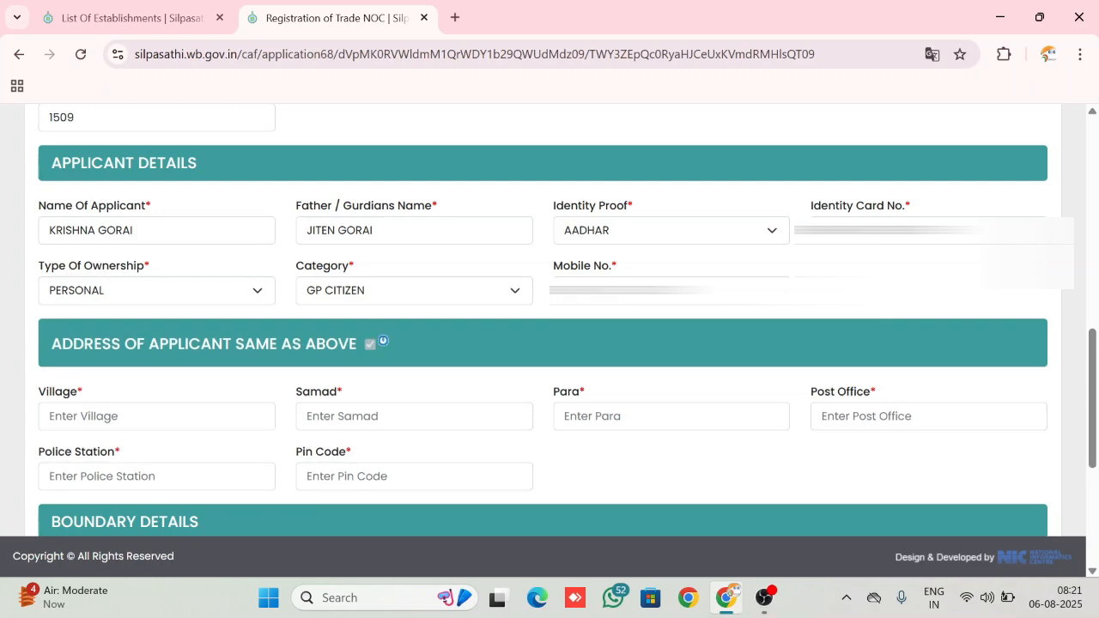
In the organization details, set the number of employees to 1, last FY investment to 100000 and last FY revenue/income to 80000
{"action": "scroll", "coordinate": [529, 425], "scroll_direction": "down", "scroll_amount": 1}
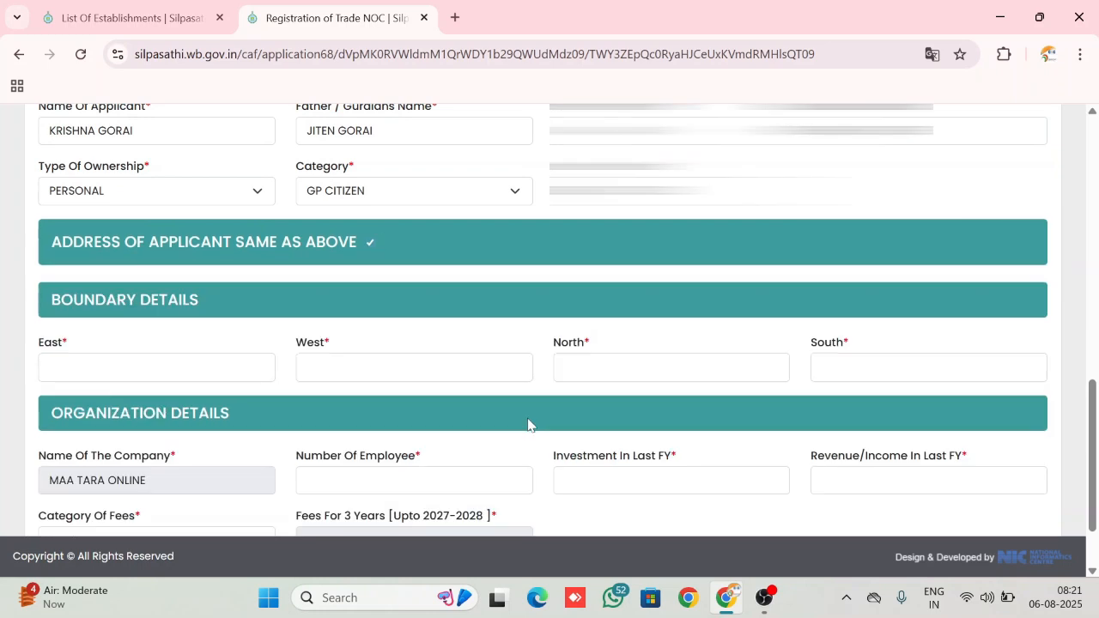
{"action": "scroll", "coordinate": [529, 425], "scroll_direction": "down", "scroll_amount": 1}
{"action": "scroll", "coordinate": [530, 425], "scroll_direction": "down", "scroll_amount": 1}
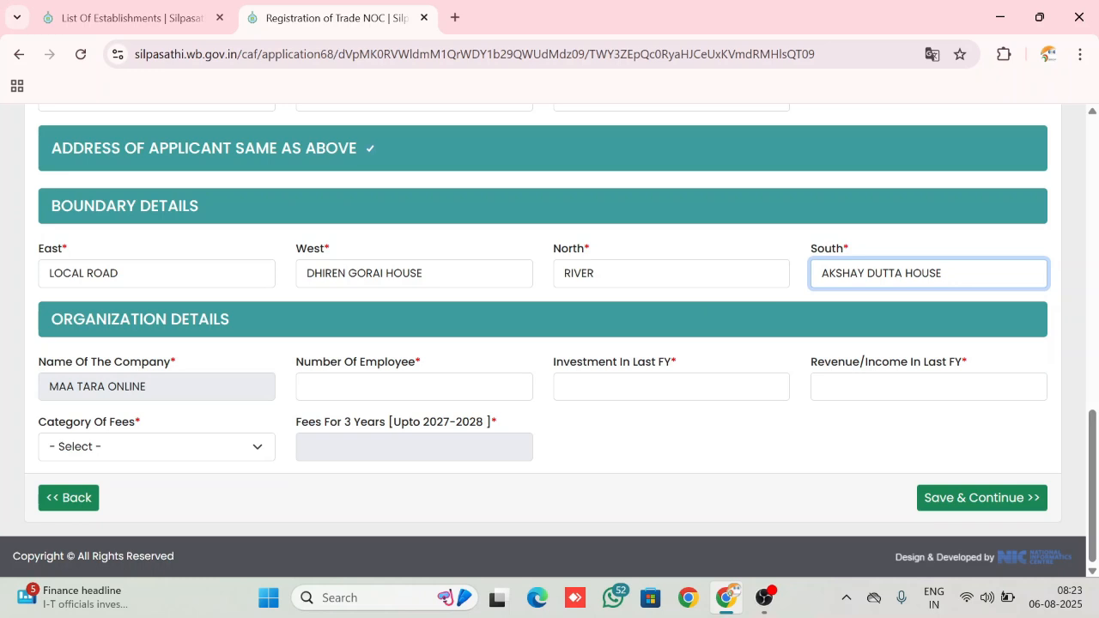
{"action": "left_click", "coordinate": [413, 386]}
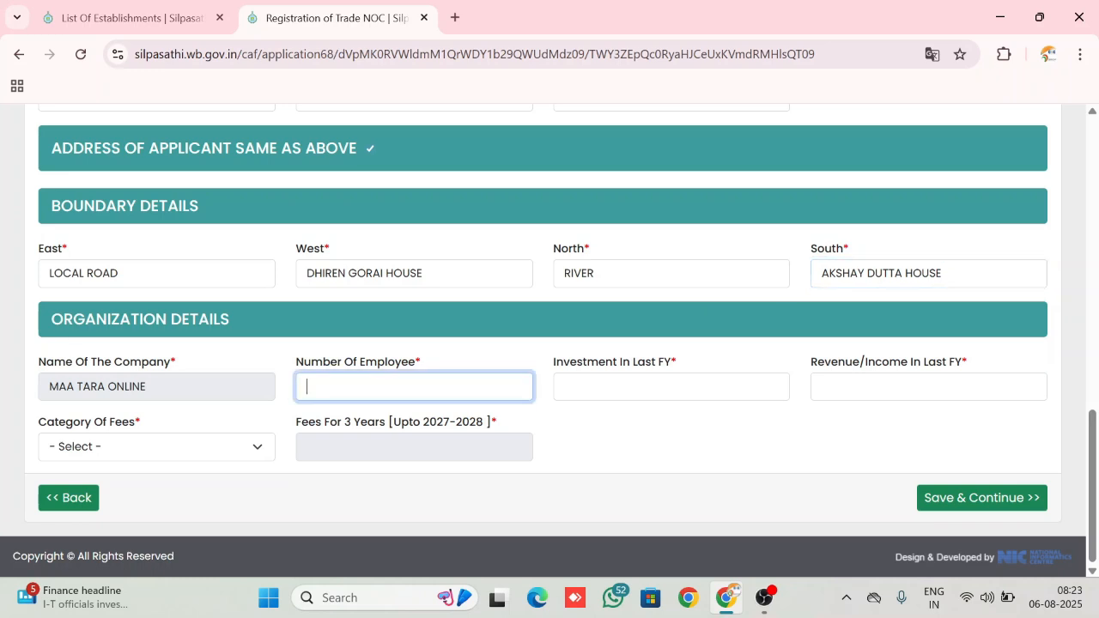
{"action": "type", "text": "1"}
{"action": "key", "text": "Tab"}
{"action": "type", "text": "1"}
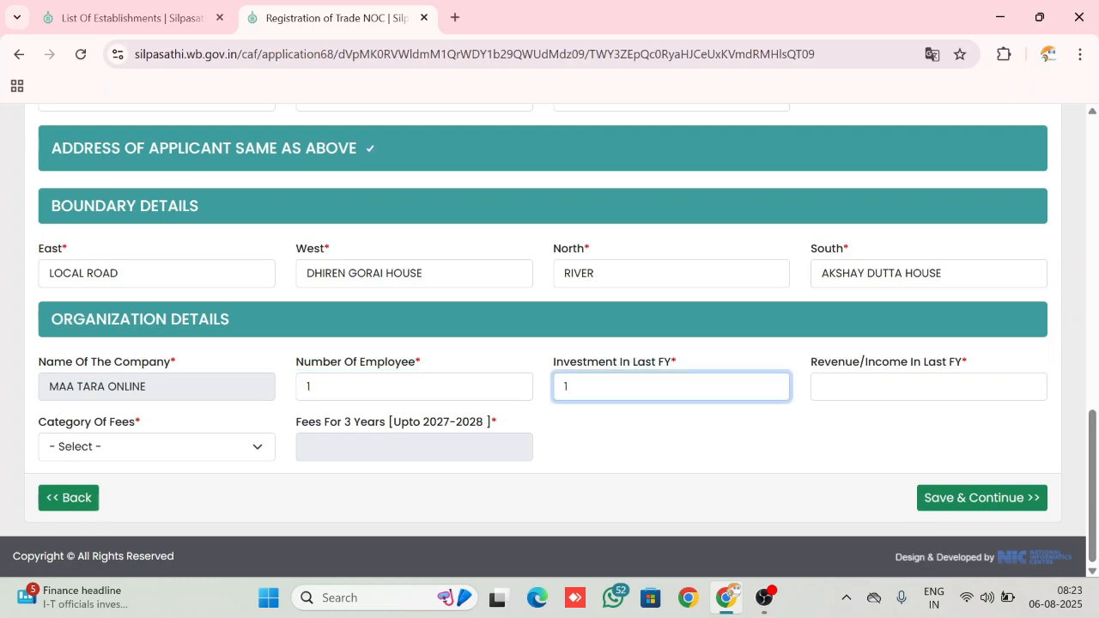
{"action": "type", "text": "00000"}
{"action": "key", "text": "Tab"}
{"action": "type", "text": "8"}
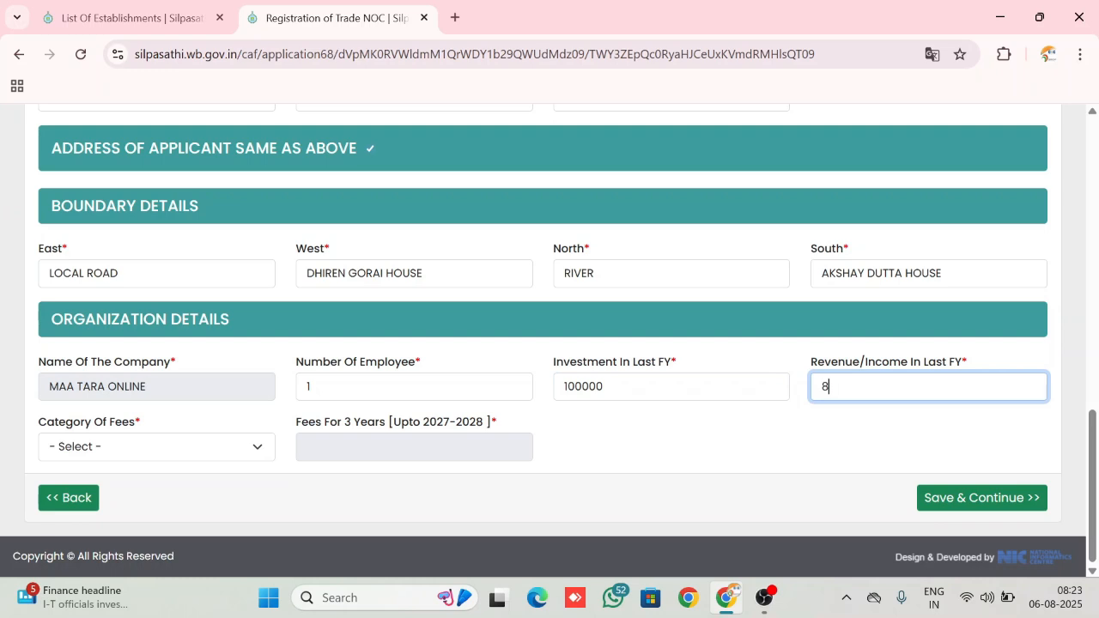
{"action": "type", "text": "0000"}
{"action": "key", "text": "Tab"}
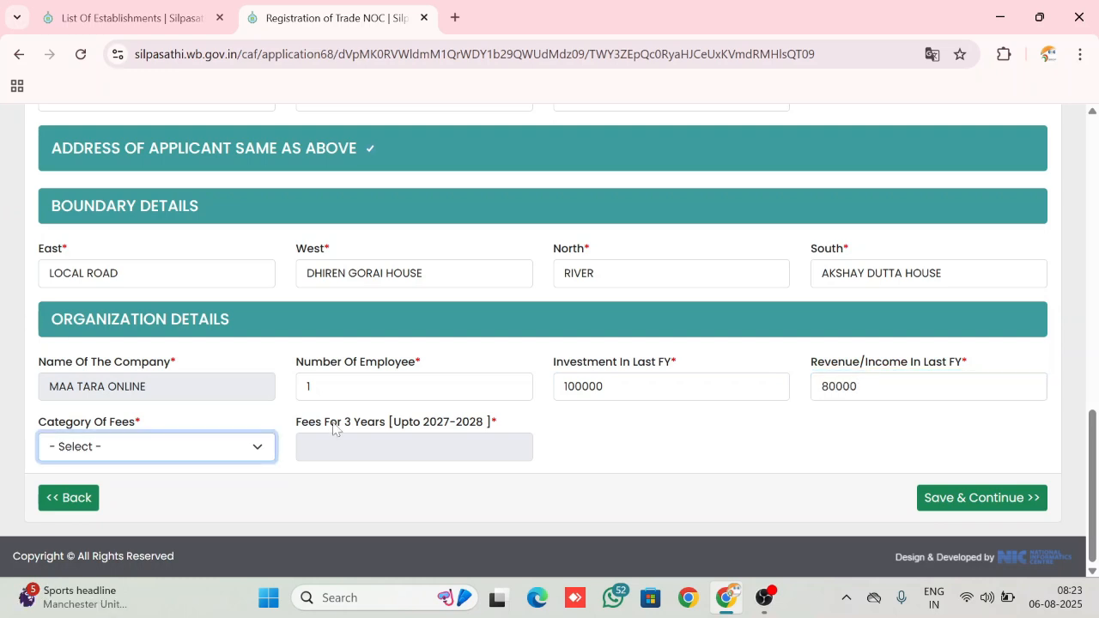
Set the category of fees to Telephone Booth Cyber Café Or Xerox Centre etc
{"action": "left_click", "coordinate": [241, 452]}
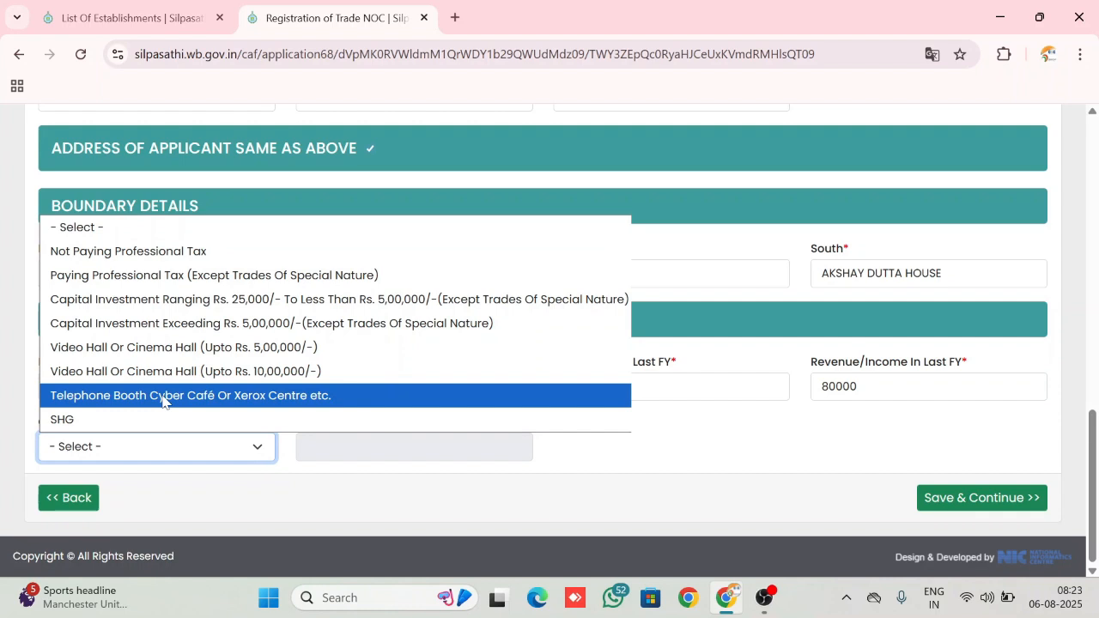
{"action": "left_click", "coordinate": [246, 396]}
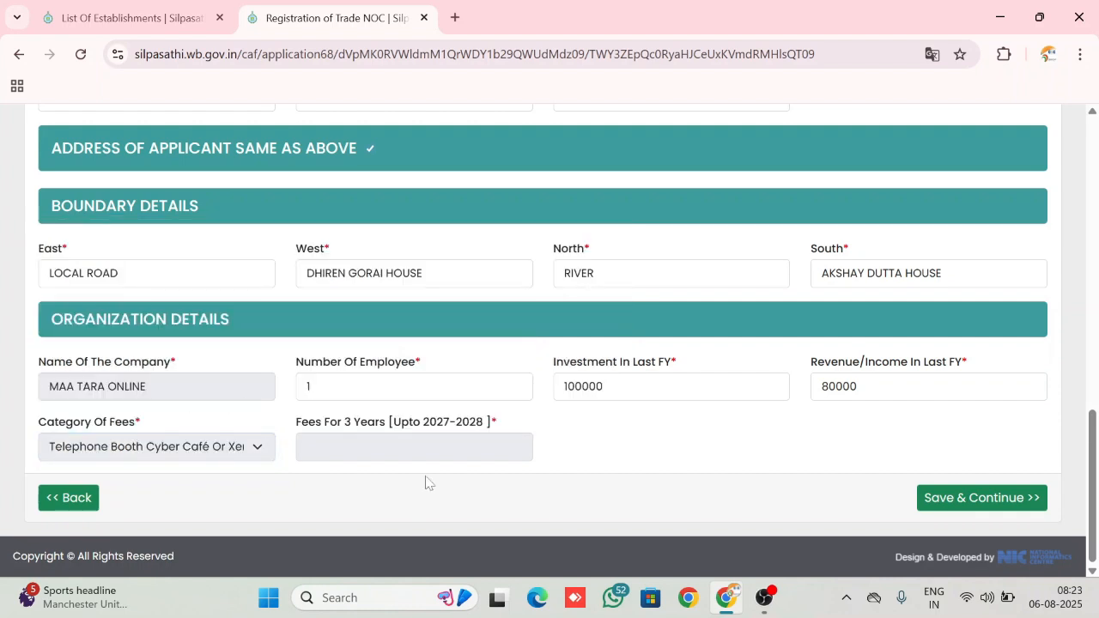
{"action": "key", "text": "Tab"}
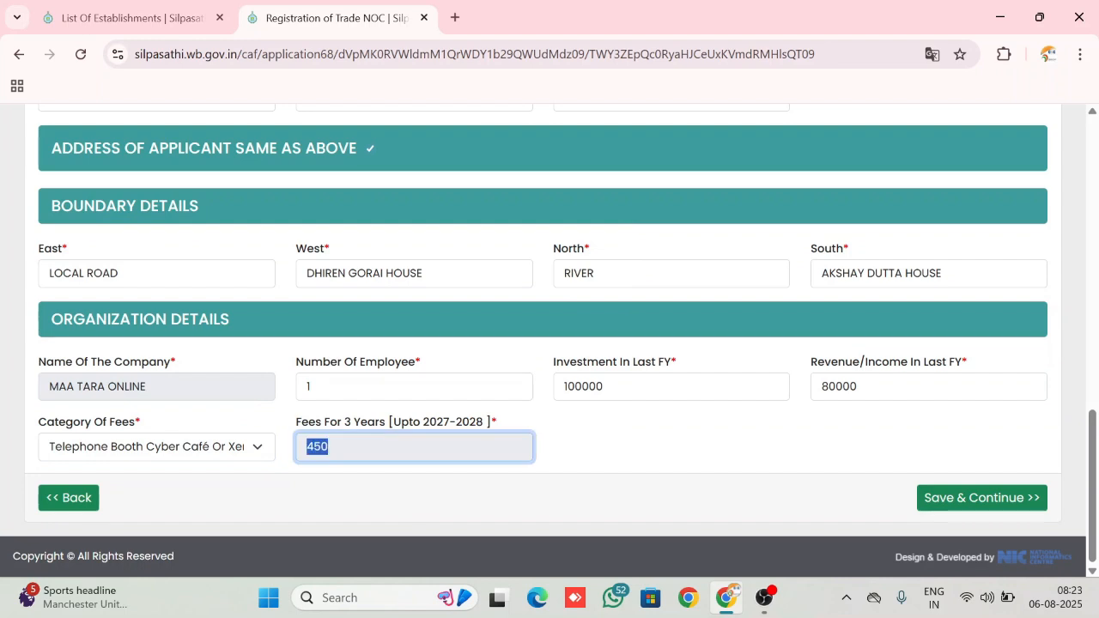
{"action": "left_click", "coordinate": [701, 482]}
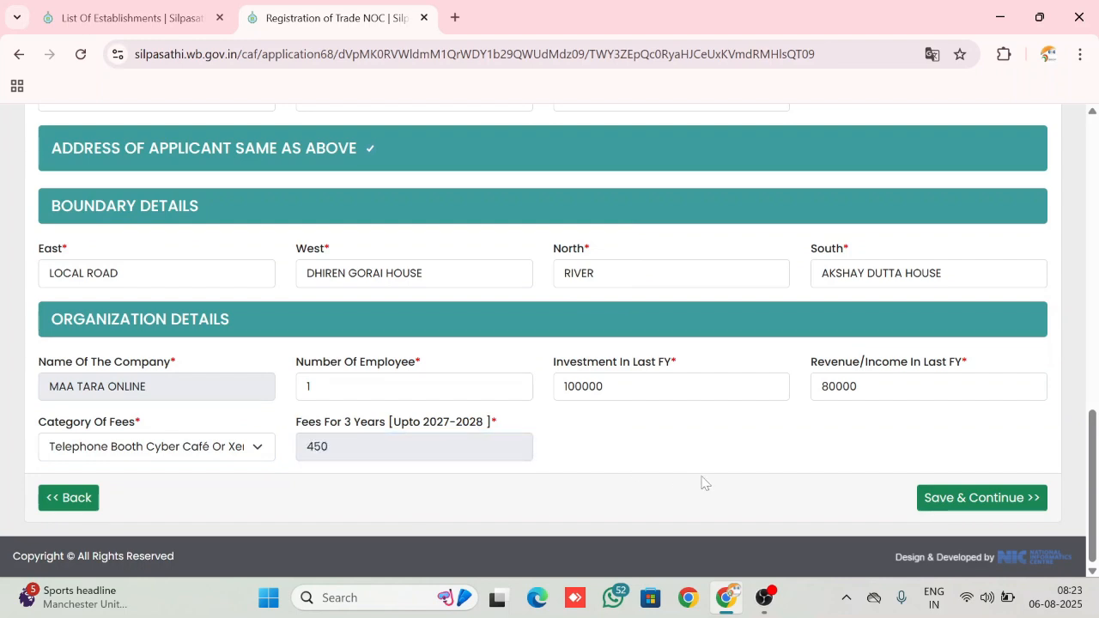
{"action": "scroll", "coordinate": [702, 482], "scroll_direction": "up", "scroll_amount": 1}
{"action": "scroll", "coordinate": [702, 482], "scroll_direction": "down", "scroll_amount": 1}
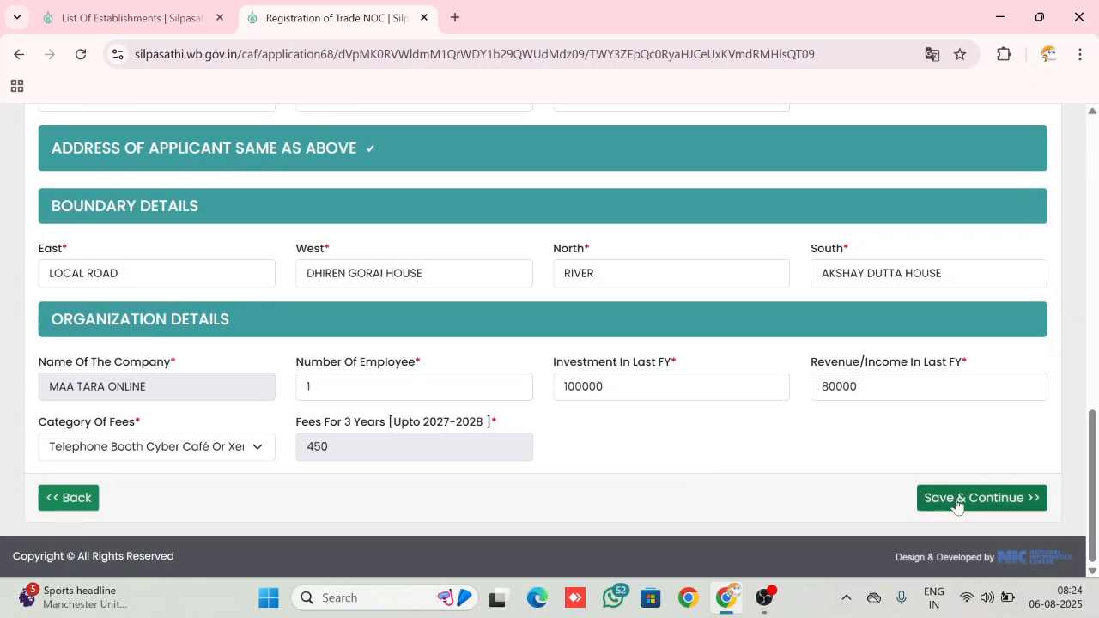
Reselect Telephone Booth Cyber Café Or Xerox Centre etc. as the category of fees and save the application form to continue
{"action": "left_click", "coordinate": [268, 459]}
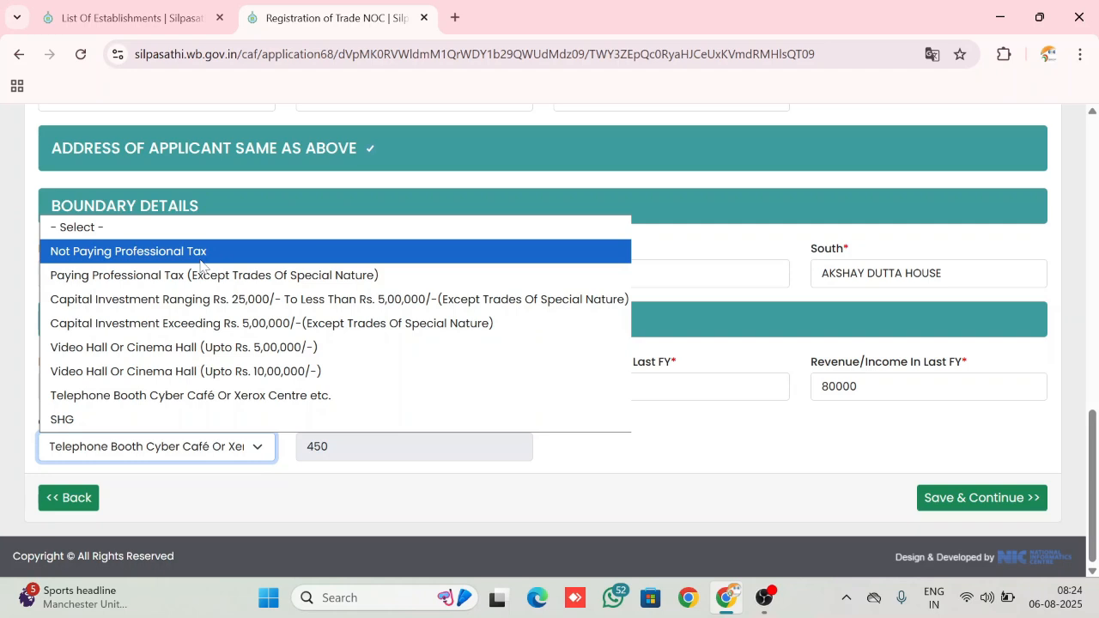
{"action": "left_click", "coordinate": [197, 396]}
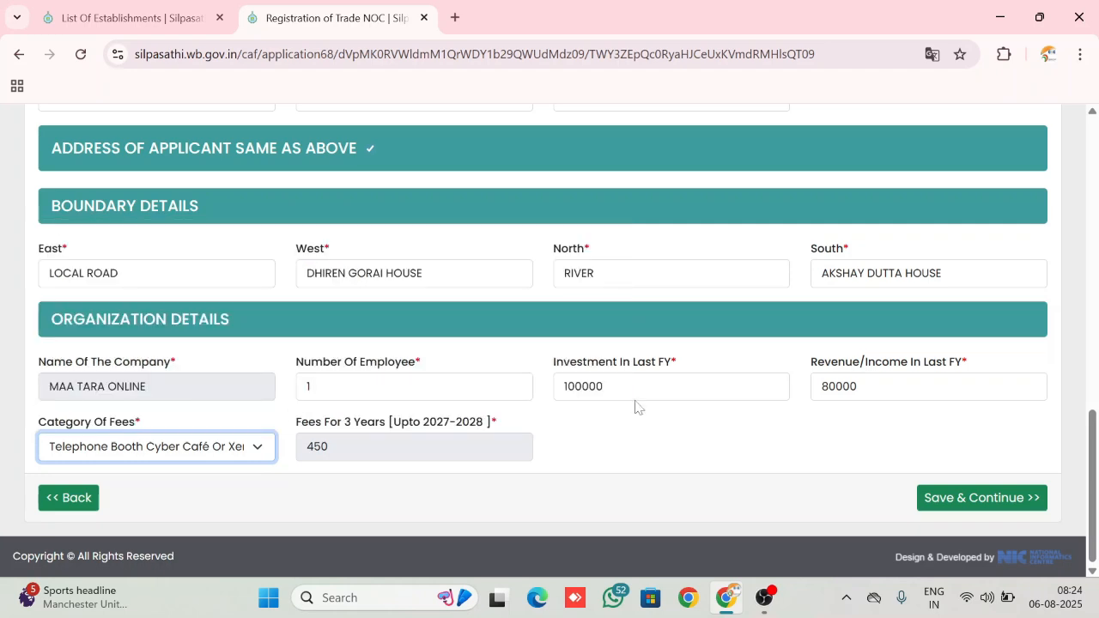
{"action": "left_click", "coordinate": [855, 485]}
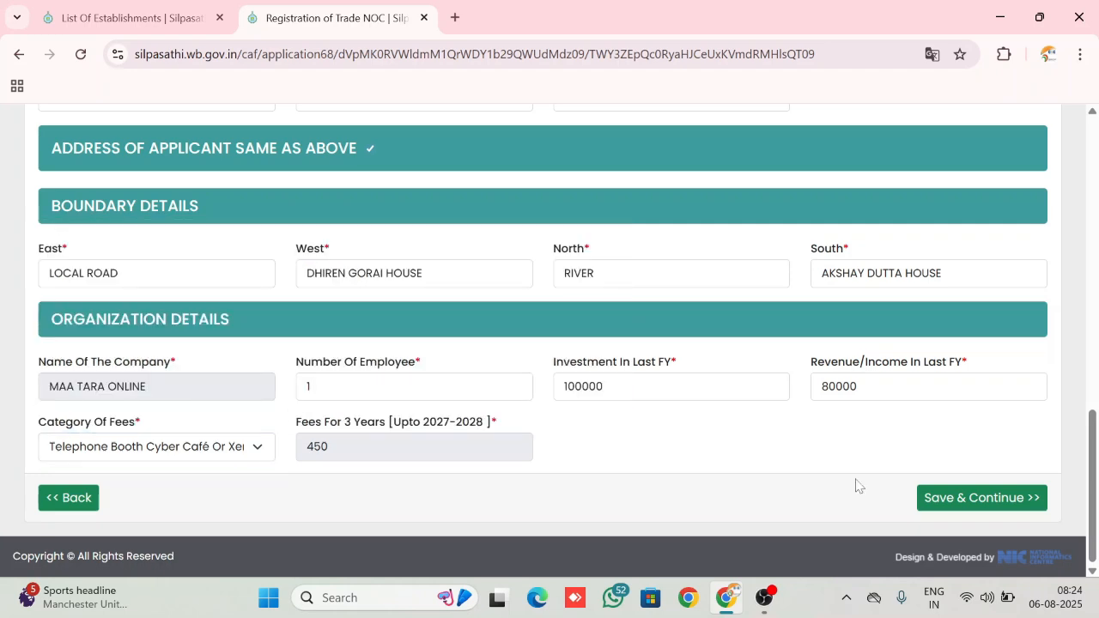
{"action": "left_click", "coordinate": [994, 499]}
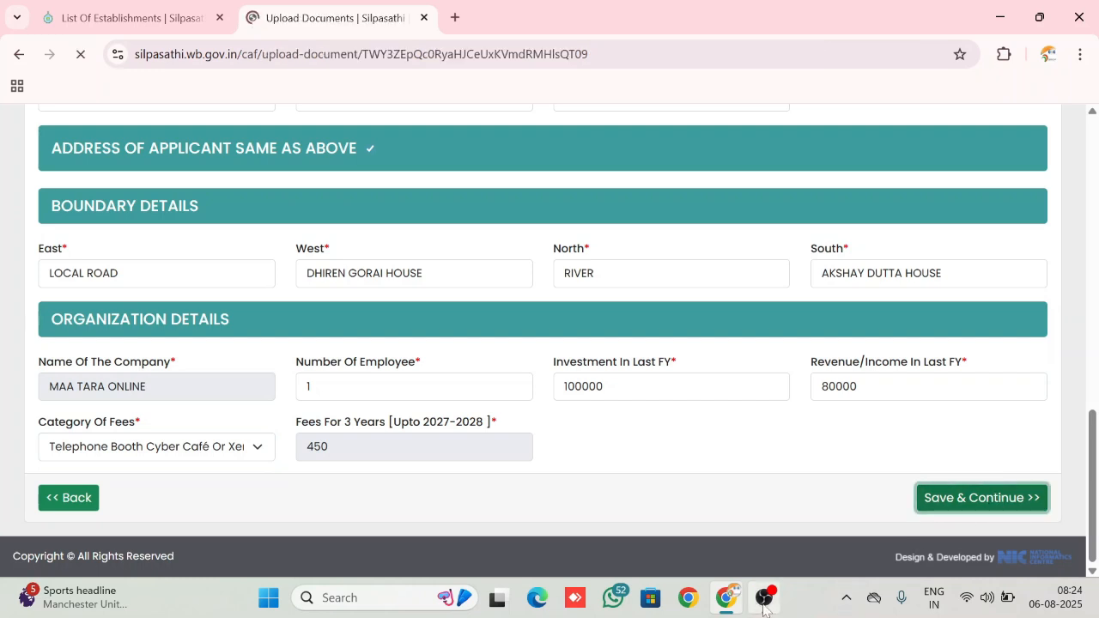
Check the allowed file format and size limits for the ID proof and land records uploads
{"action": "mouse_move", "coordinate": [763, 606]}
{"action": "scroll", "coordinate": [672, 398], "scroll_direction": "down", "scroll_amount": 3}
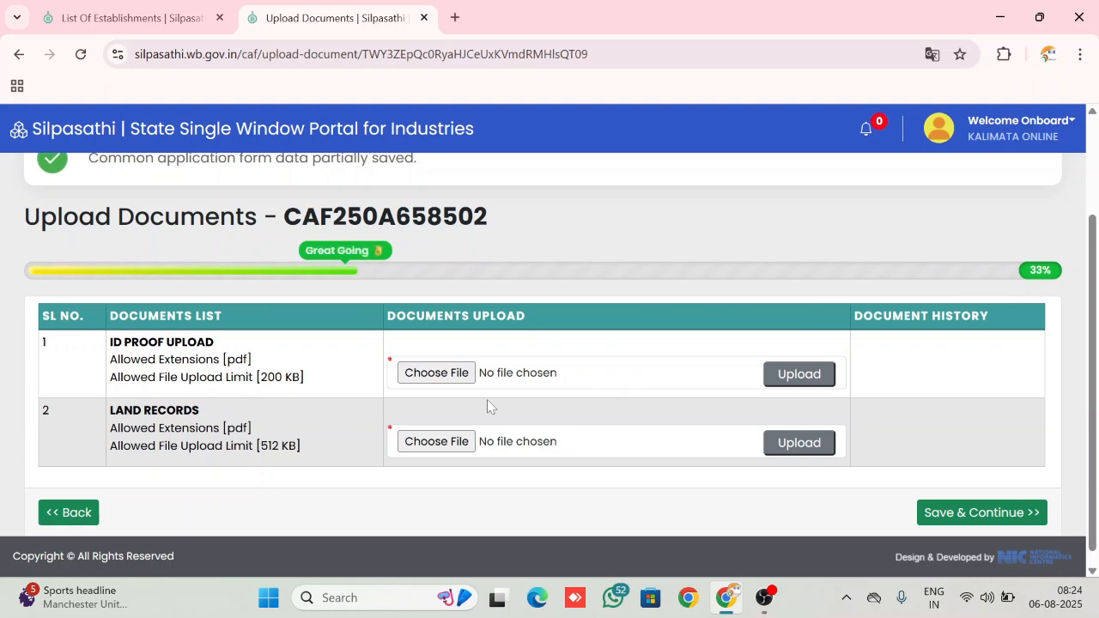
{"action": "scroll", "coordinate": [486, 399], "scroll_direction": "down", "scroll_amount": 1}
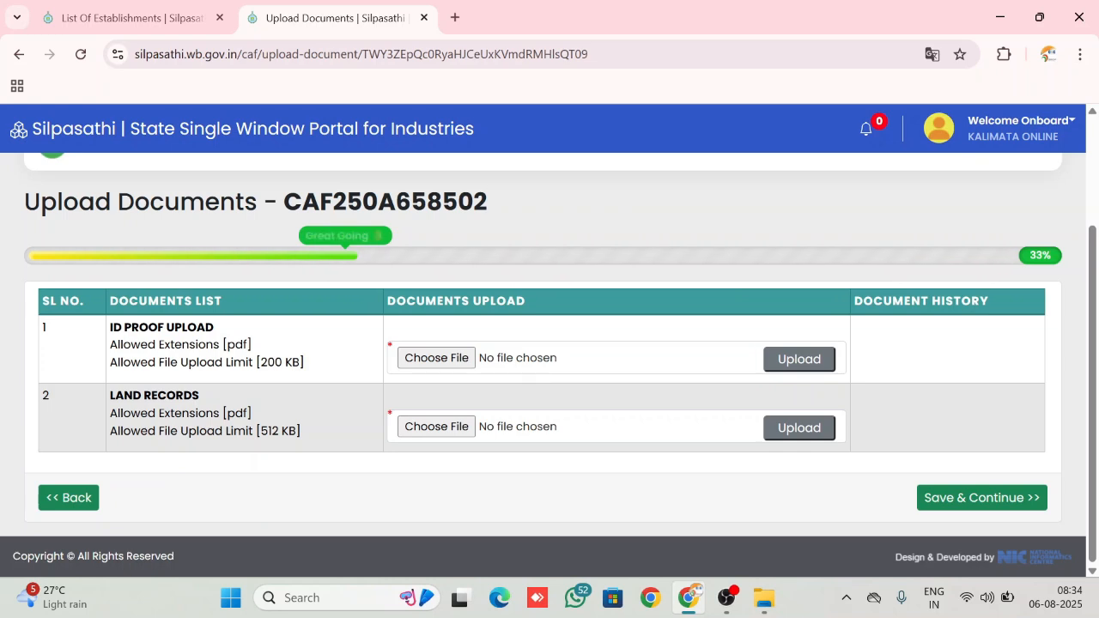
{"action": "left_click_drag", "start_coordinate": [269, 362], "coordinate": [302, 359]}
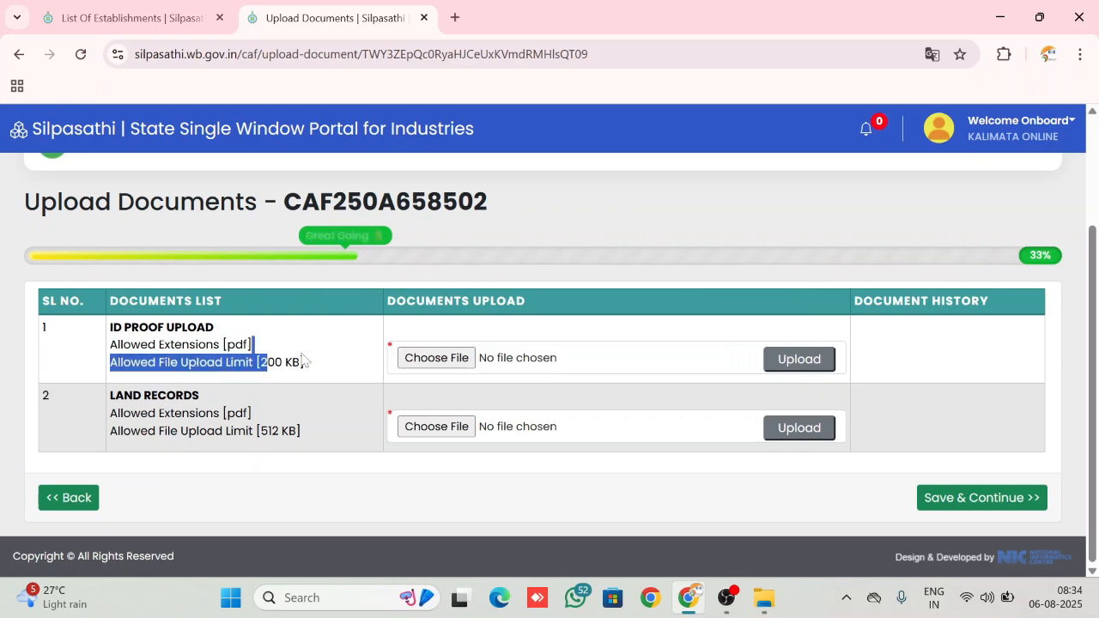
{"action": "left_click", "coordinate": [201, 403]}
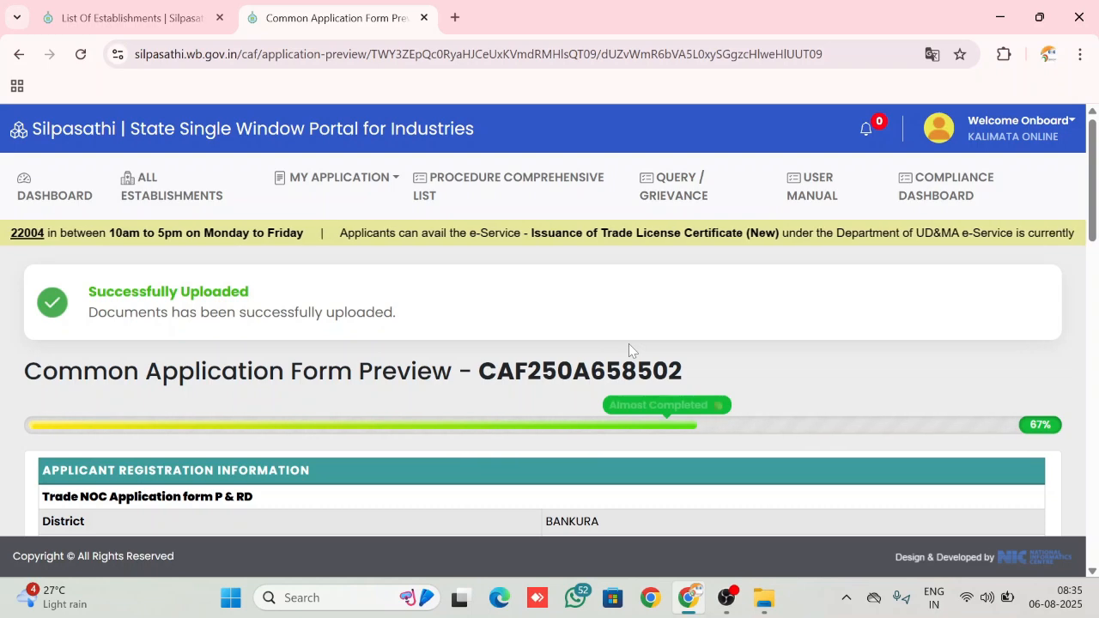
Review the trade and address details in the Common Application Form preview
{"action": "scroll", "coordinate": [629, 343], "scroll_direction": "down", "scroll_amount": 3}
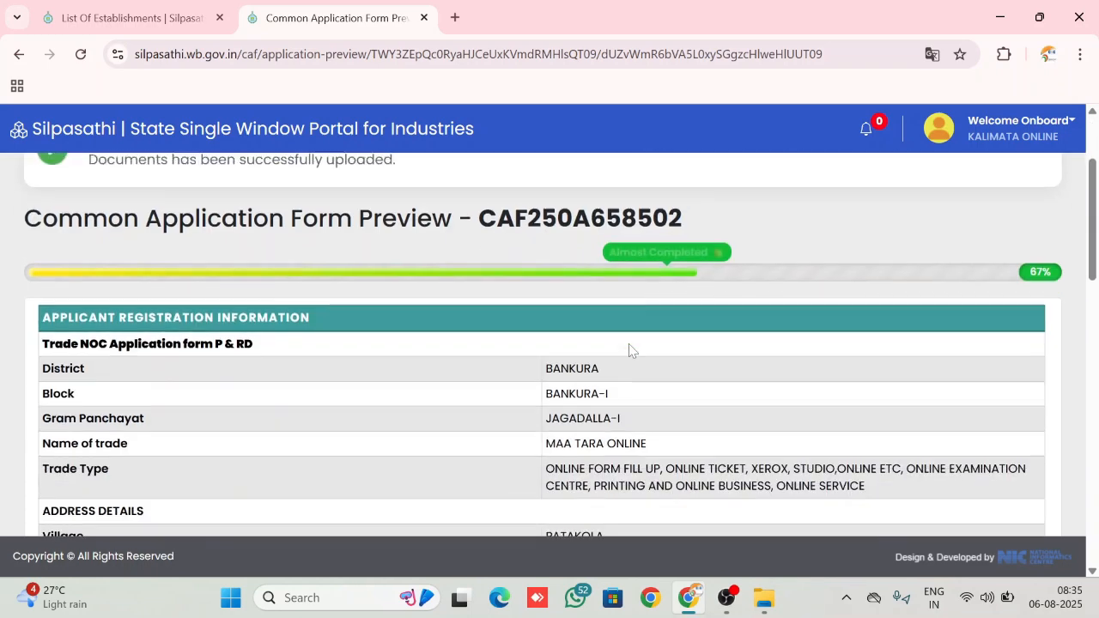
{"action": "scroll", "coordinate": [630, 351], "scroll_direction": "down", "scroll_amount": 2}
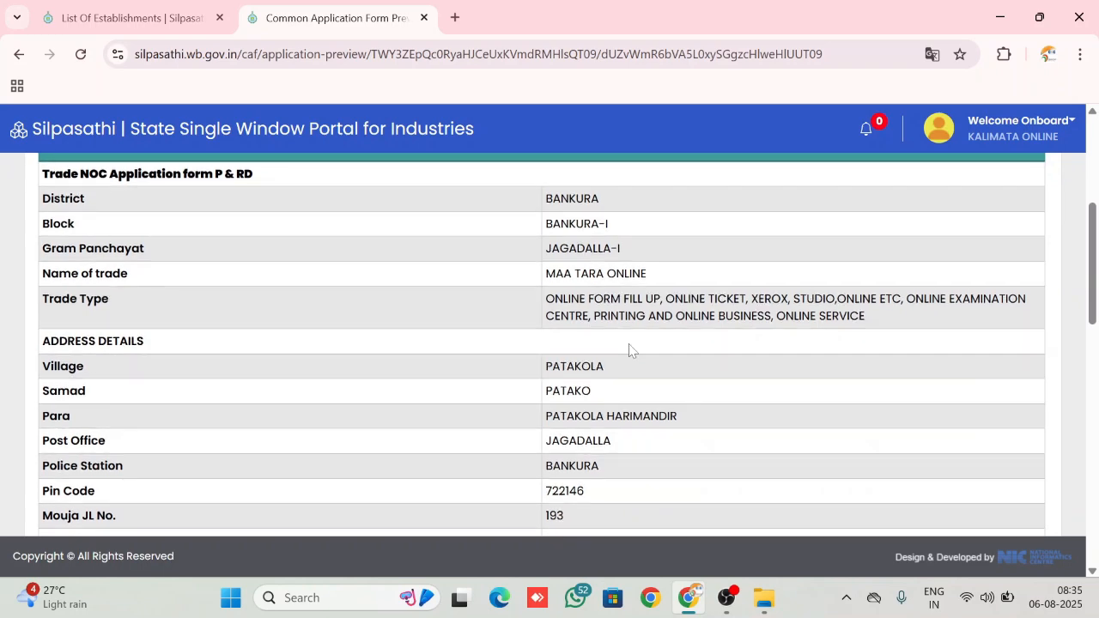
{"action": "scroll", "coordinate": [591, 391], "scroll_direction": "down", "scroll_amount": 6}
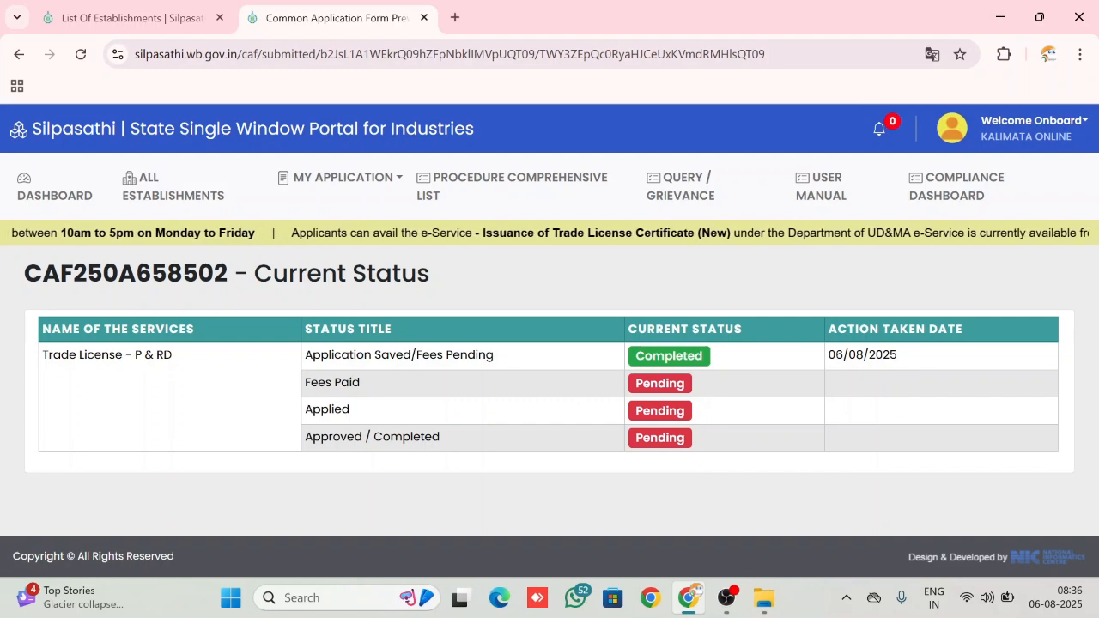
Return to the dashboard, dismiss the procedures notice and open the fee payment for the Trade License - P & RD application
{"action": "left_click", "coordinate": [43, 195]}
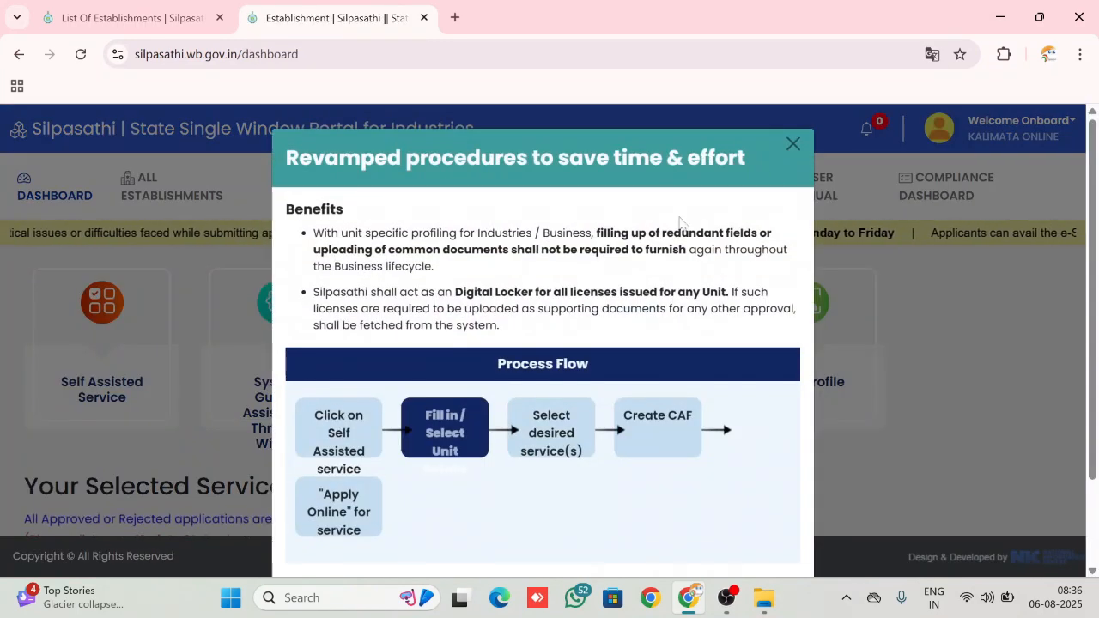
{"action": "left_click", "coordinate": [792, 144]}
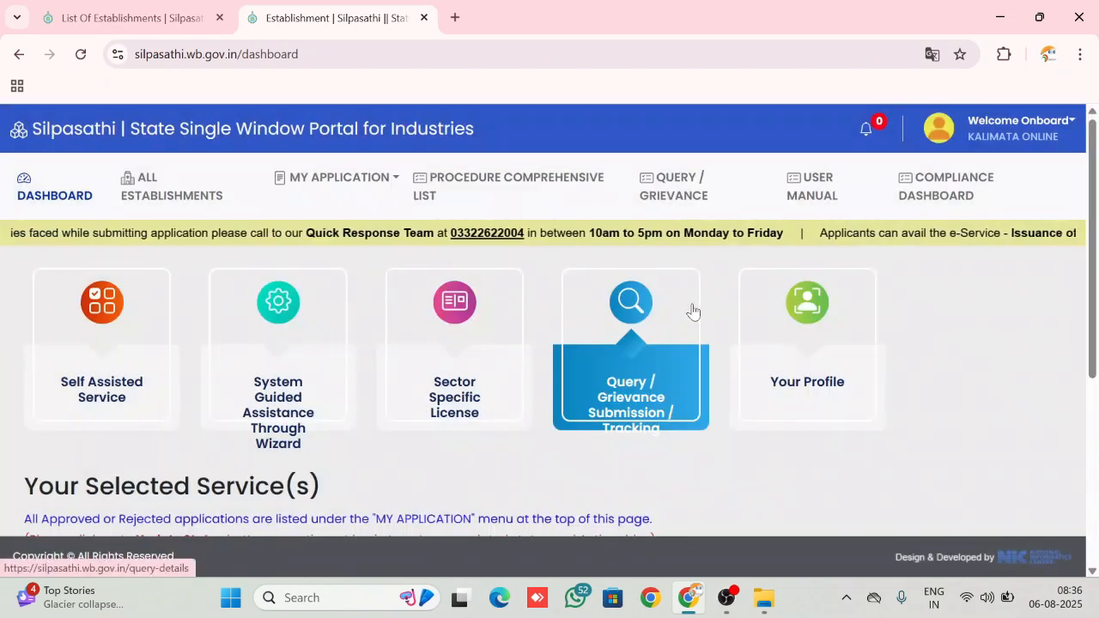
{"action": "scroll", "coordinate": [692, 309], "scroll_direction": "down", "scroll_amount": 4}
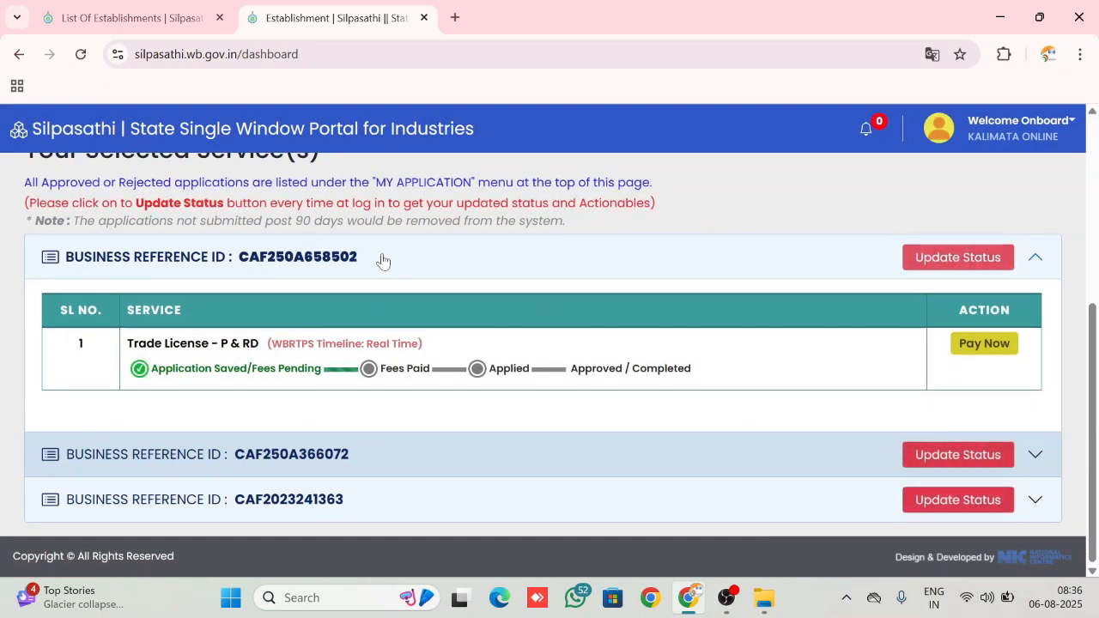
{"action": "left_click", "coordinate": [981, 344]}
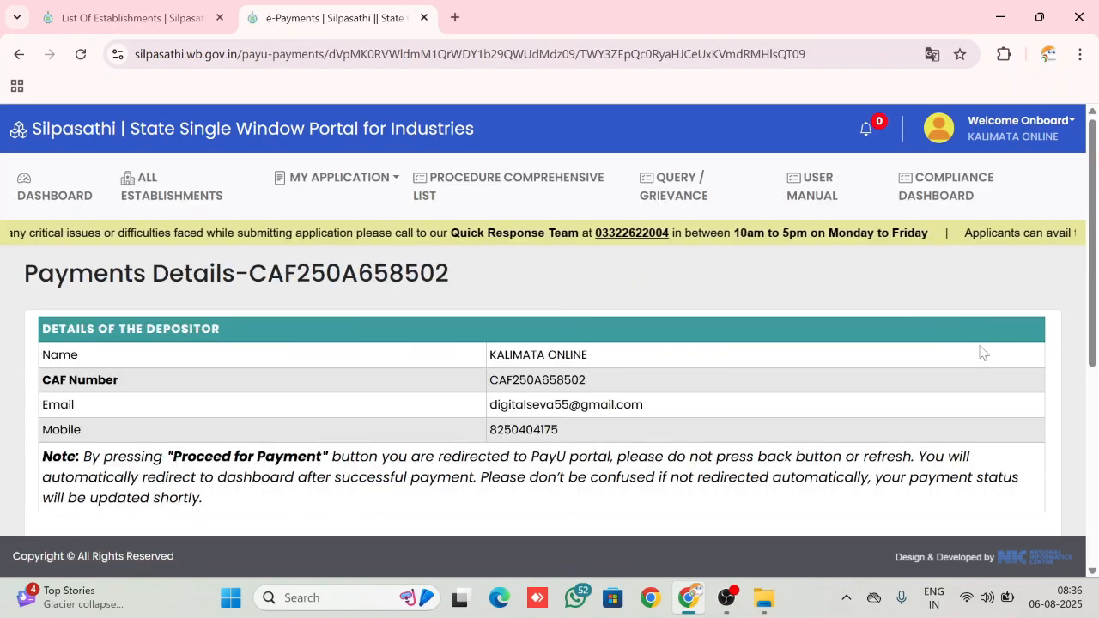
{"action": "scroll", "coordinate": [644, 452], "scroll_direction": "down", "scroll_amount": 5}
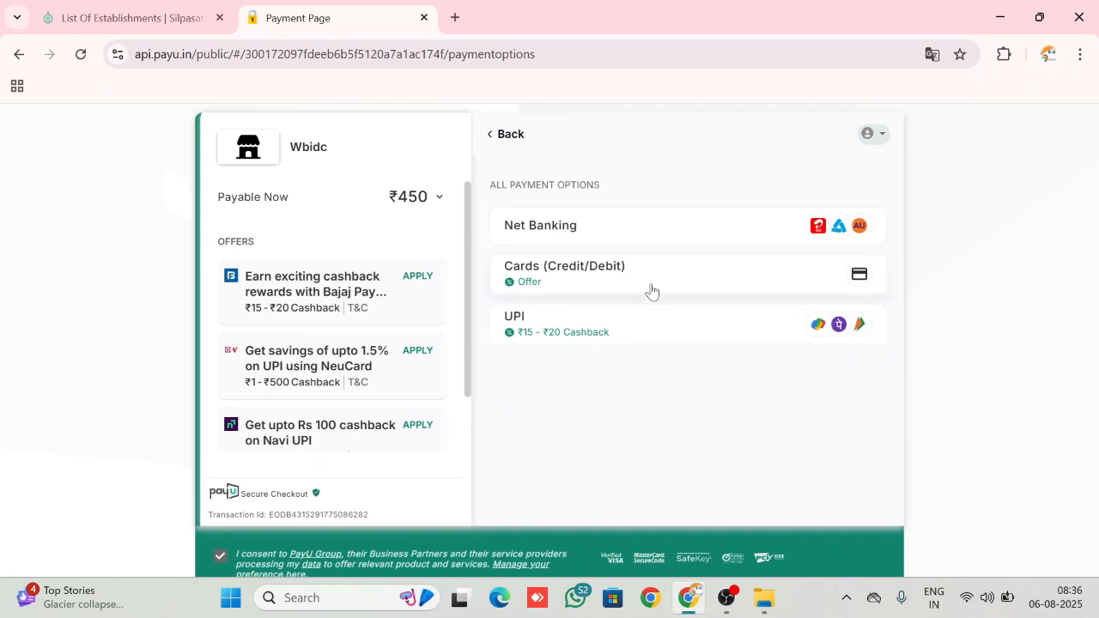
Choose UPI as the payment method, dismiss the PhonePe option and select Google Pay for the fee payment
{"action": "left_click", "coordinate": [595, 340]}
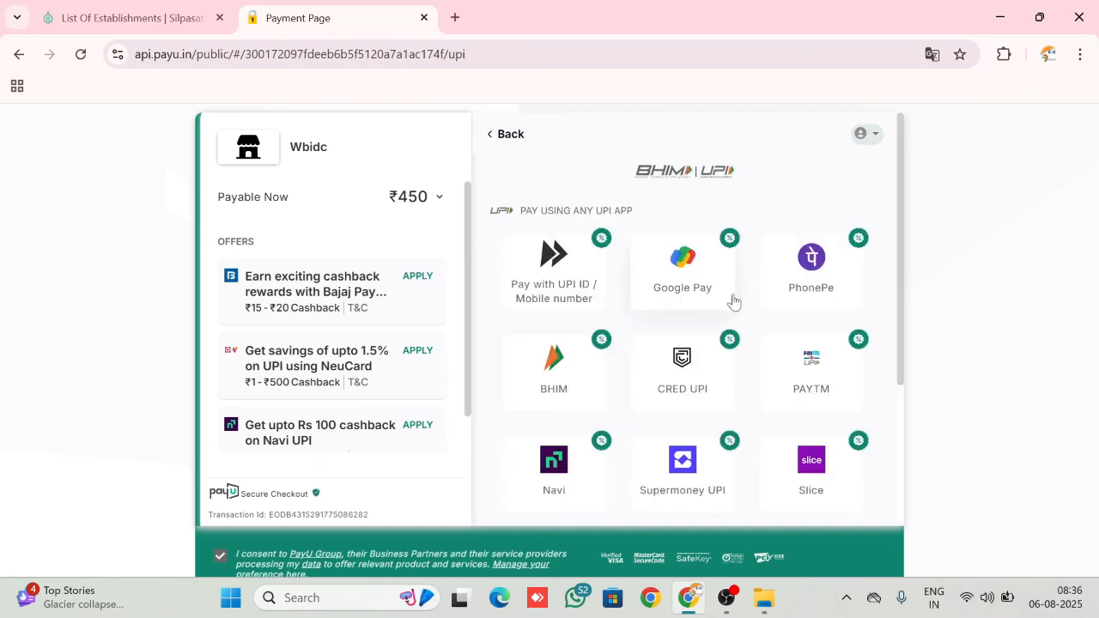
{"action": "left_click", "coordinate": [823, 281]}
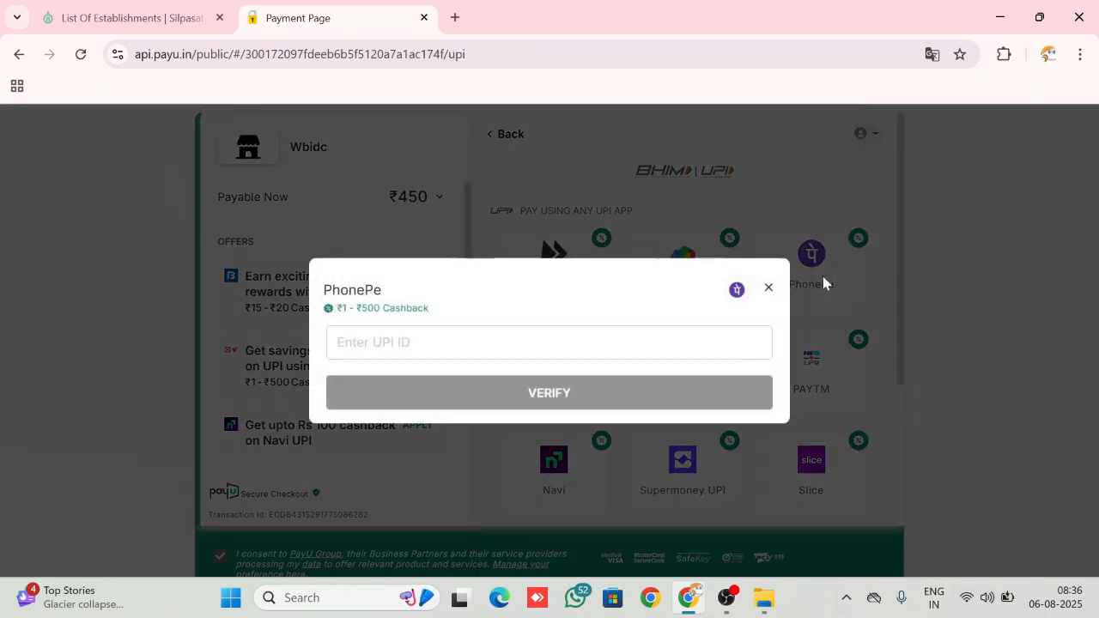
{"action": "left_click", "coordinate": [769, 290]}
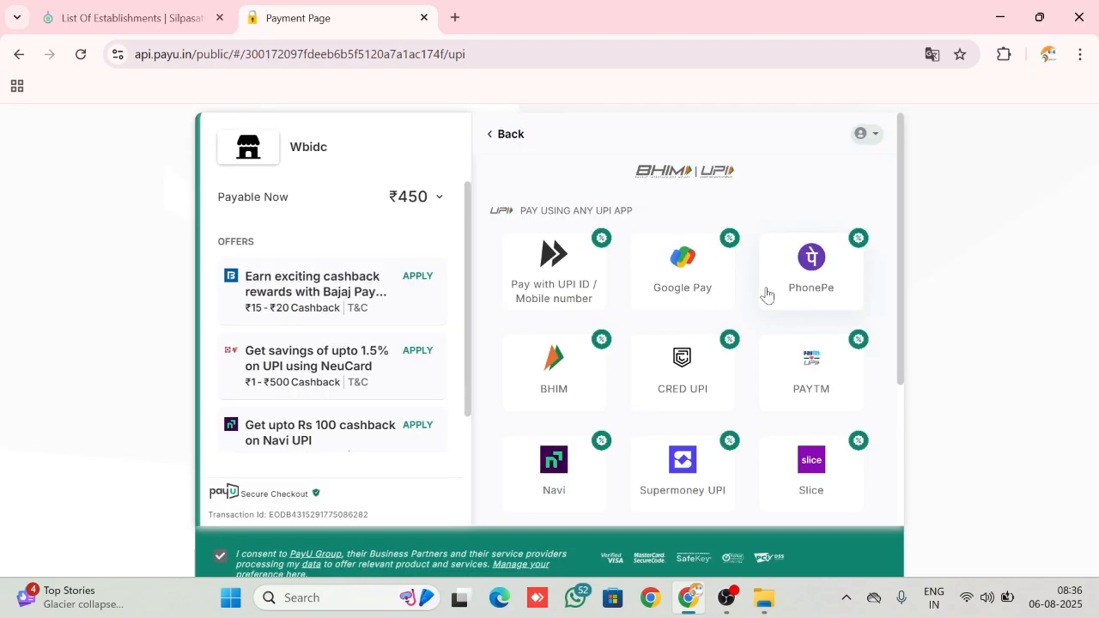
{"action": "left_click", "coordinate": [674, 265]}
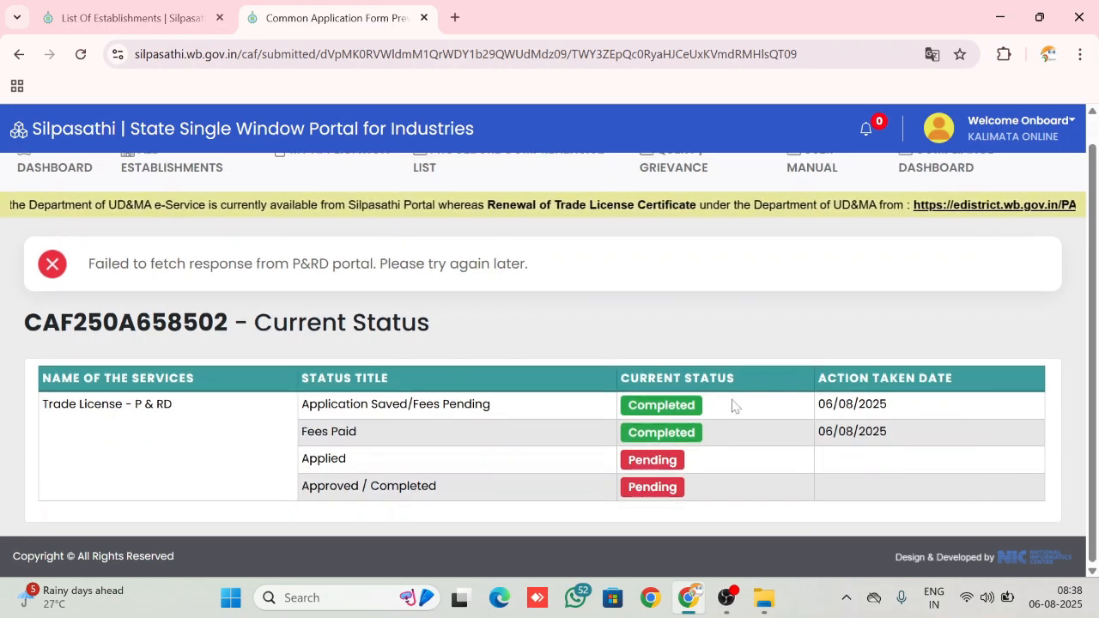
Go back to the dashboard, open the certificate download page for the paid Trade License - P & RD application and review its status and details
{"action": "left_click", "coordinate": [56, 171]}
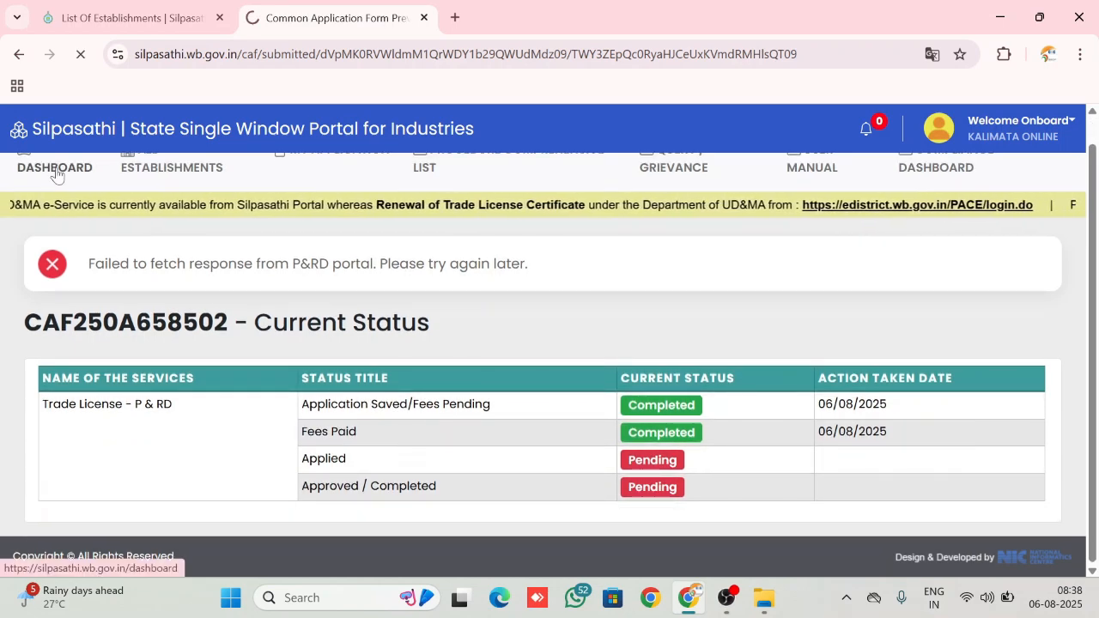
{"action": "scroll", "coordinate": [701, 169], "scroll_direction": "down", "scroll_amount": 2}
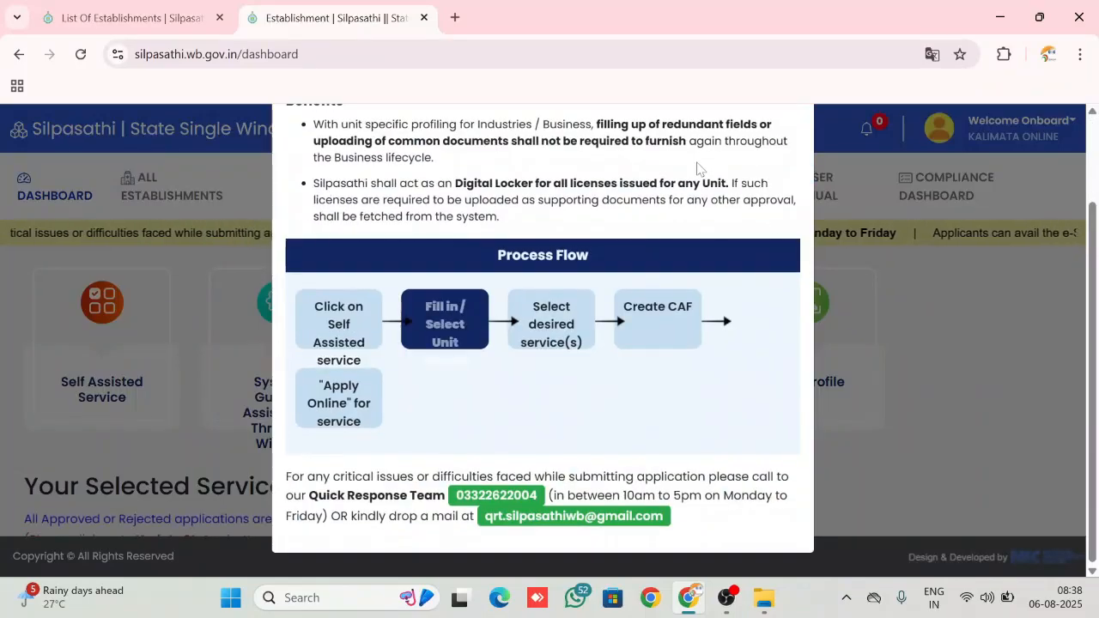
{"action": "scroll", "coordinate": [764, 257], "scroll_direction": "up", "scroll_amount": 2}
{"action": "left_click", "coordinate": [793, 144]}
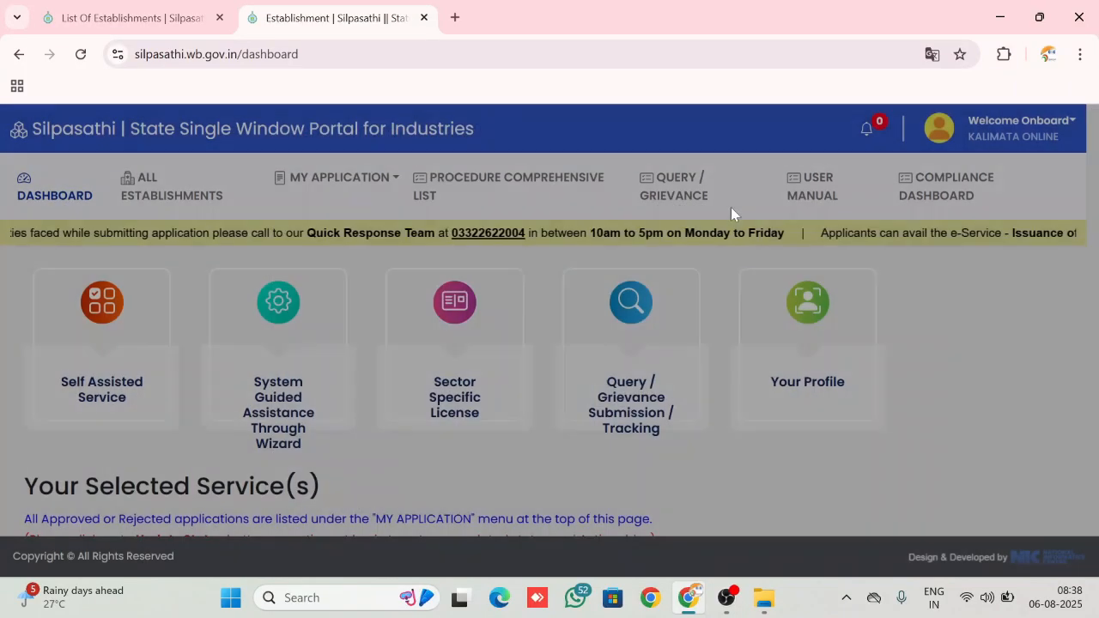
{"action": "scroll", "coordinate": [653, 335], "scroll_direction": "down", "scroll_amount": 4}
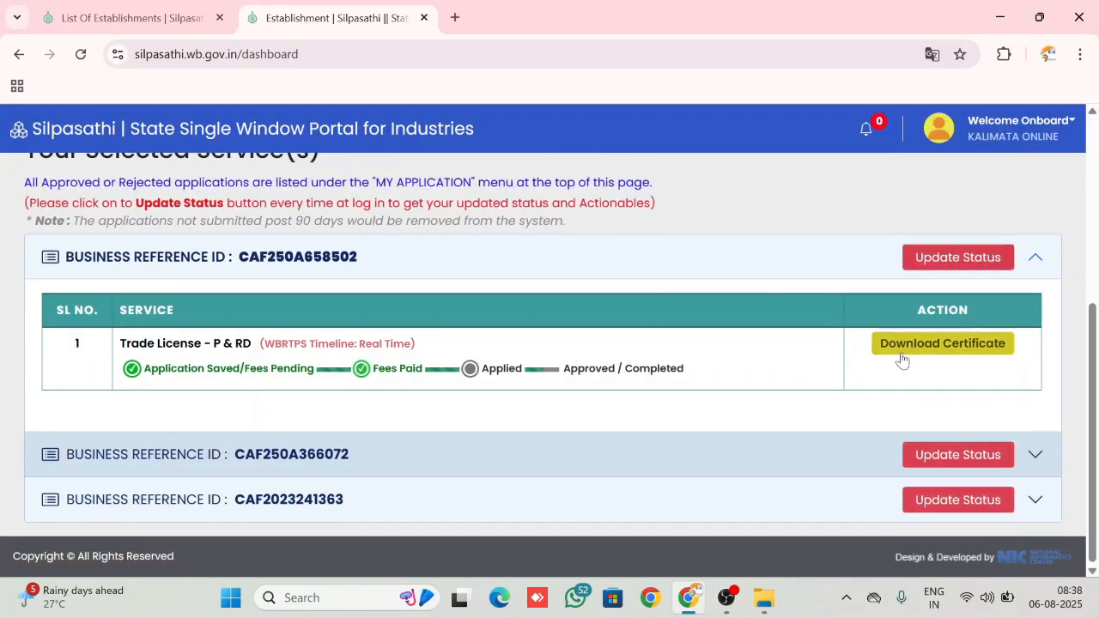
{"action": "left_click", "coordinate": [927, 360]}
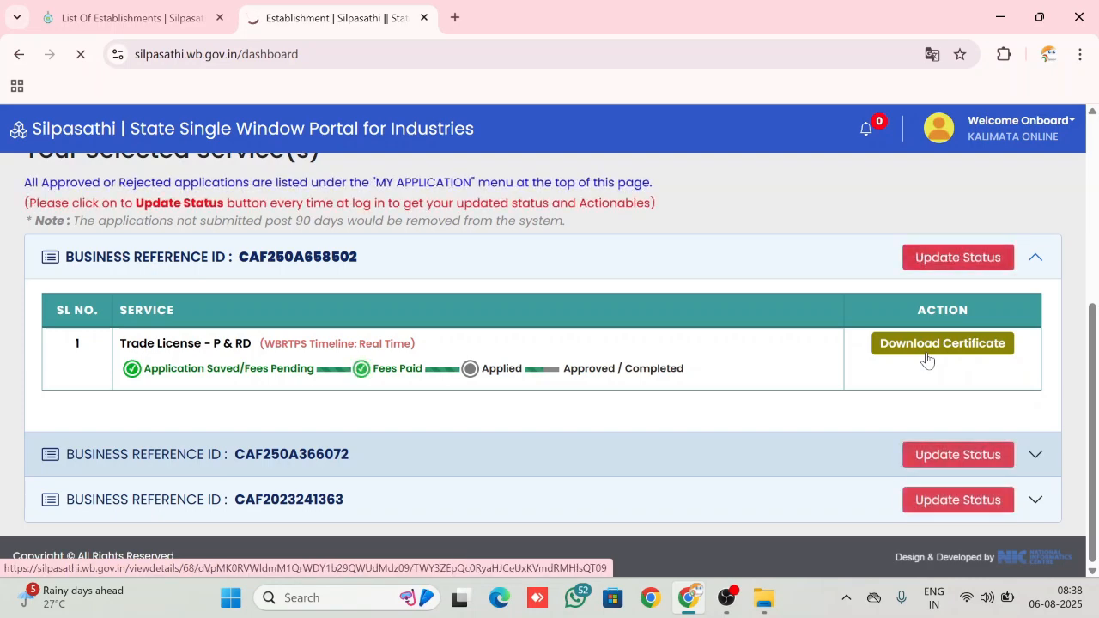
{"action": "scroll", "coordinate": [926, 360], "scroll_direction": "down", "scroll_amount": 15}
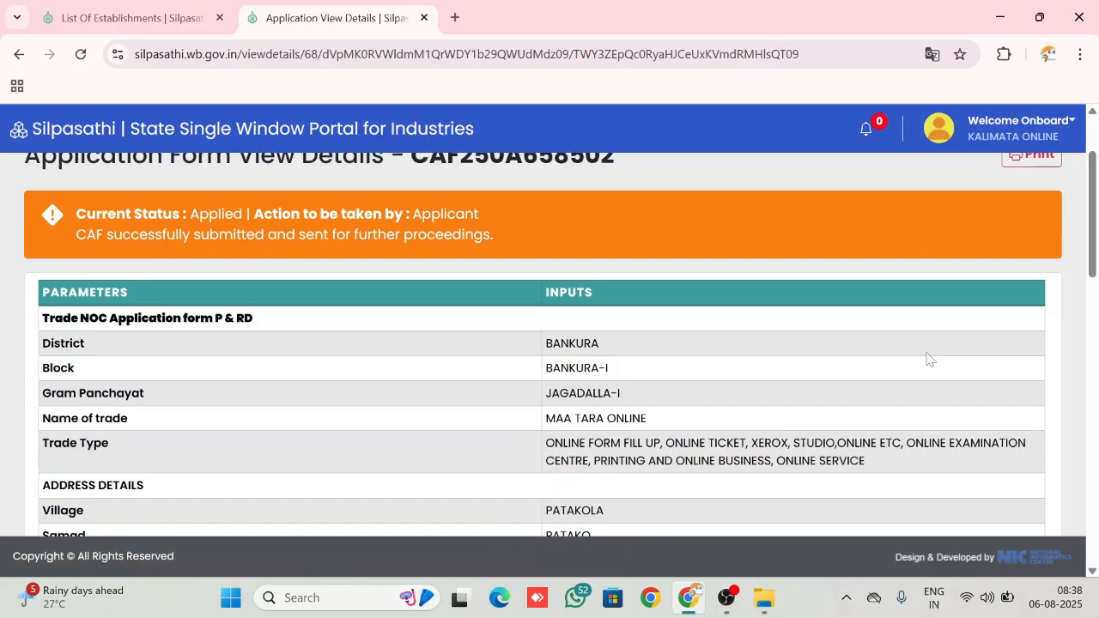
{"action": "scroll", "coordinate": [927, 359], "scroll_direction": "up", "scroll_amount": 15}
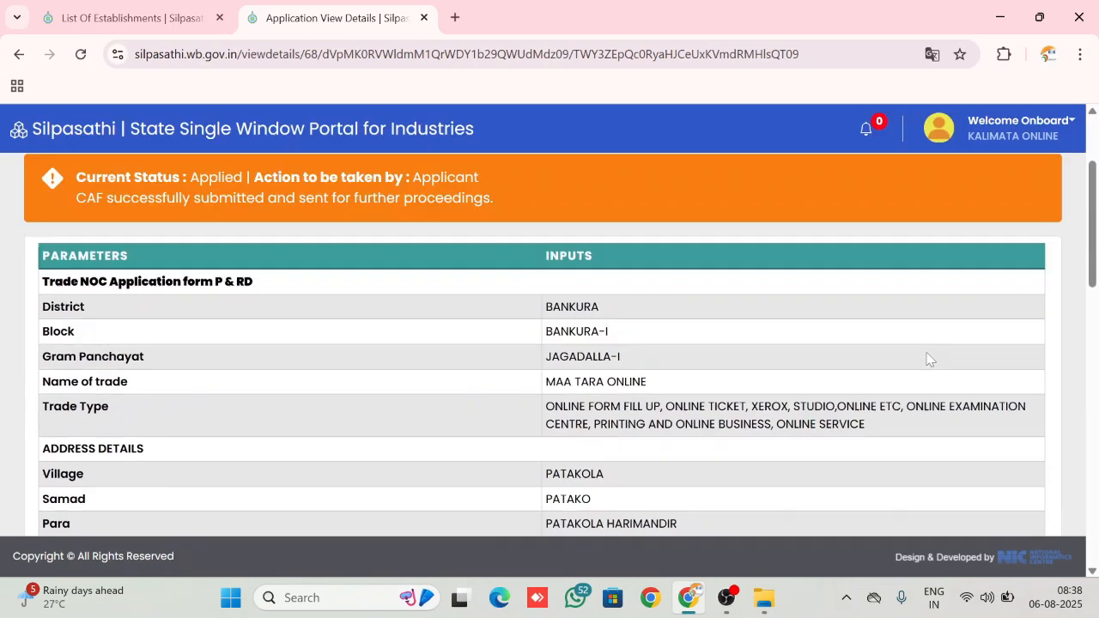
{"action": "scroll", "coordinate": [927, 360], "scroll_direction": "down", "scroll_amount": 3}
{"action": "scroll", "coordinate": [926, 359], "scroll_direction": "up", "scroll_amount": 3}
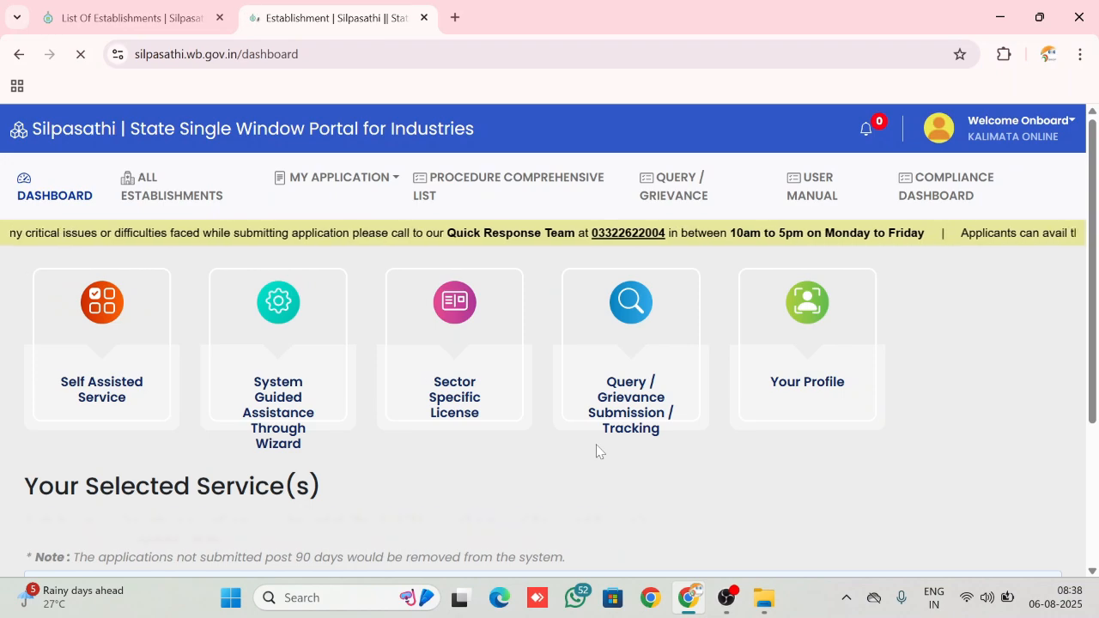
Dismiss the dashboard's procedures notice again and reopen the certificate download page for the Trade License - P & RD application
{"action": "scroll", "coordinate": [599, 451], "scroll_direction": "down", "scroll_amount": 1}
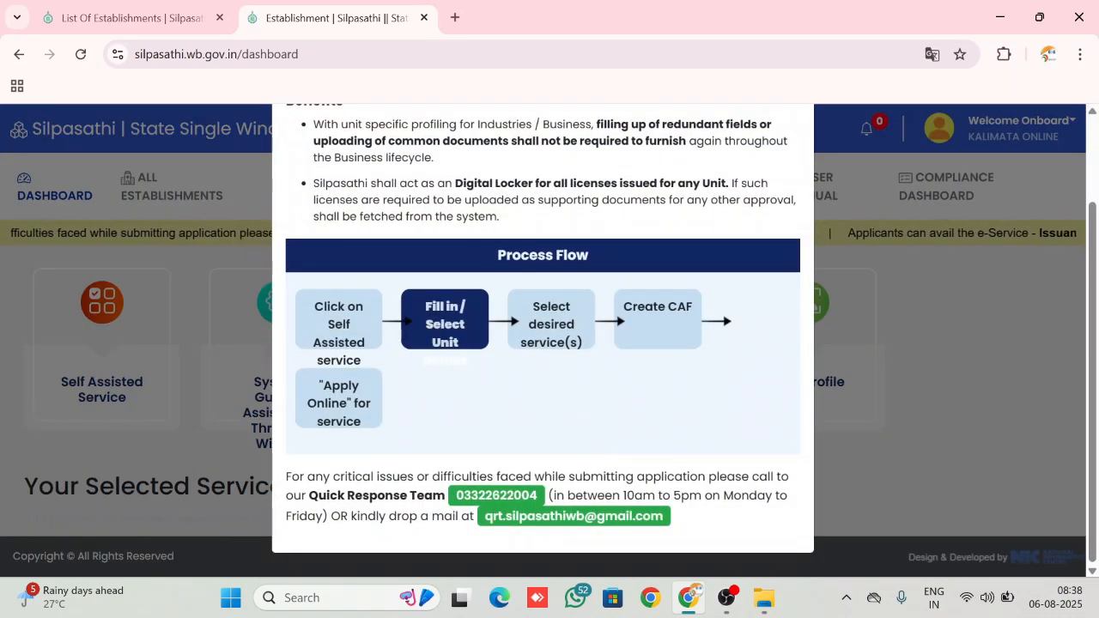
{"action": "scroll", "coordinate": [708, 276], "scroll_direction": "up", "scroll_amount": 2}
{"action": "left_click", "coordinate": [792, 144]}
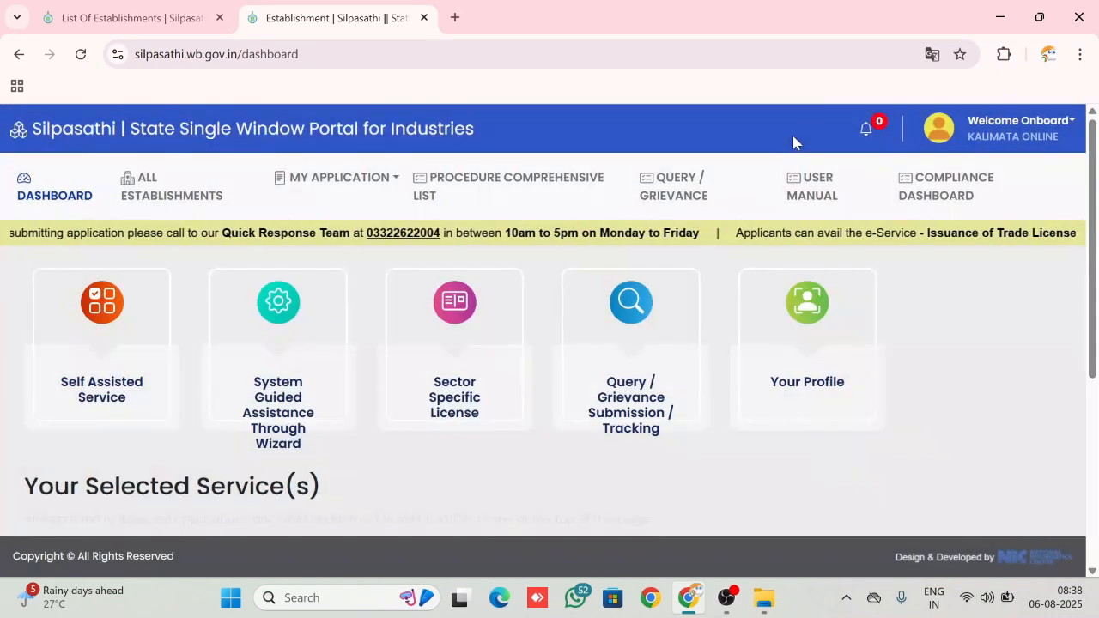
{"action": "scroll", "coordinate": [700, 386], "scroll_direction": "down", "scroll_amount": 1}
{"action": "scroll", "coordinate": [699, 386], "scroll_direction": "down", "scroll_amount": 1}
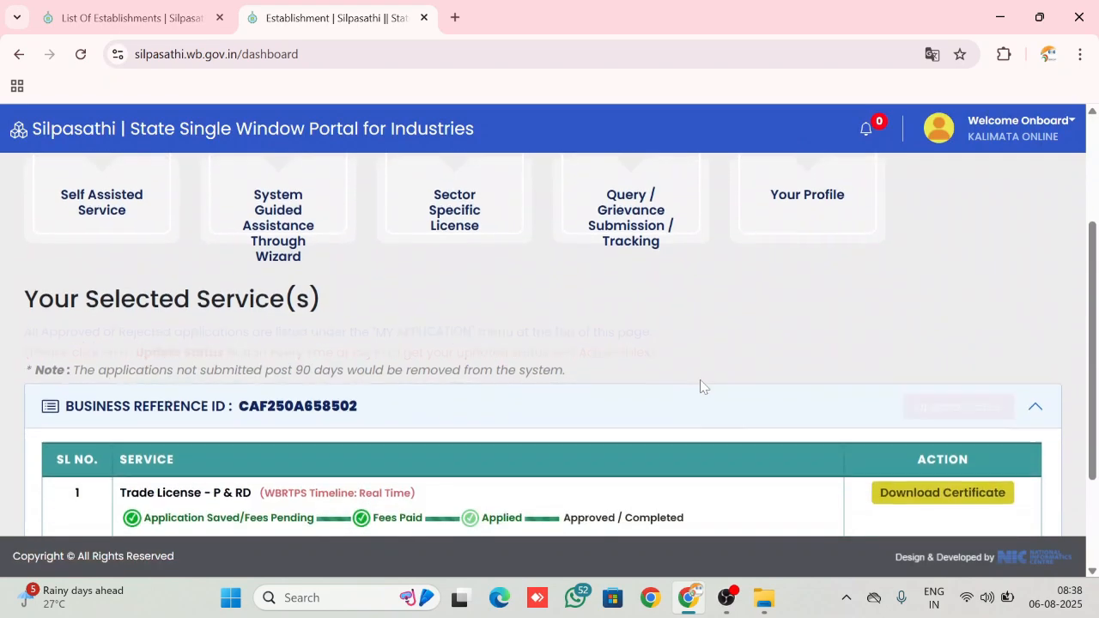
{"action": "left_click", "coordinate": [927, 478]}
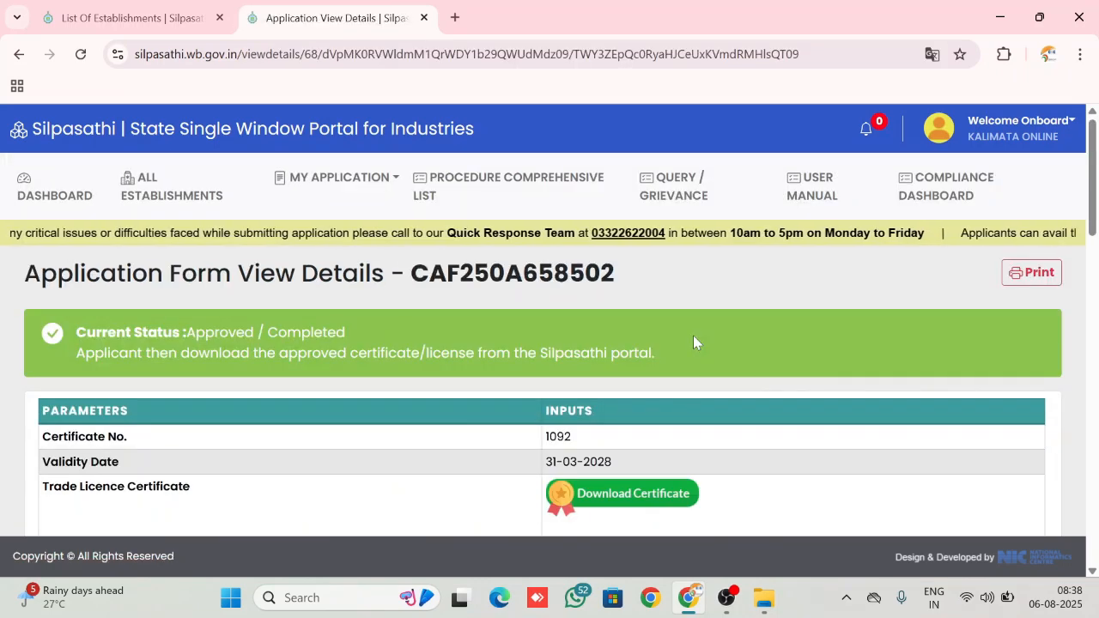
Open the Trade Licence Certificate from the application details and read through the certificate document
{"action": "scroll", "coordinate": [693, 342], "scroll_direction": "down", "scroll_amount": 2}
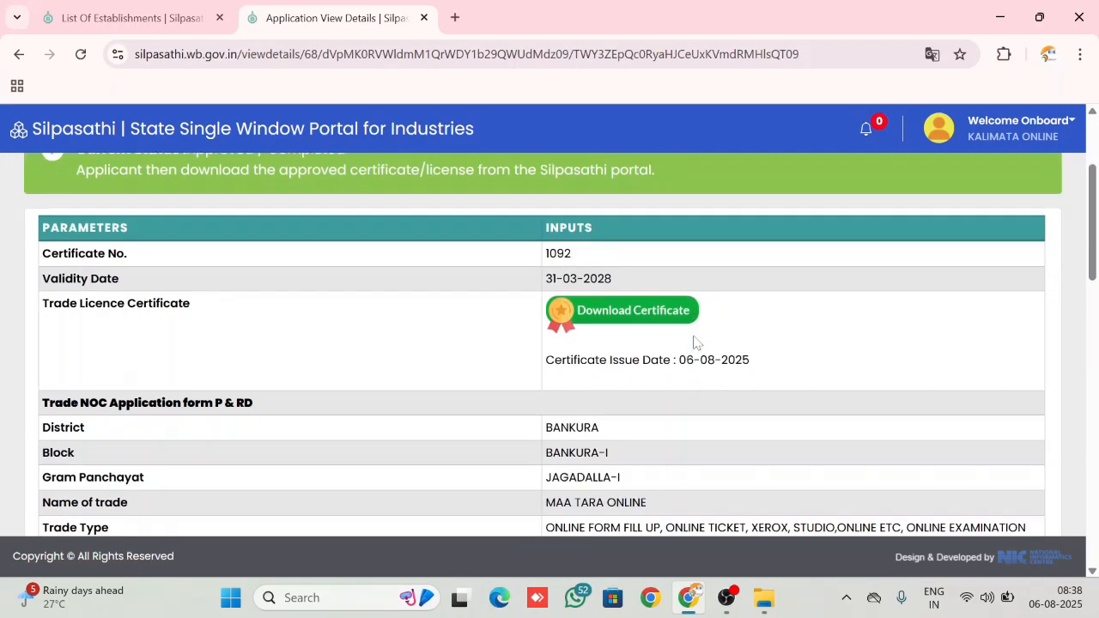
{"action": "left_click", "coordinate": [567, 315]}
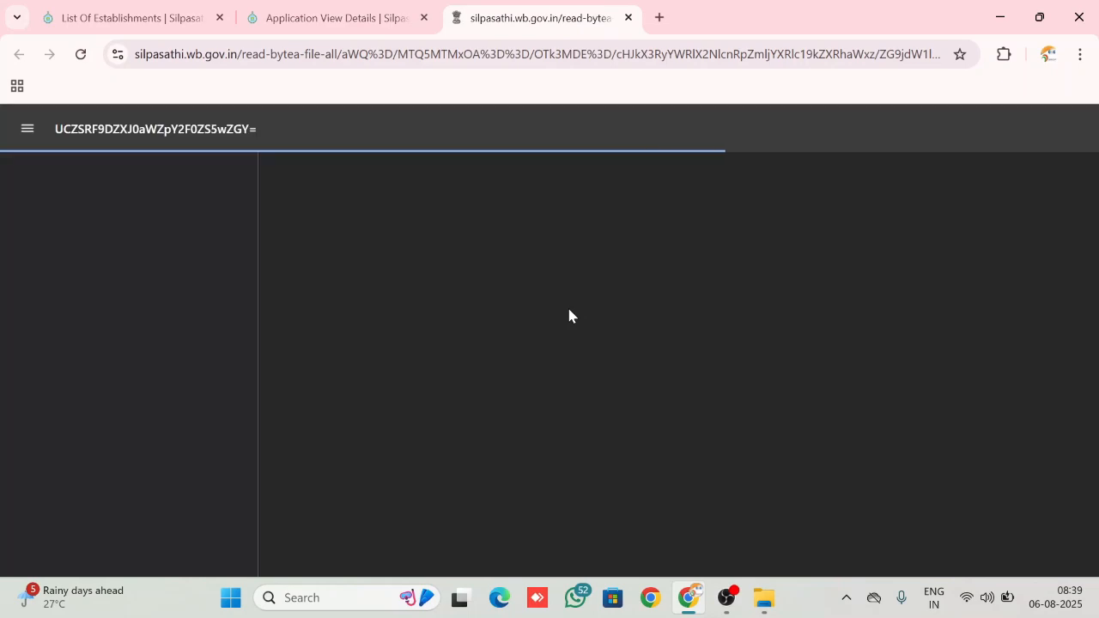
{"action": "scroll", "coordinate": [569, 313], "scroll_direction": "down", "scroll_amount": 5}
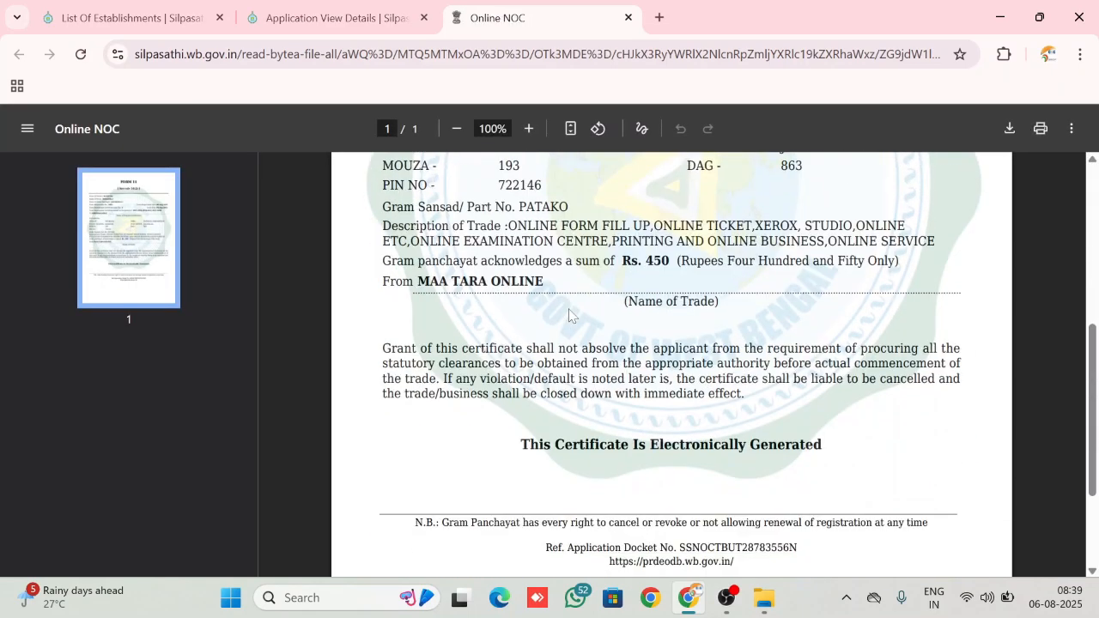
{"action": "scroll", "coordinate": [570, 315], "scroll_direction": "up", "scroll_amount": 5}
{"action": "scroll", "coordinate": [569, 315], "scroll_direction": "down", "scroll_amount": 1}
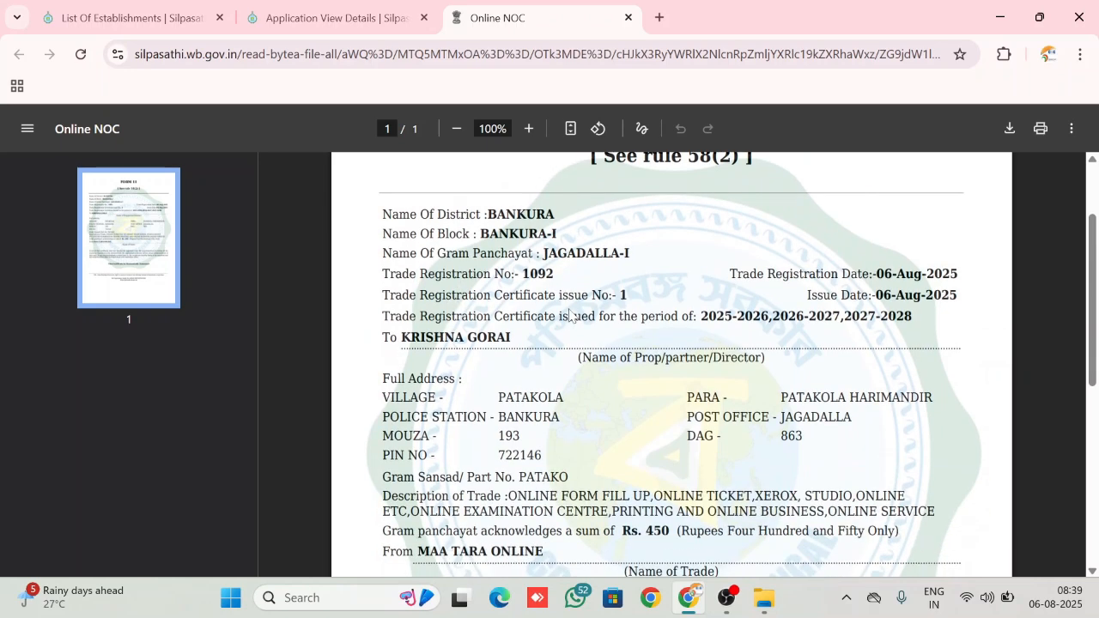
{"action": "scroll", "coordinate": [569, 315], "scroll_direction": "down", "scroll_amount": 4}
{"action": "scroll", "coordinate": [569, 315], "scroll_direction": "up", "scroll_amount": 5}
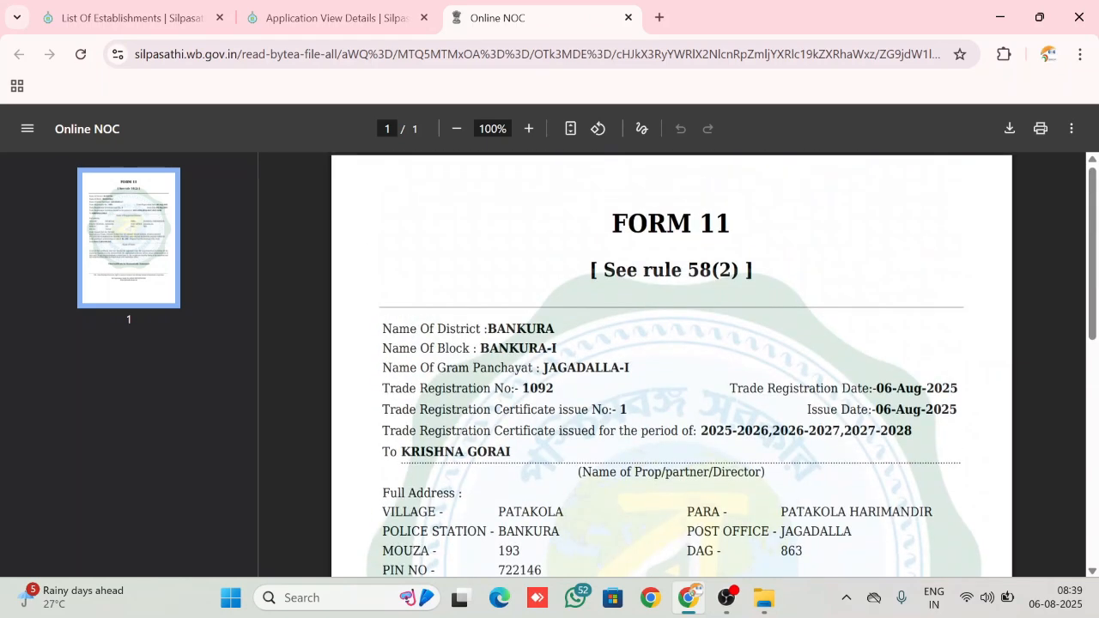